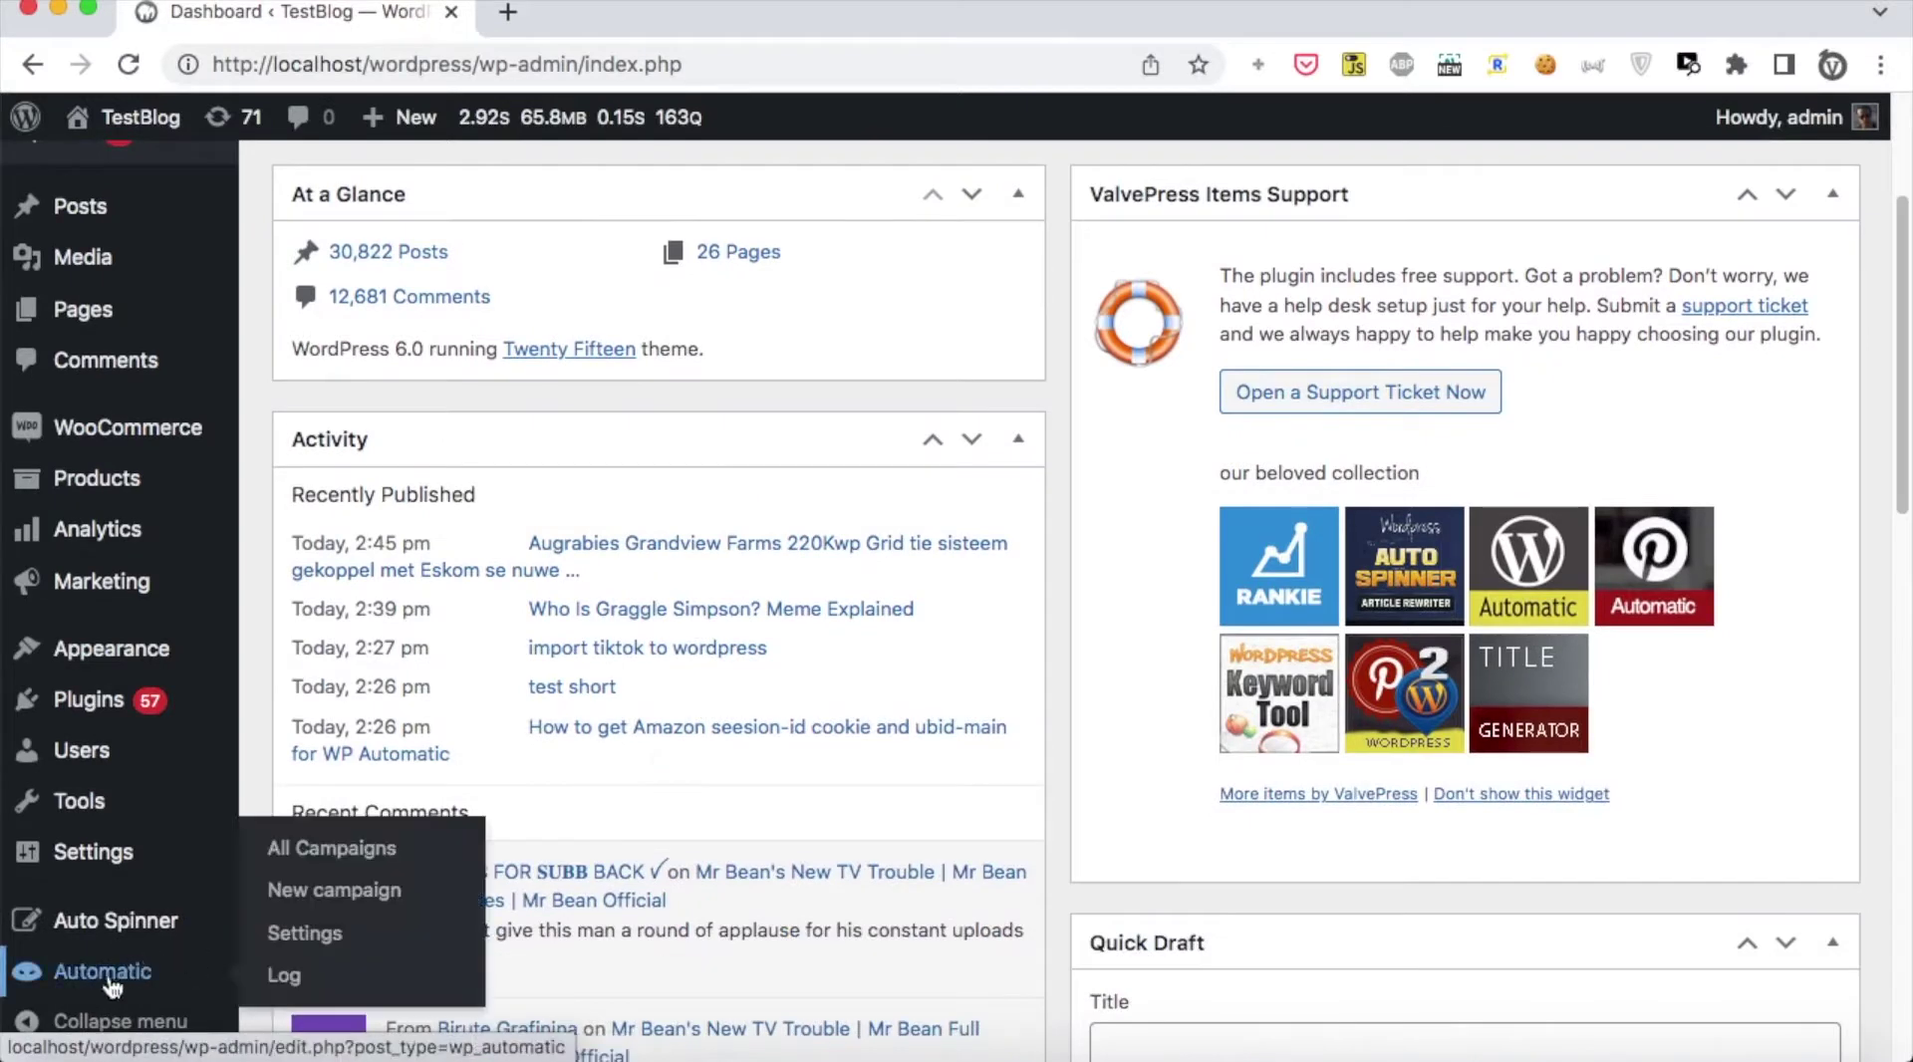
Create a new WP Automatic campaign from the Automatic menu's New campaign entry.
left_click(339, 894)
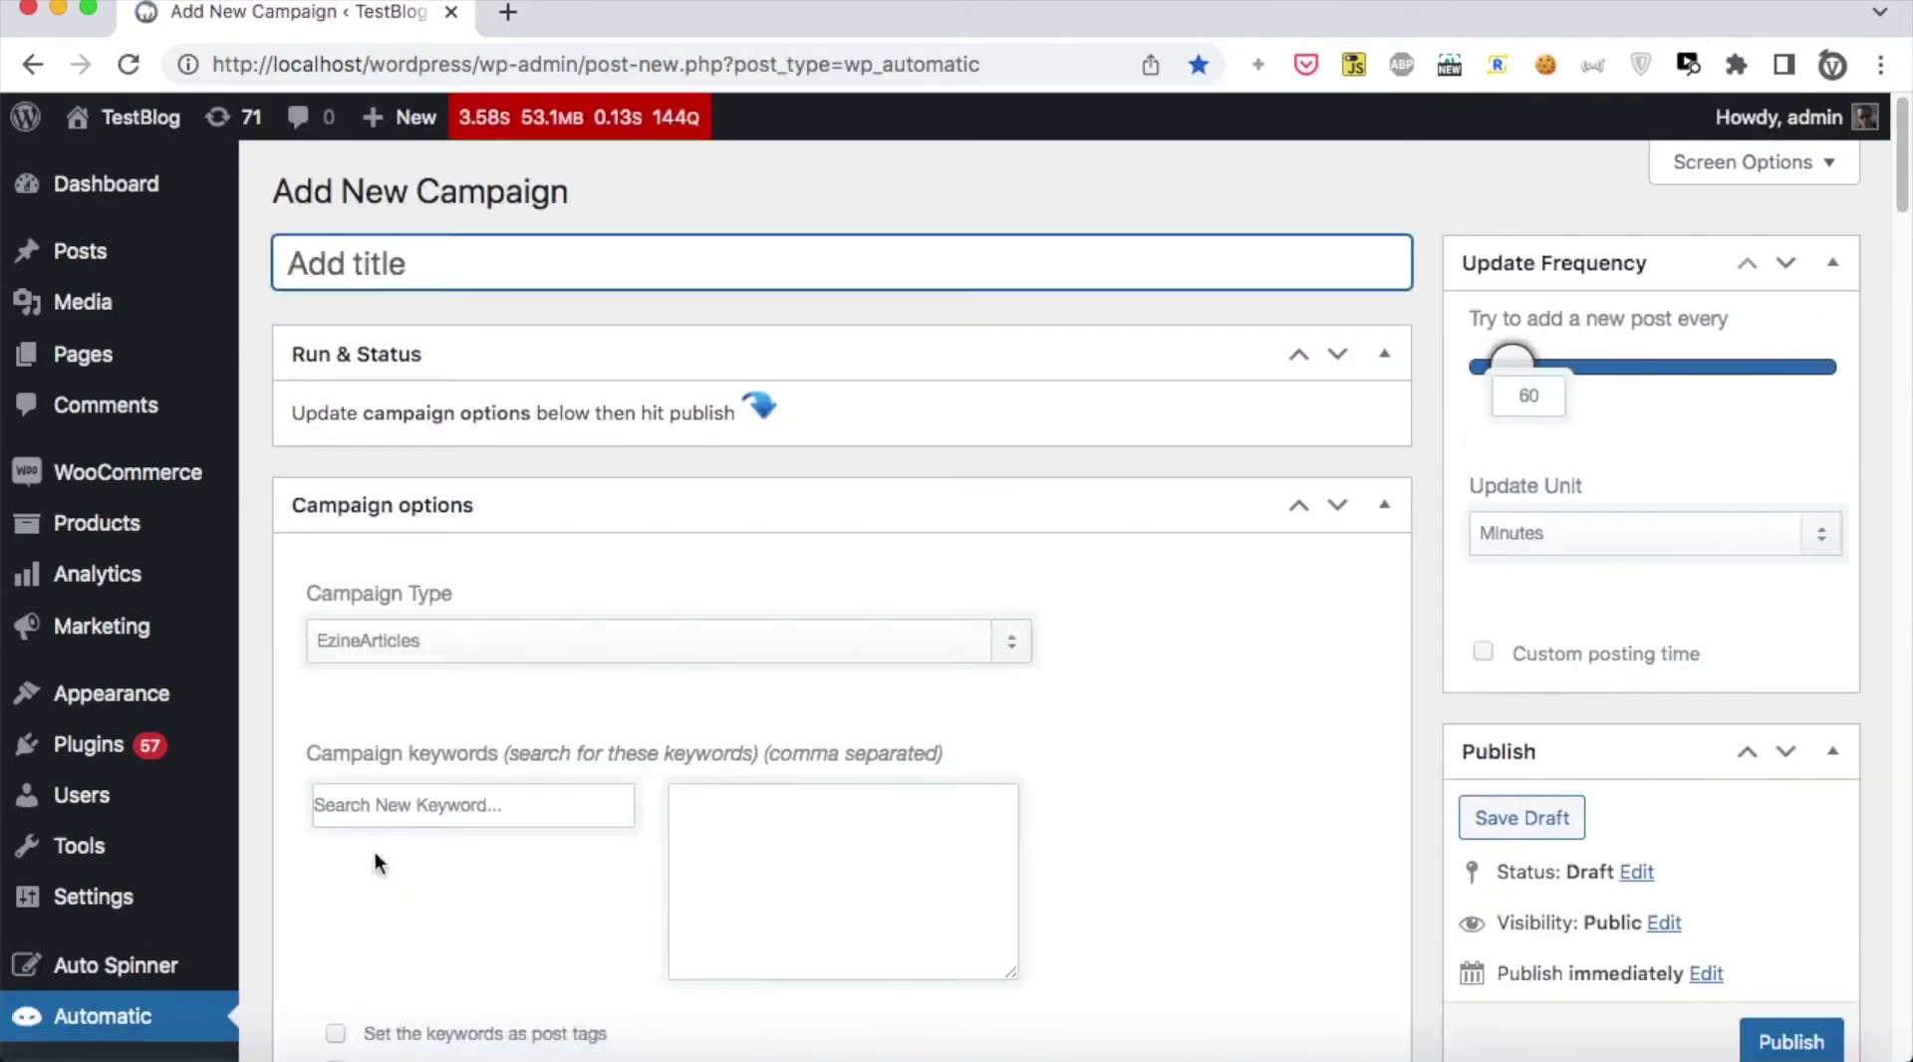
Make AliExpress the campaign type with keyword 'smart watch', then publish the campaign.
left_click(560, 660)
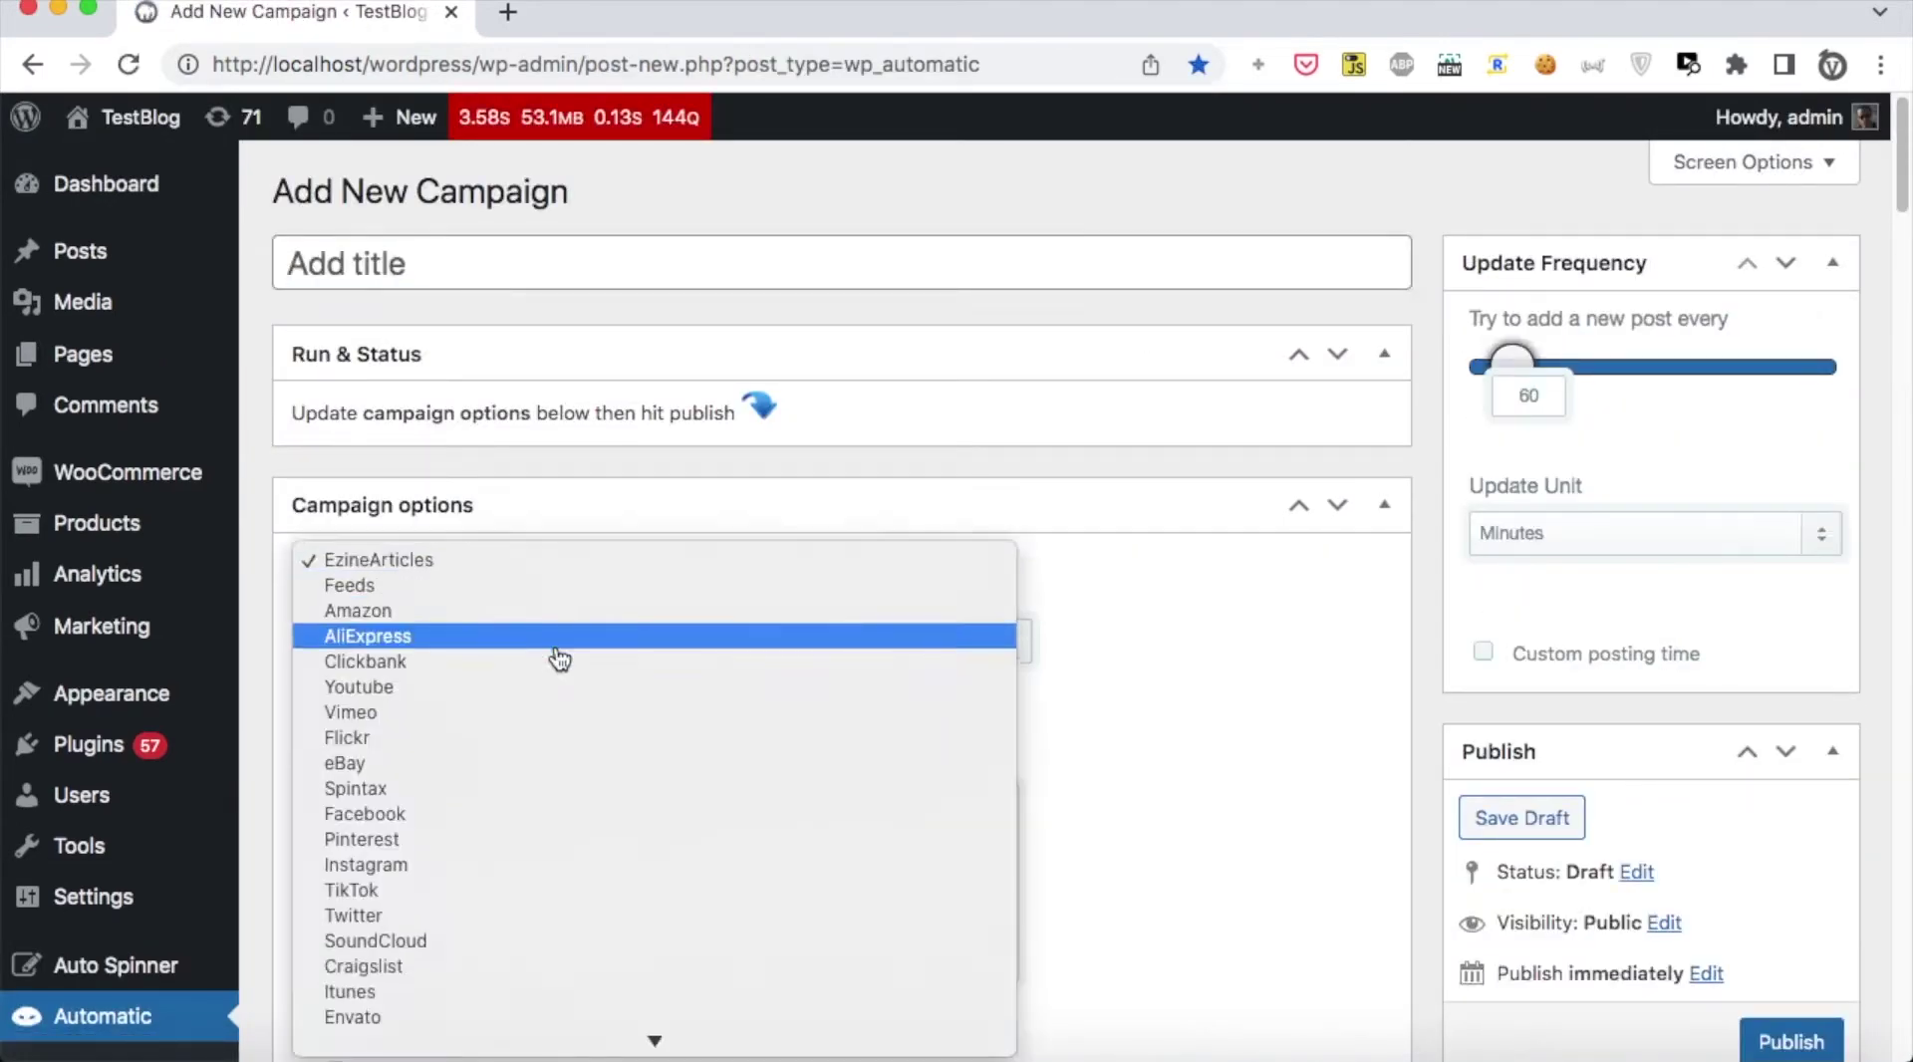
left_click(380, 637)
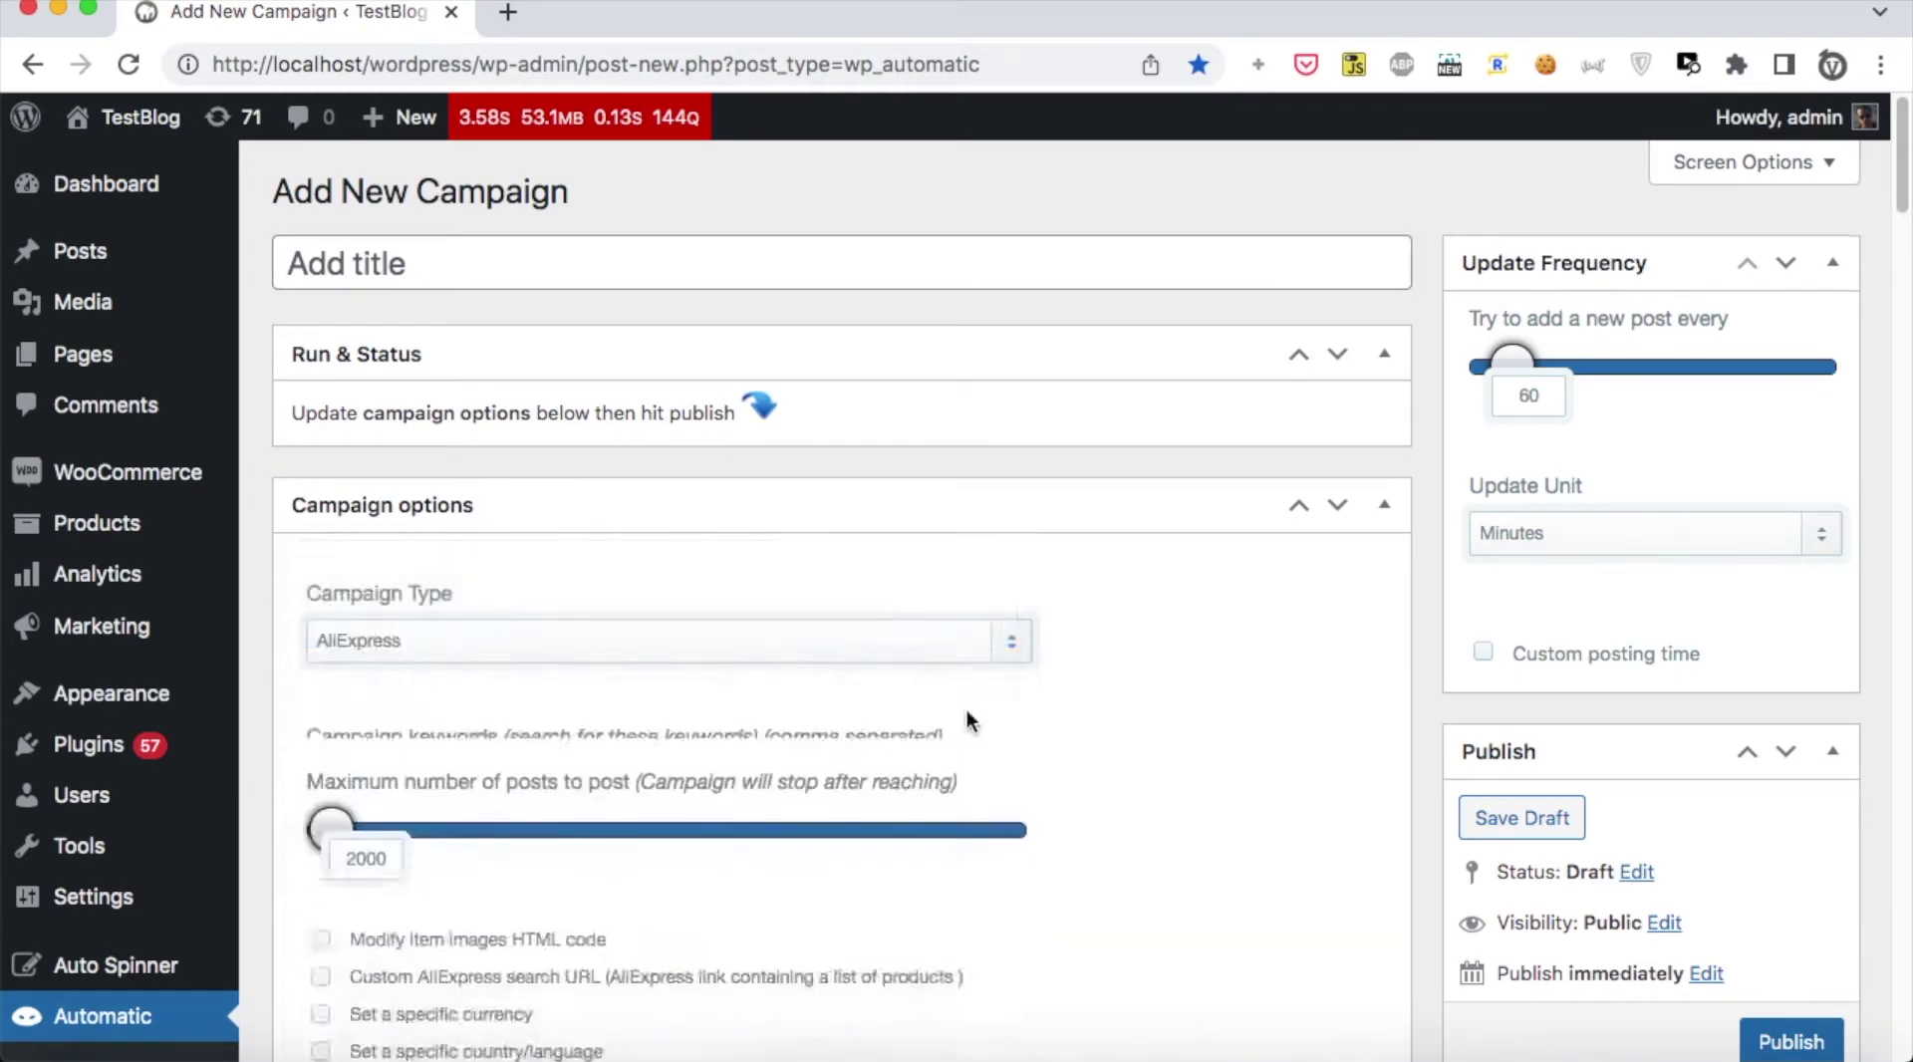
scroll(971, 717, "down", 3)
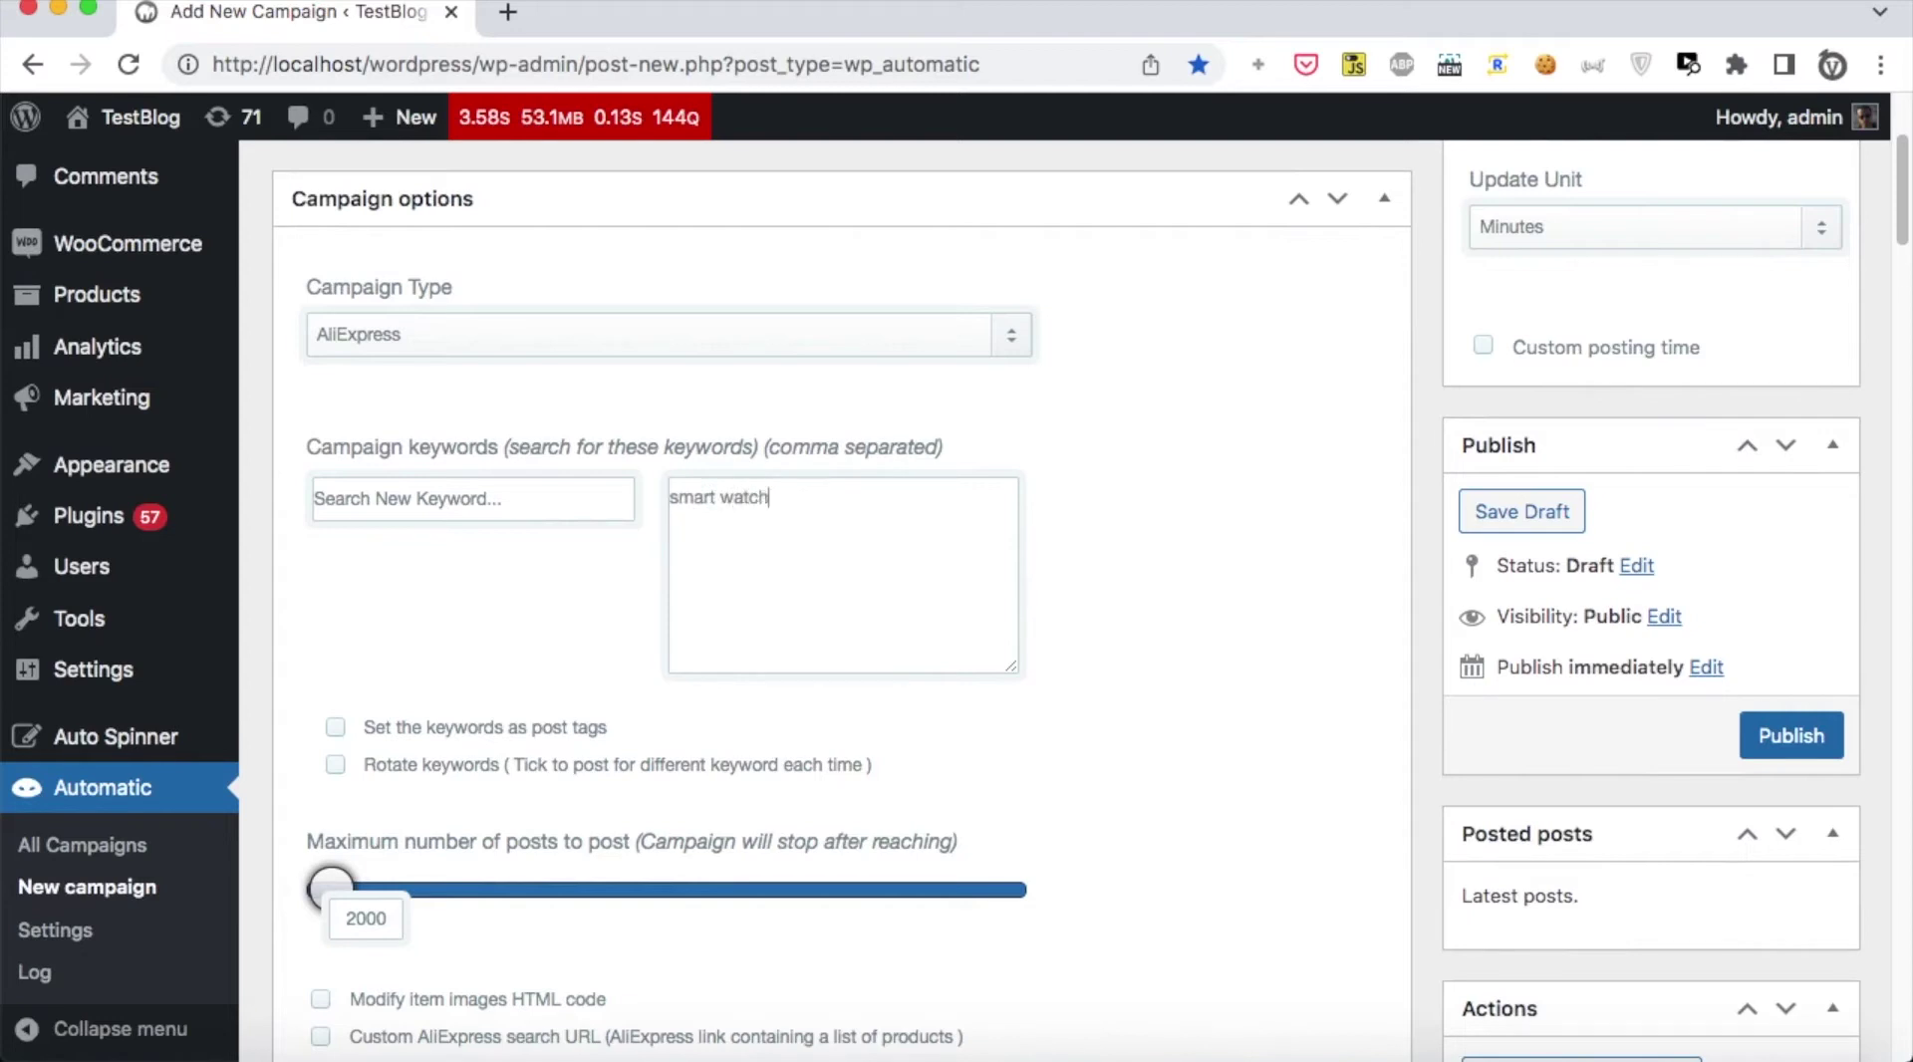
scroll(971, 716, "down", 3)
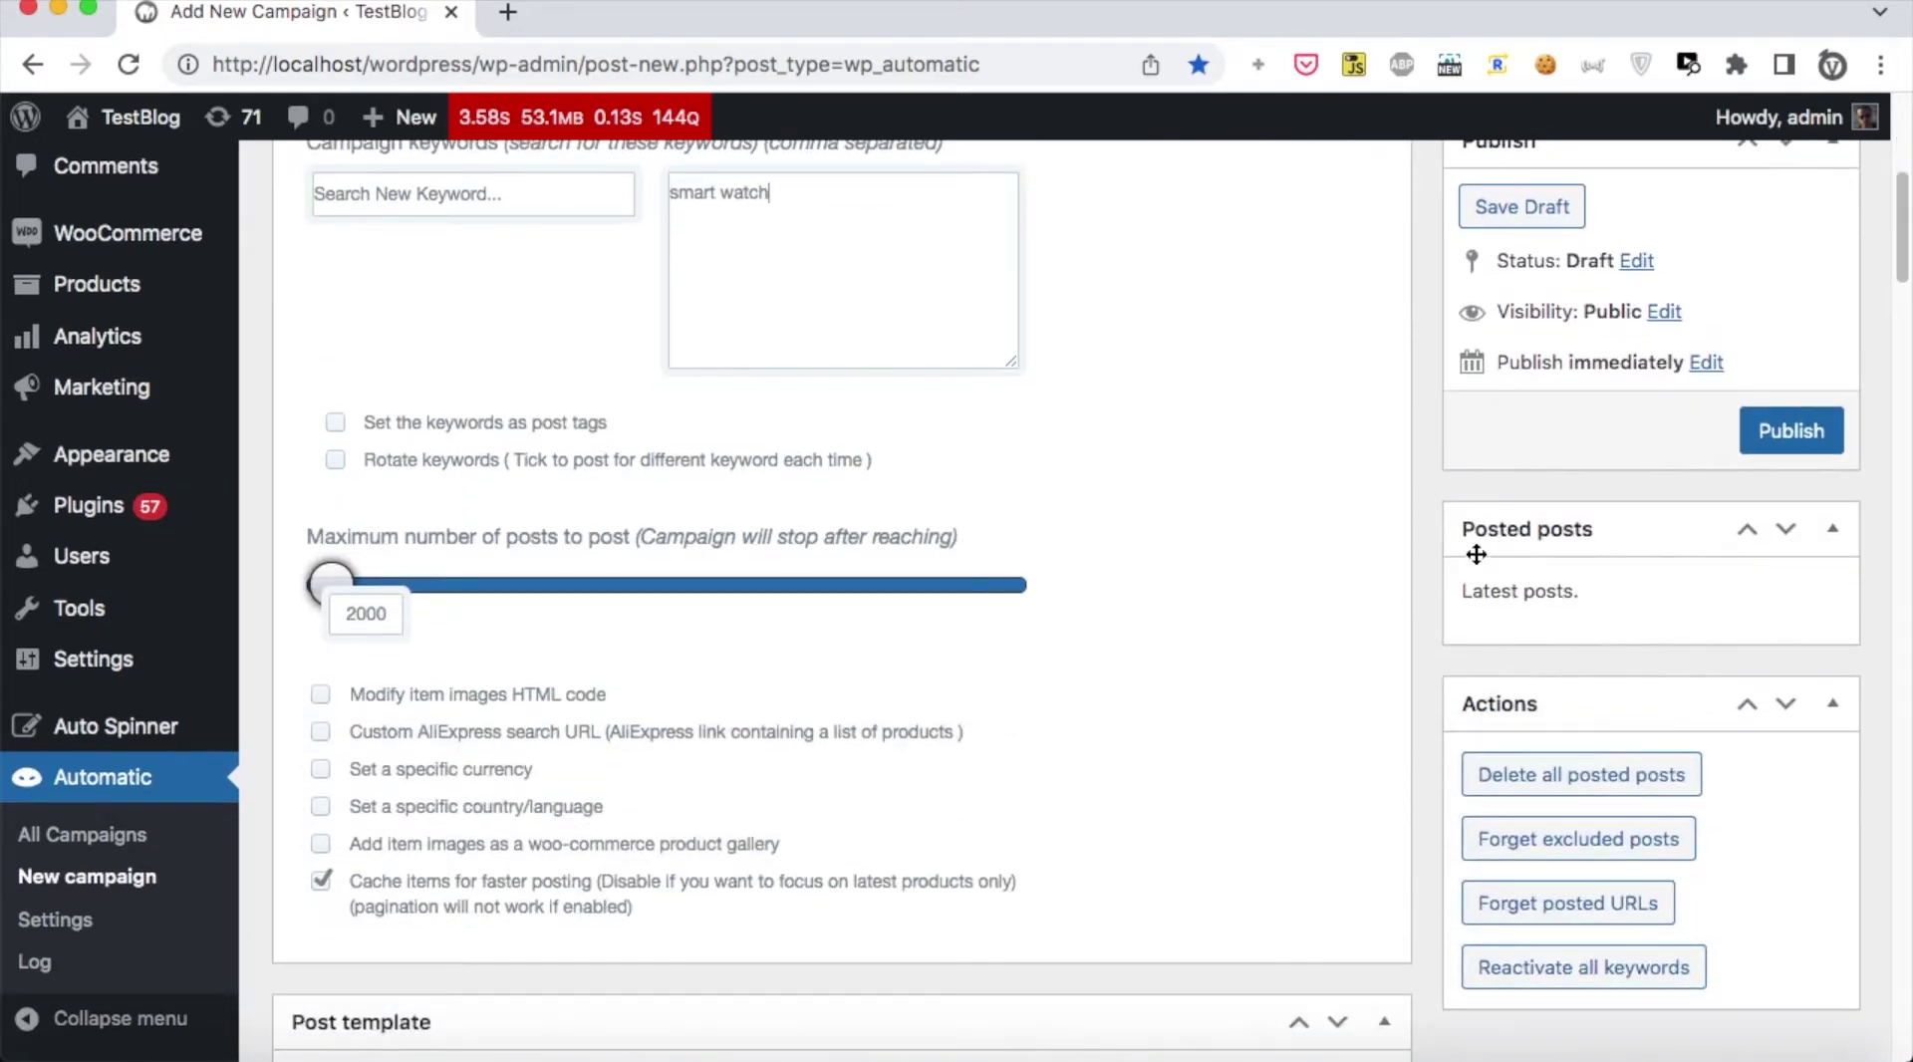
left_click(1763, 439)
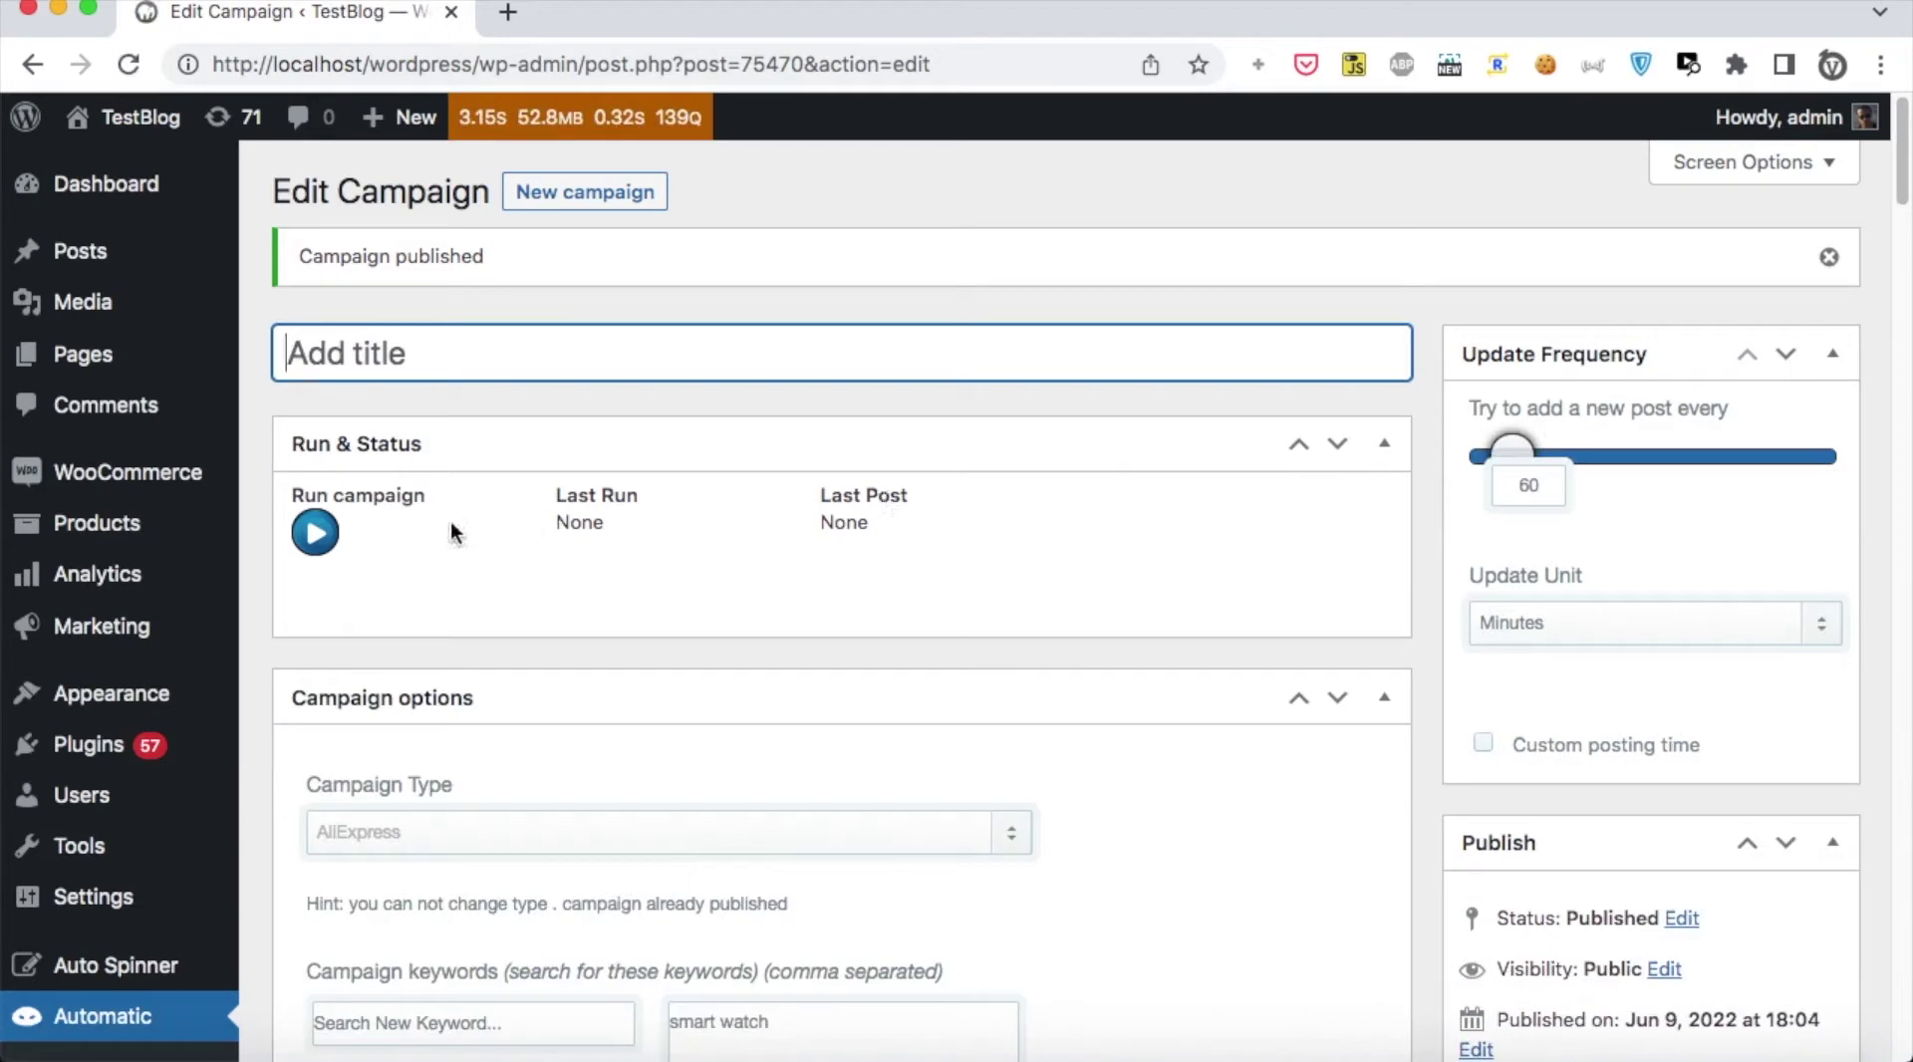
Run the campaign once so it posts a first smart watch product priced 186.88.
left_click(340, 551)
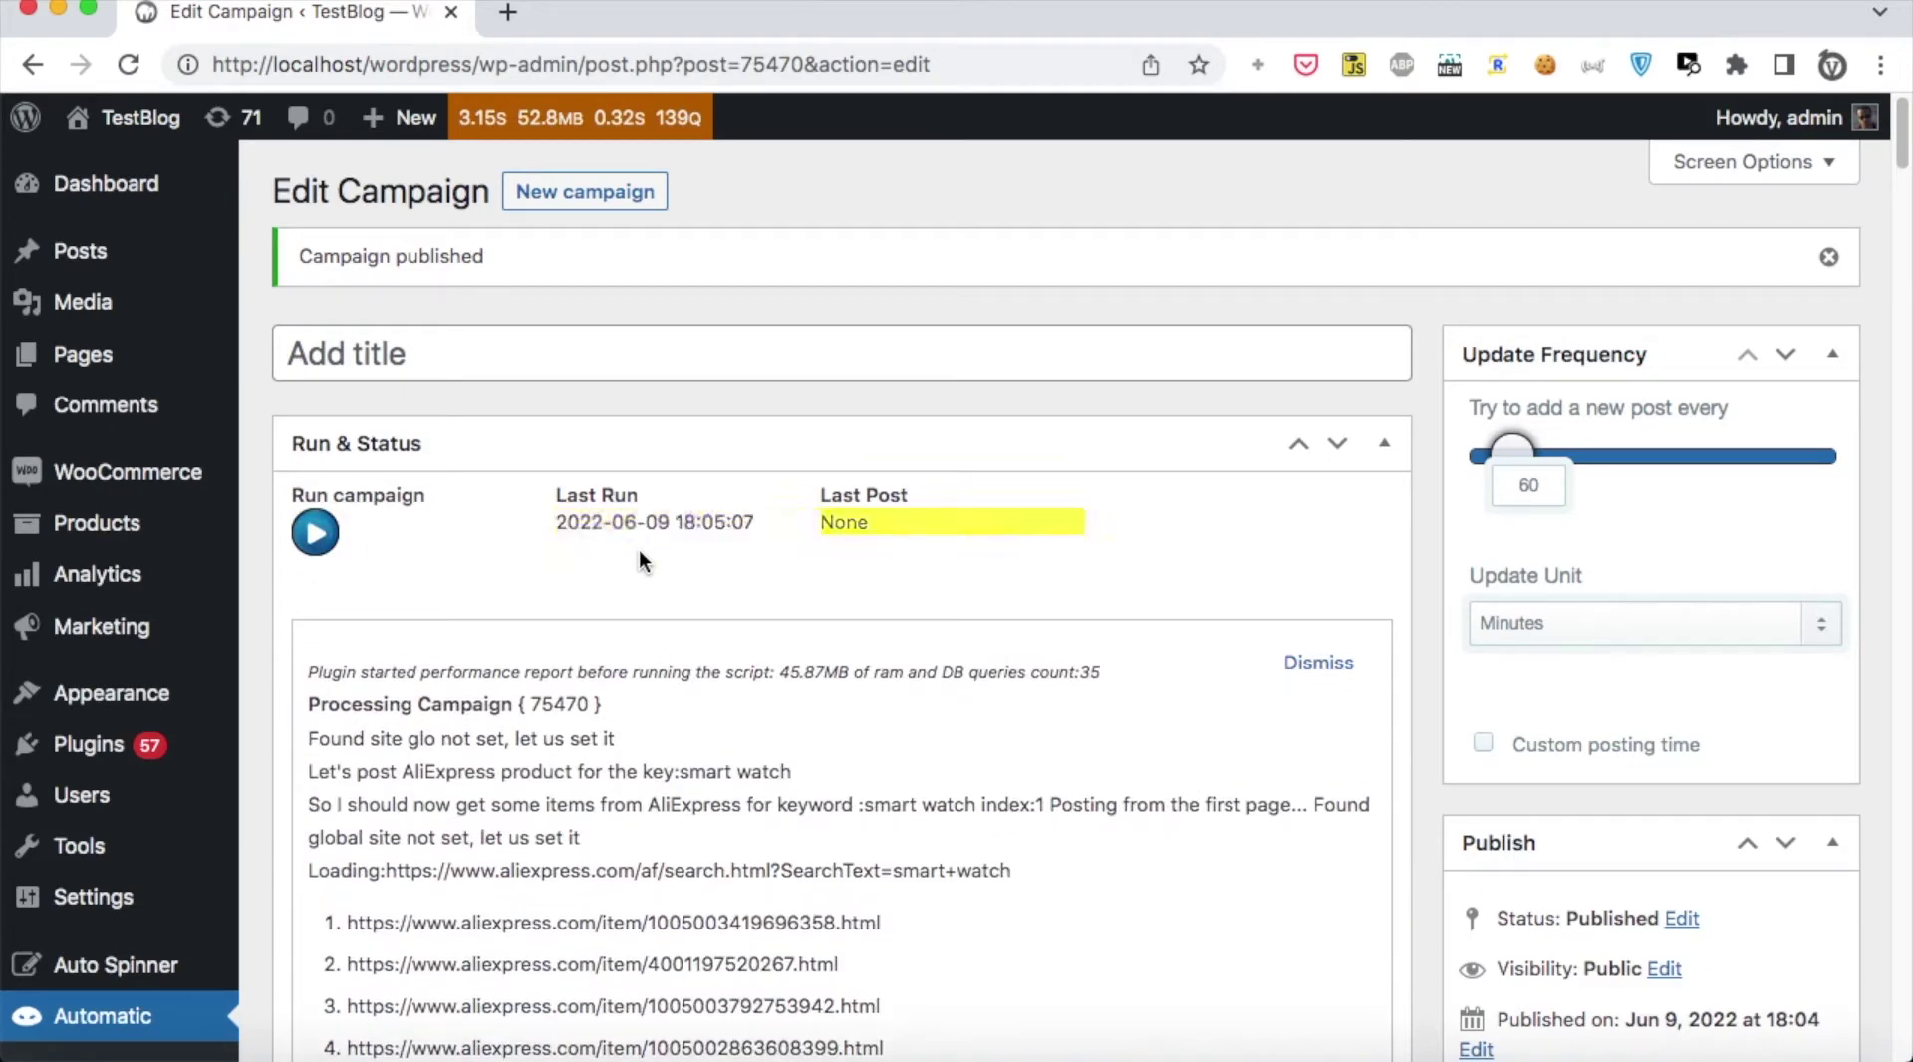
right_click(900, 530)
Open the first posted smart watch product in a new tab and browse its gallery images.
left_click(913, 538)
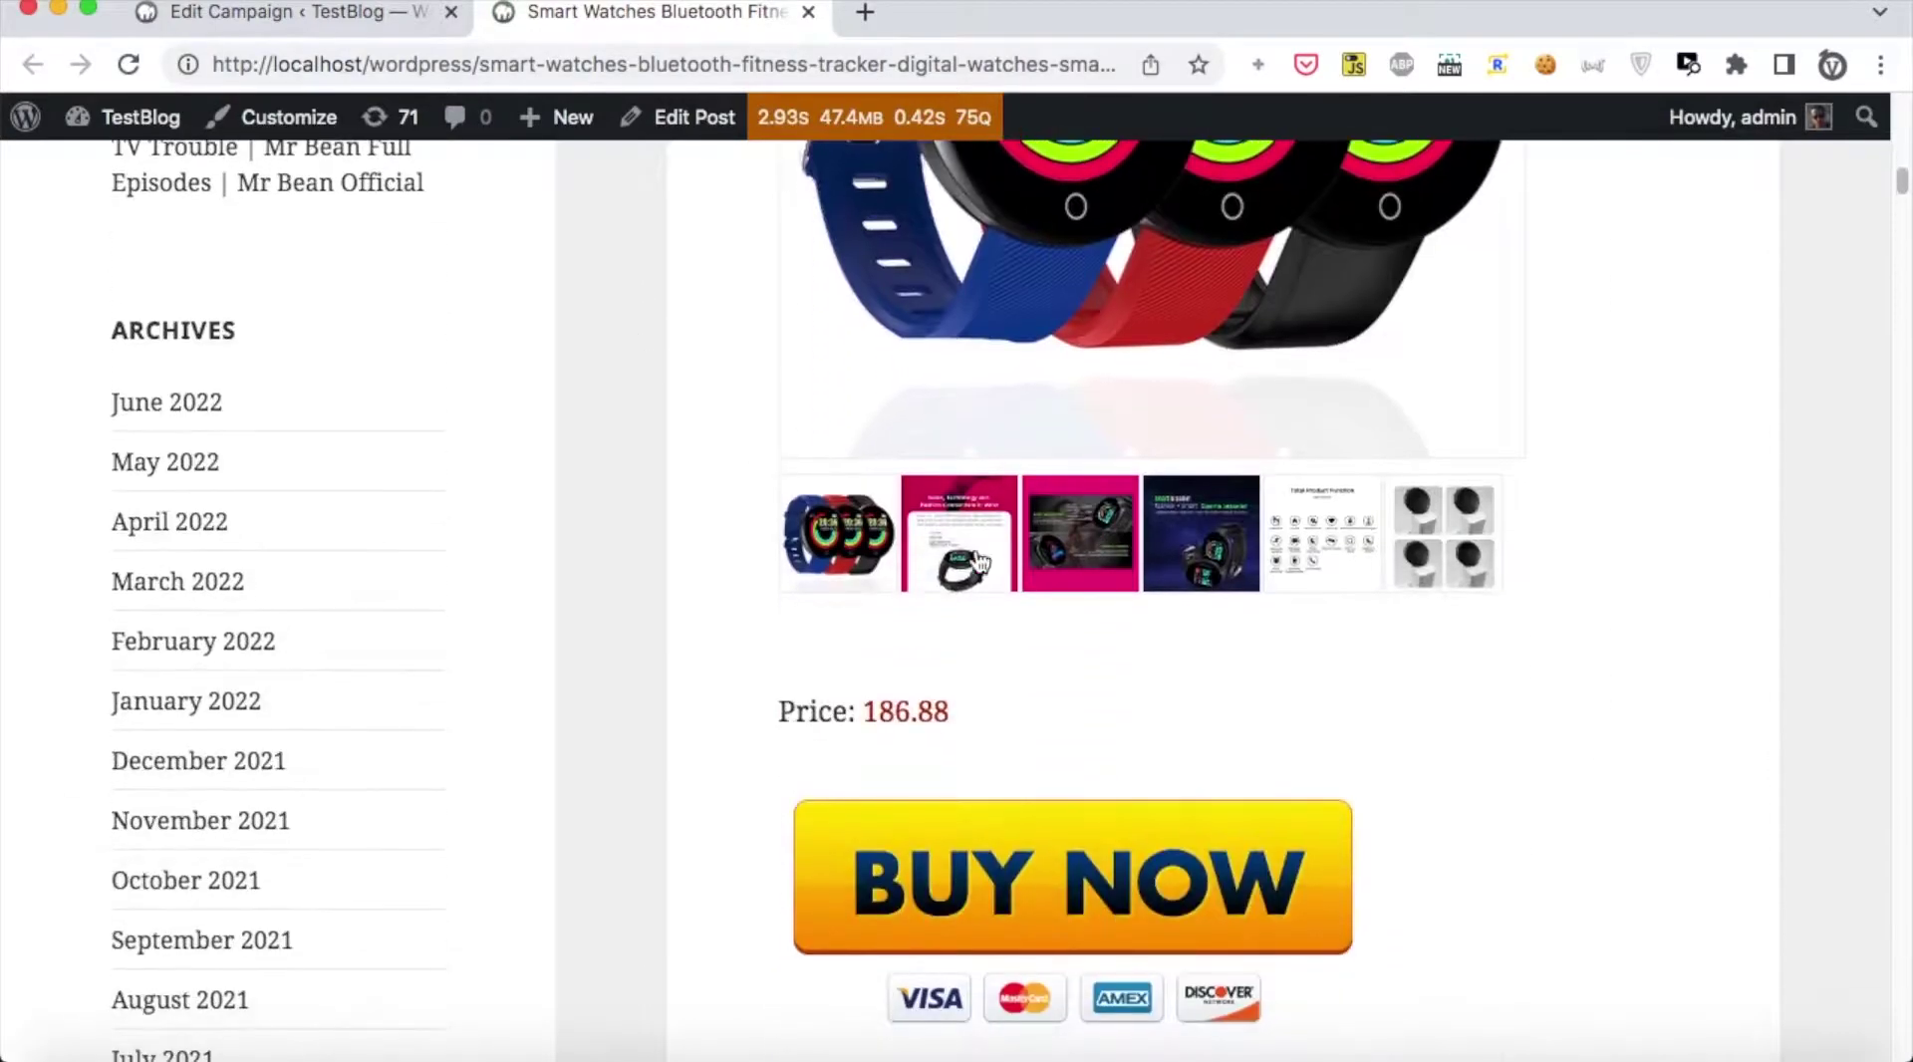
left_click(979, 563)
left_click(1095, 566)
scroll(1191, 601, "up", 1)
left_click(1190, 601)
Review the product post's price and Buy Now button, then return to the Edit Campaign page.
scroll(1201, 624, "down", 4)
scroll(1203, 623, "down", 10)
scroll(1174, 611, "down", 15)
scroll(1175, 613, "down", 15)
scroll(1173, 618, "down", 15)
scroll(1173, 610, "down", 15)
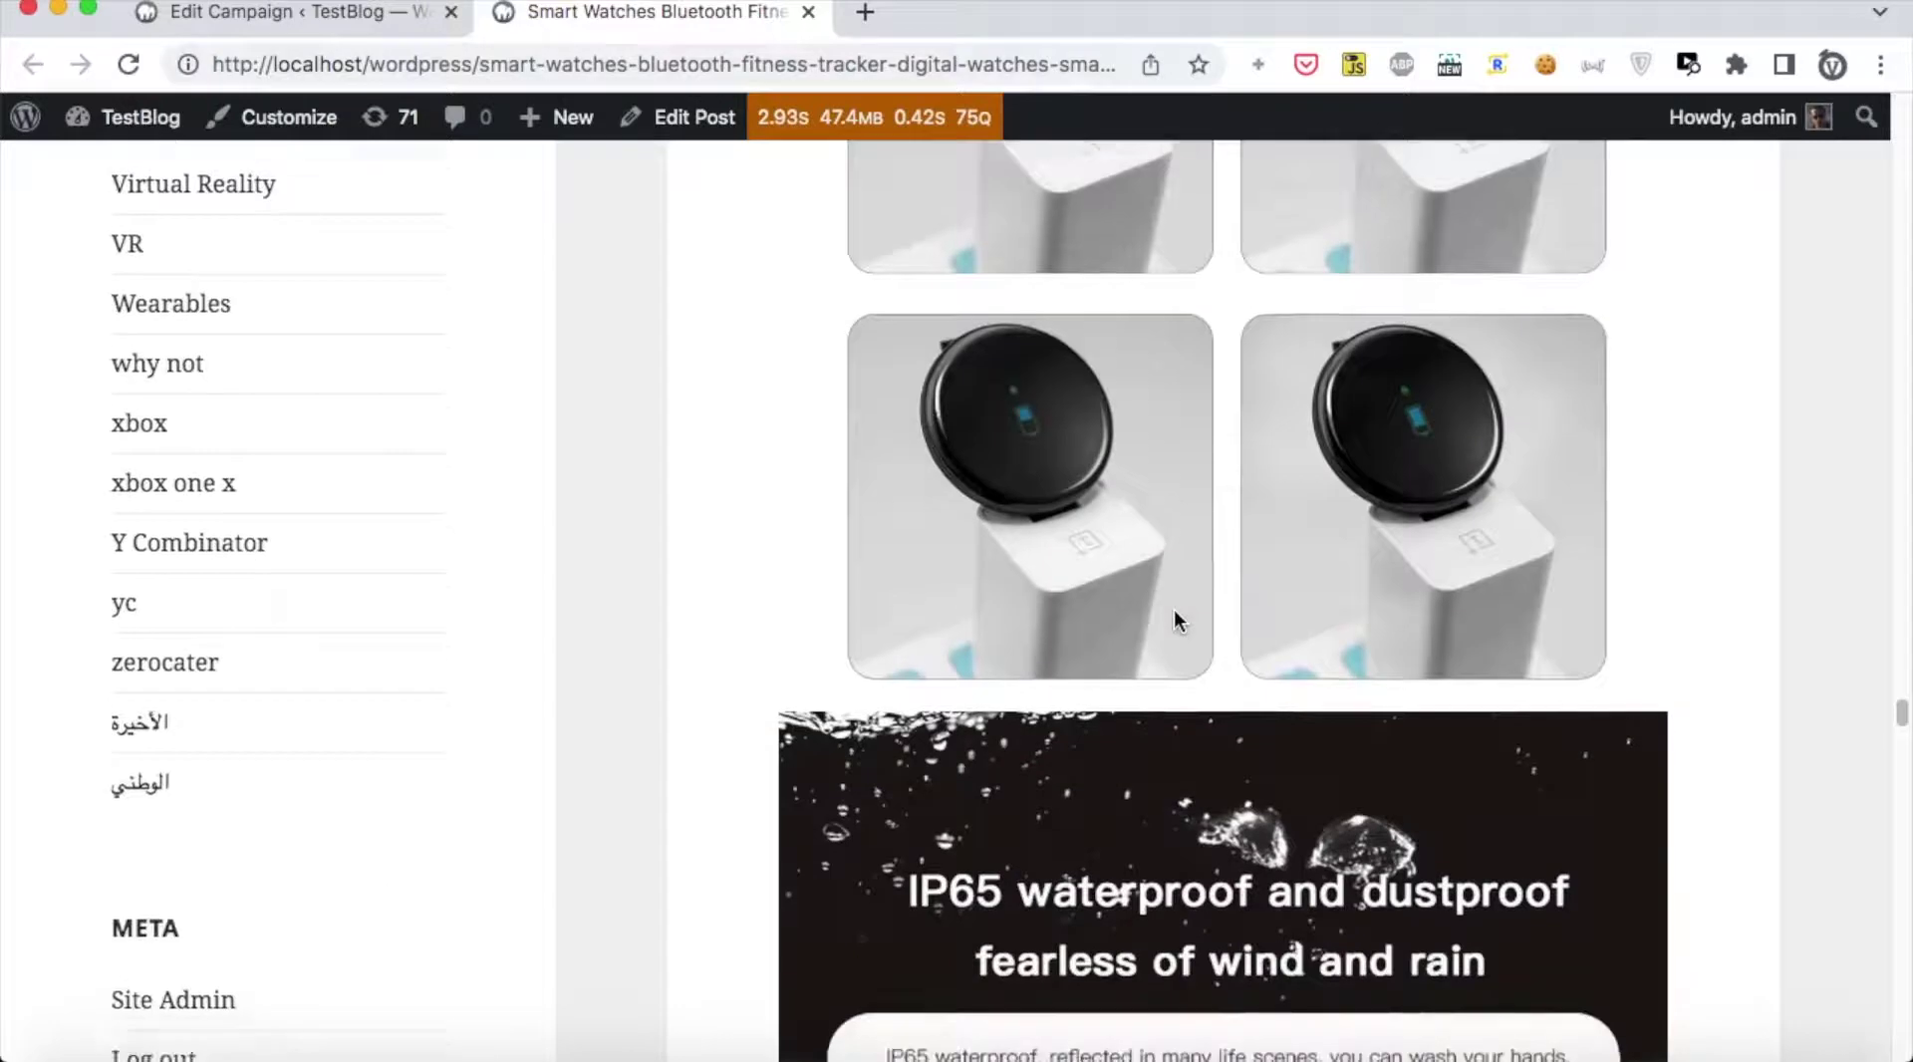
scroll(1173, 618, "down", 15)
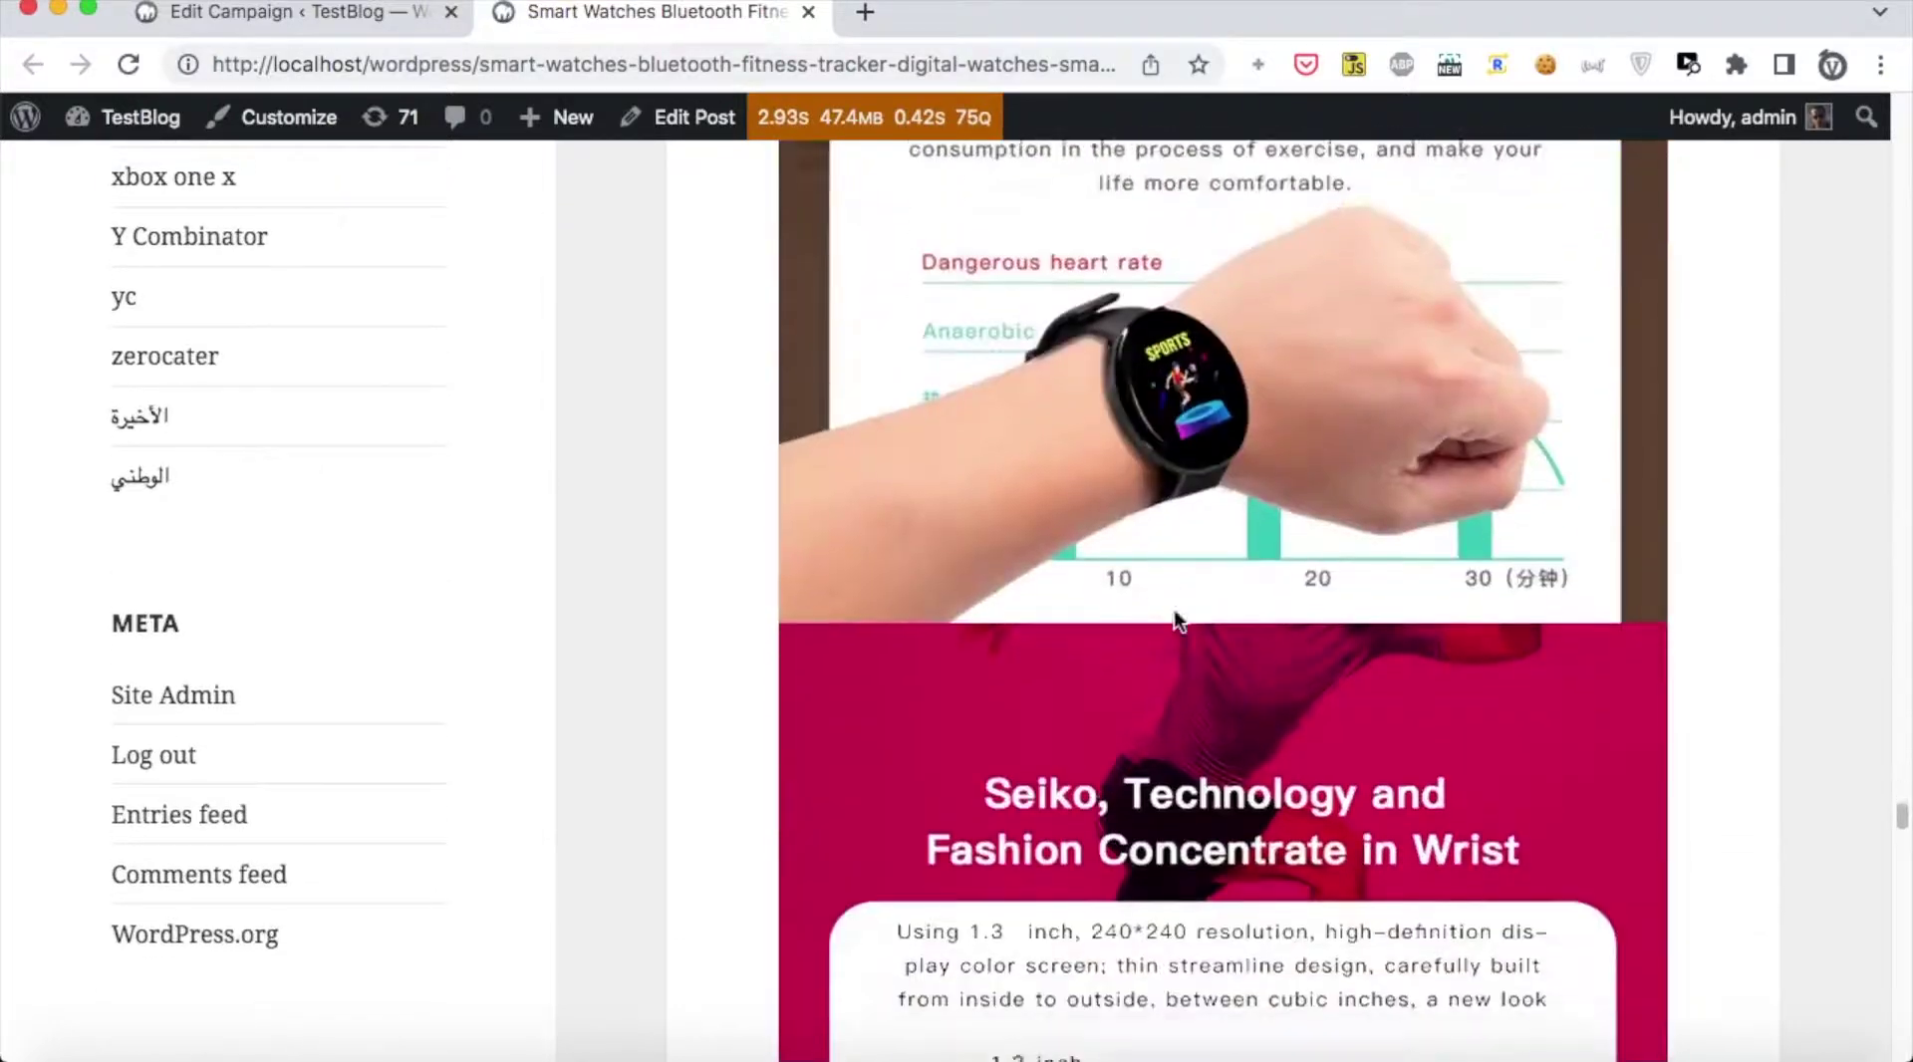
scroll(1175, 618, "down", 20)
scroll(1175, 617, "up", 6)
scroll(1173, 609, "up", 20)
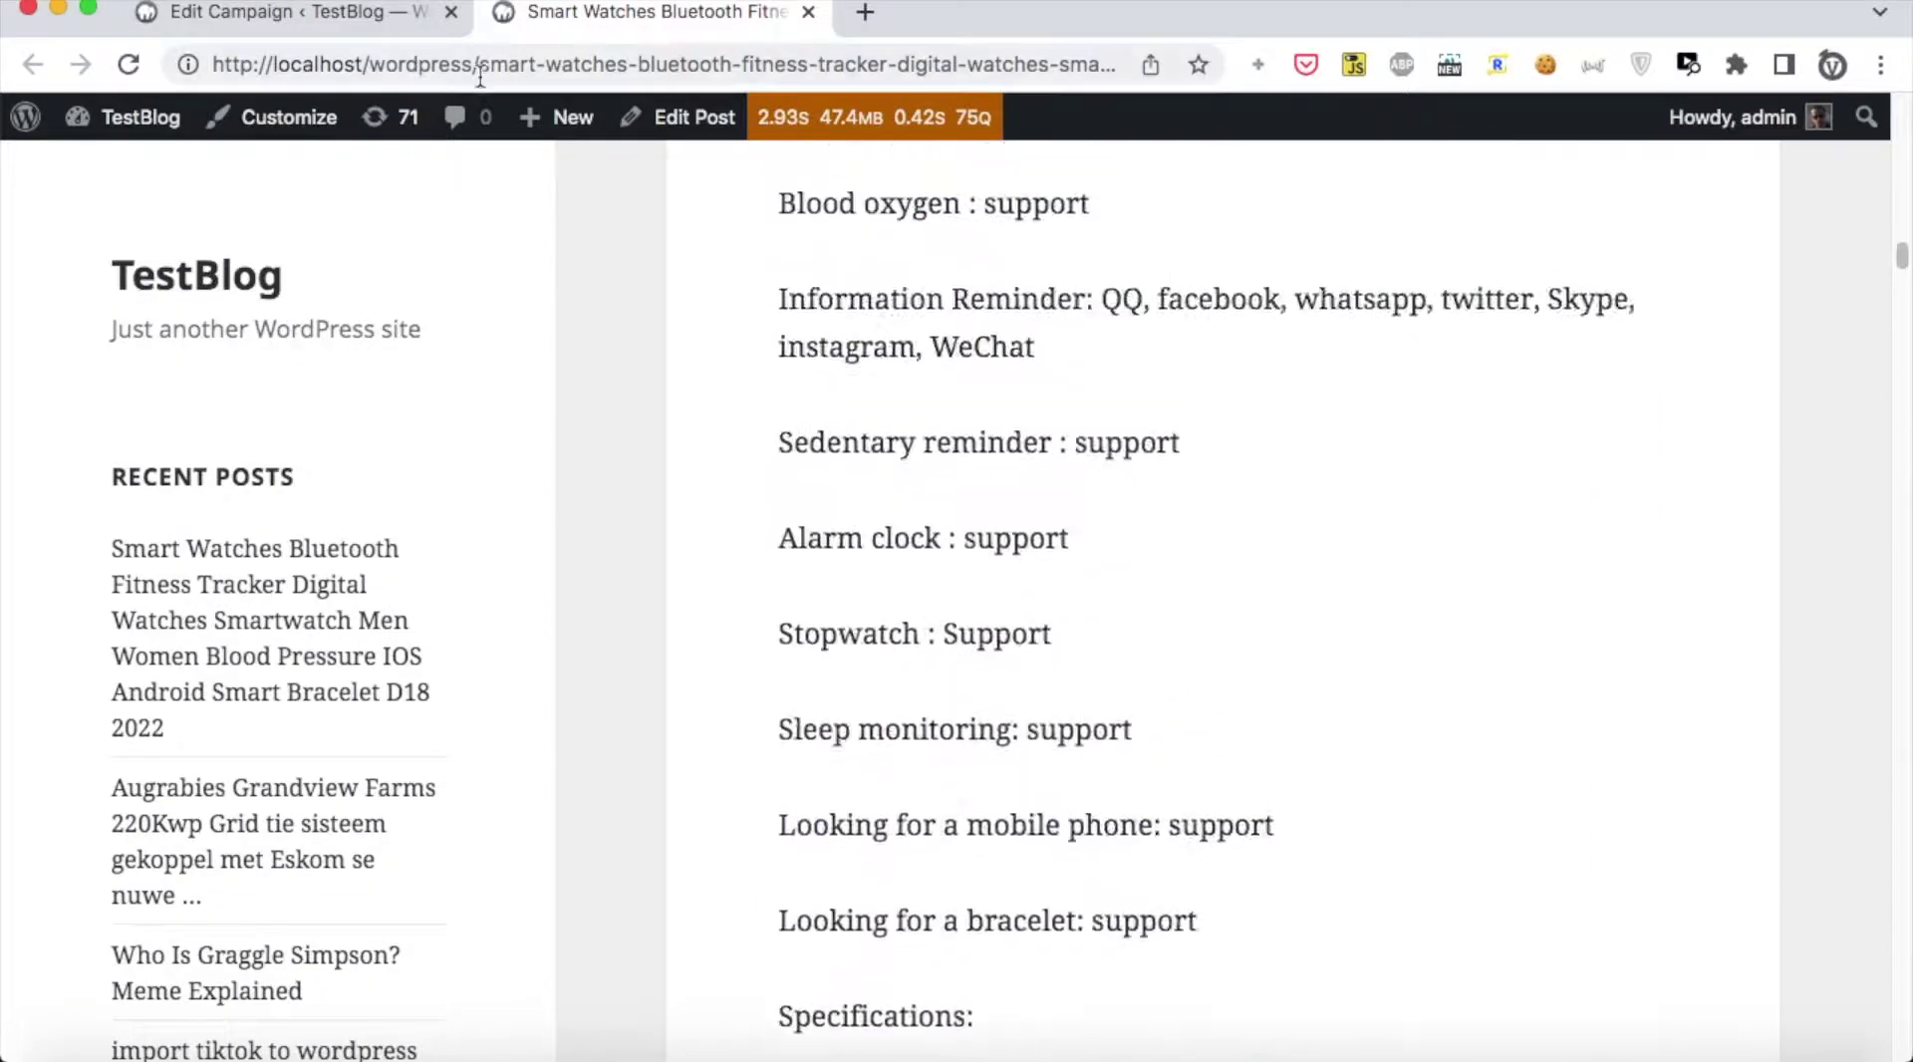
left_click(307, 20)
Run the campaign again to post the D13 Smart Watch and set update frequency to 1 minute.
left_click(353, 560)
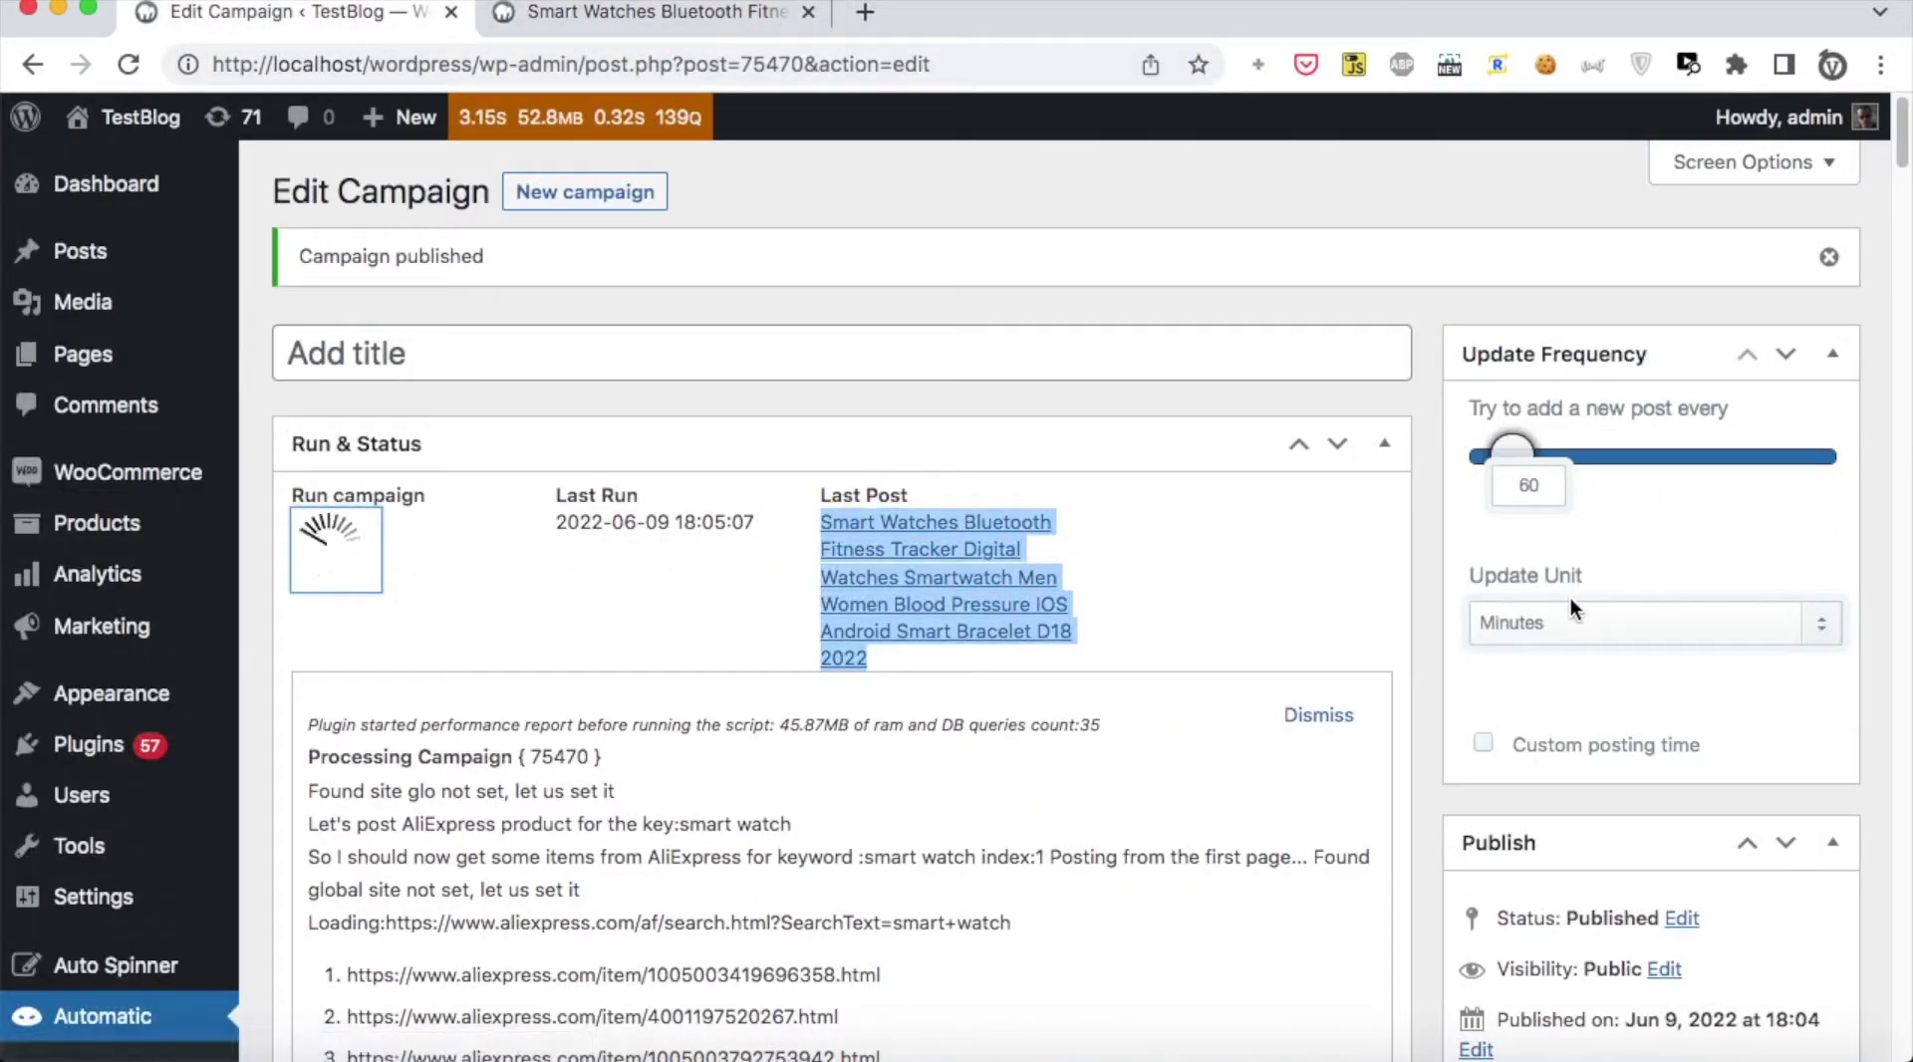
left_click_drag(1511, 450, 1474, 448)
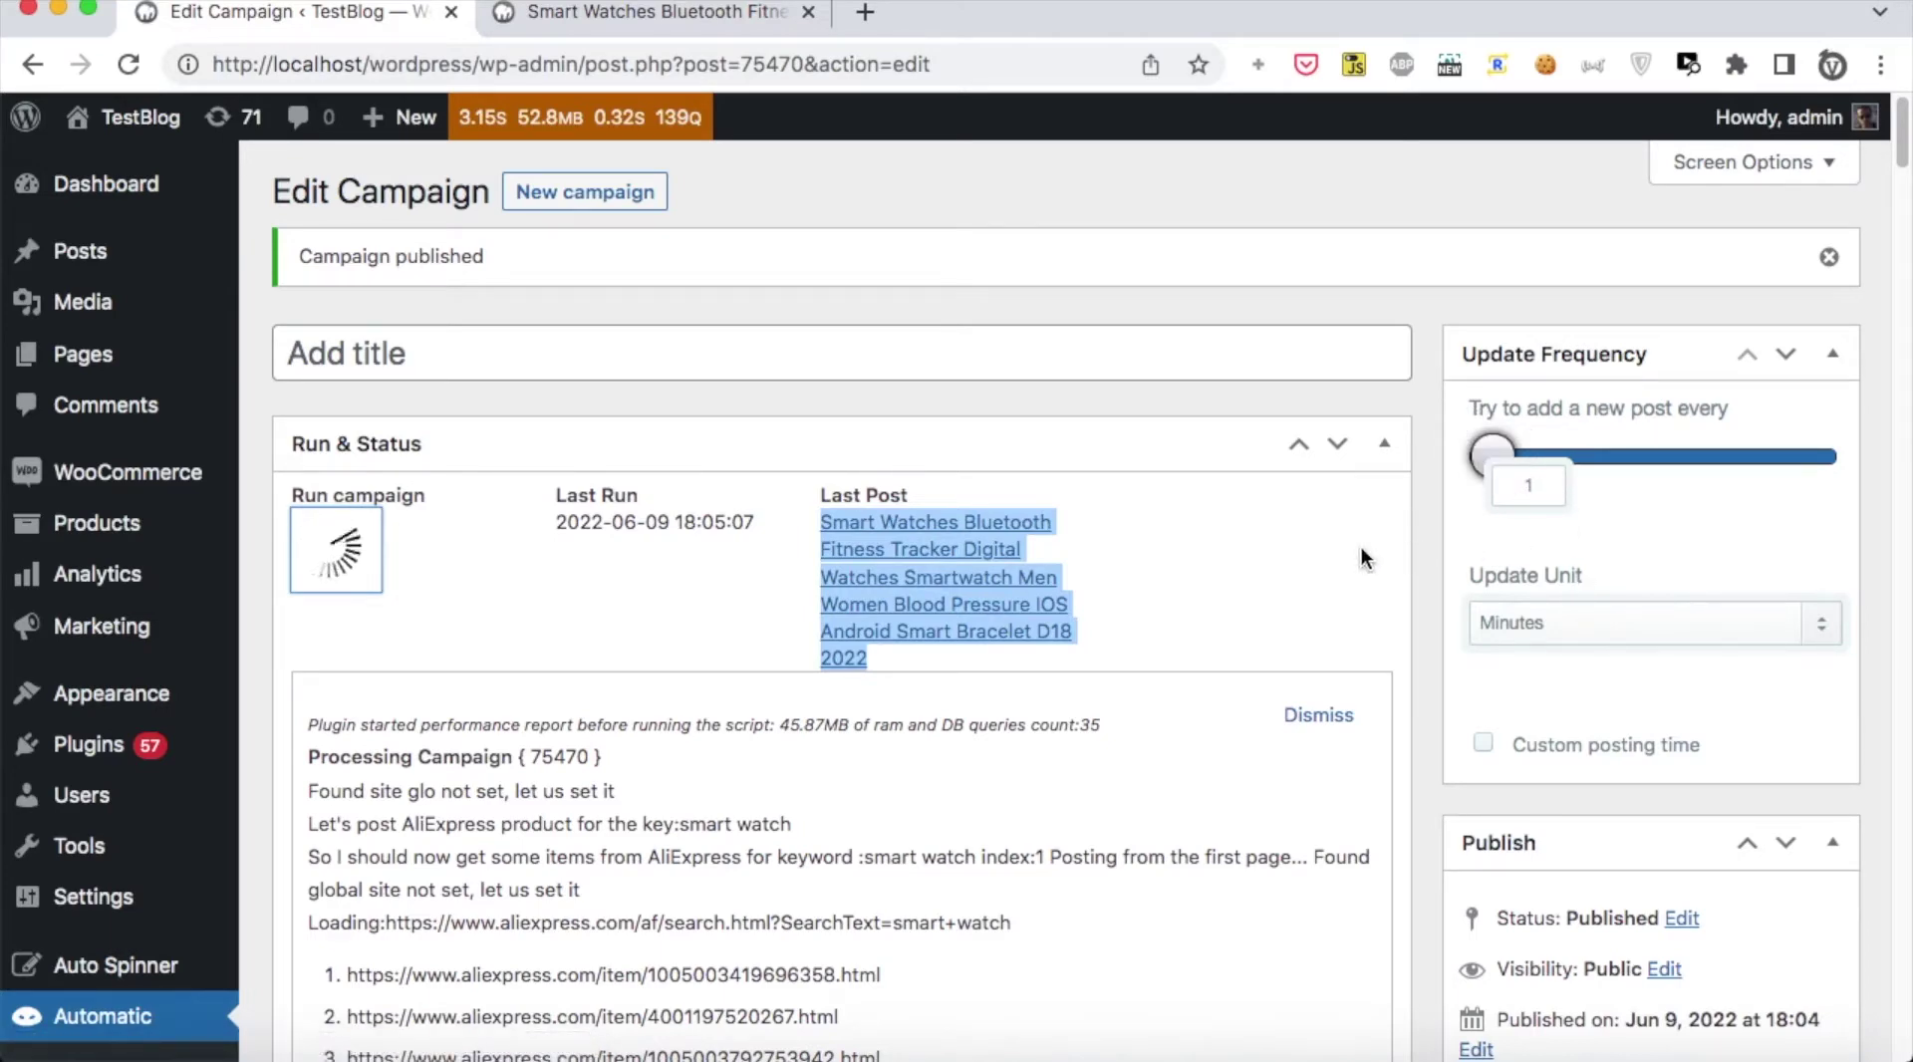
scroll(1363, 558, "down", 2)
scroll(1367, 559, "up", 3)
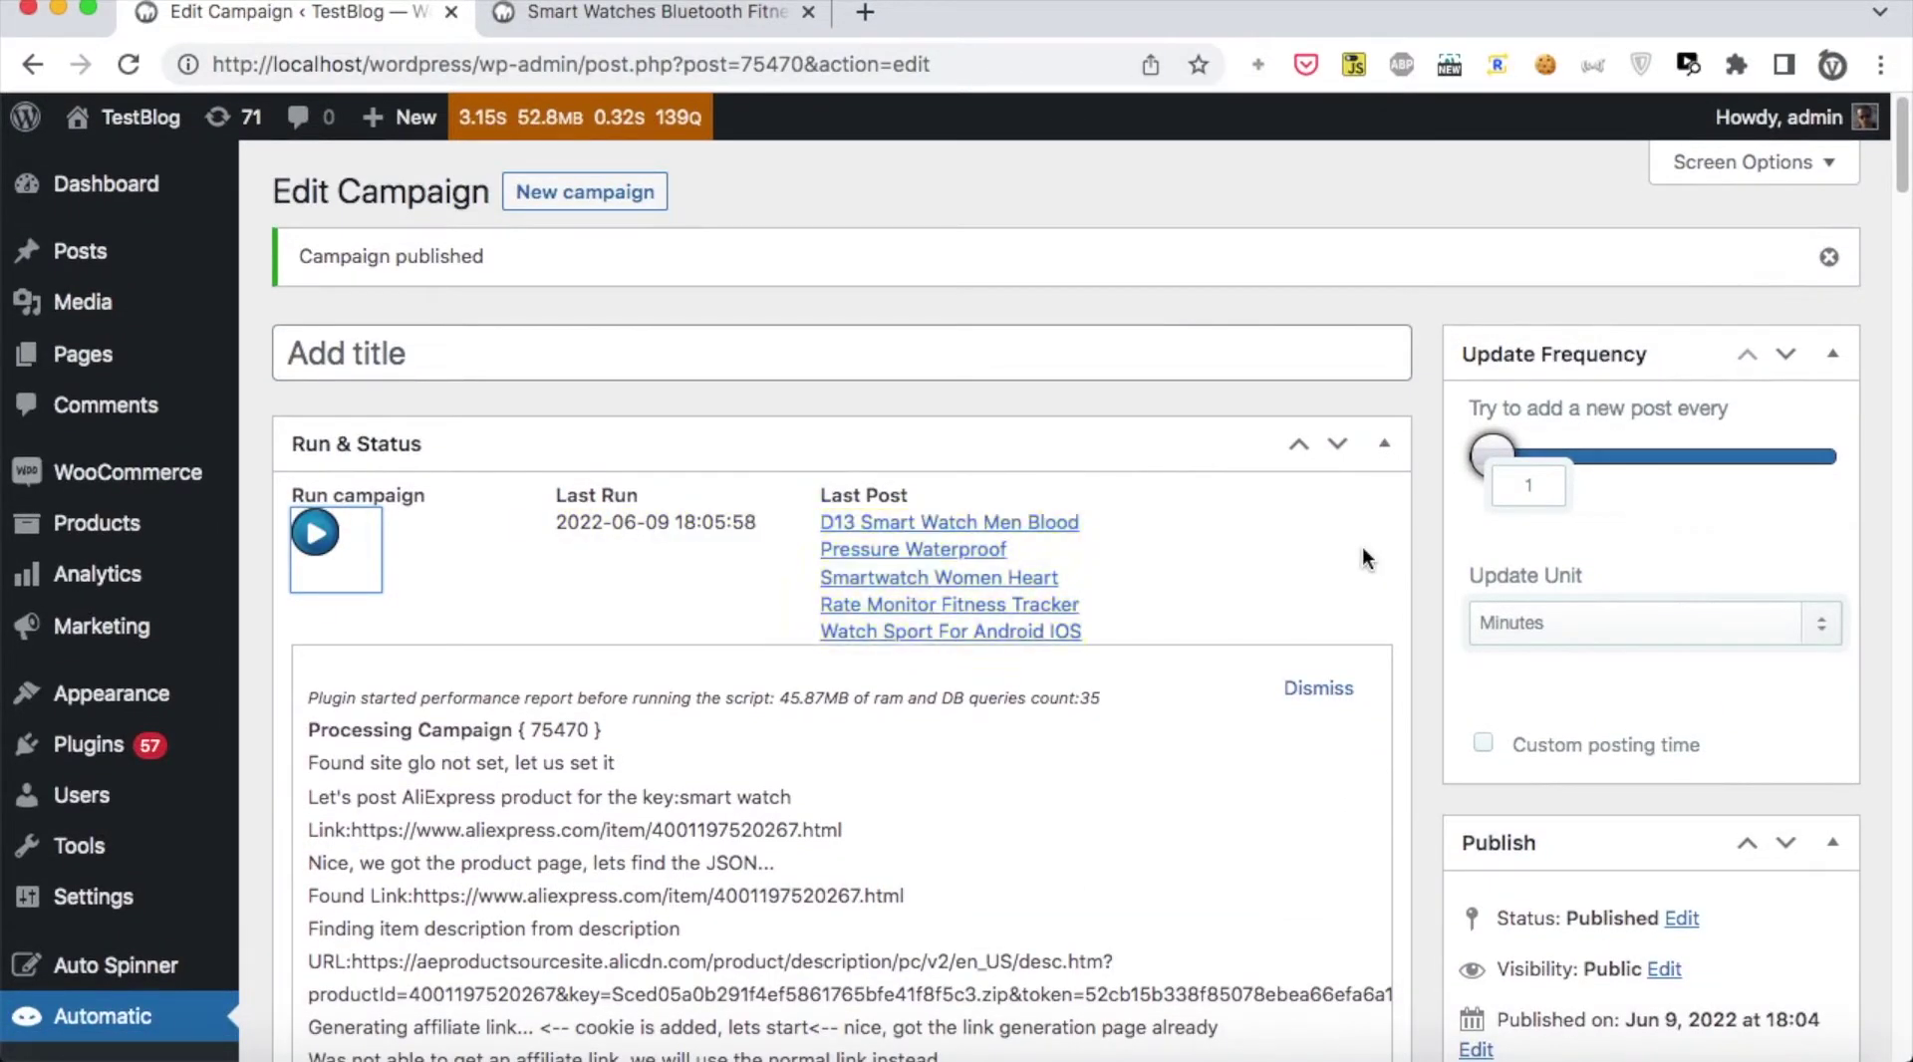
right_click(923, 501)
left_click(747, 538)
right_click(900, 571)
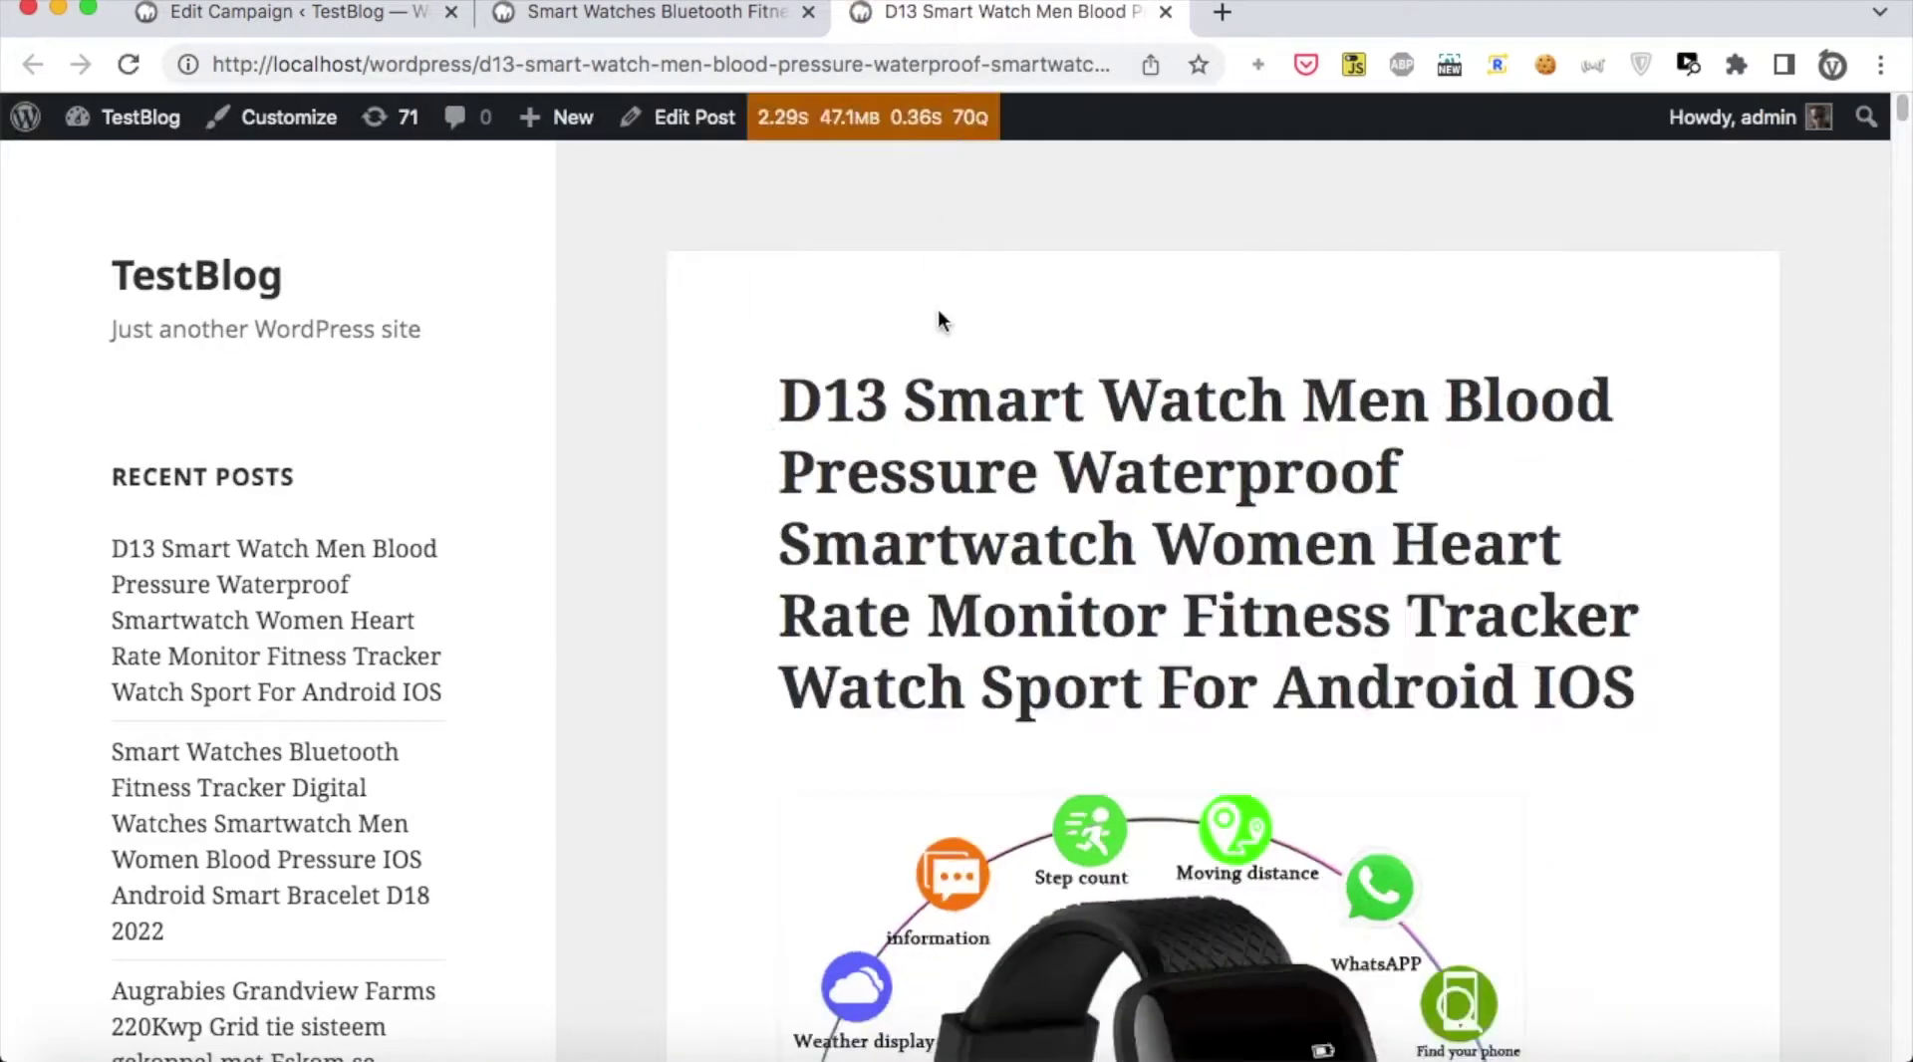
Review the D13 Smart Watch post's 11.12 price, Buy Now button, specifications and images.
scroll(936, 314, "down", 6)
scroll(940, 317, "down", 14)
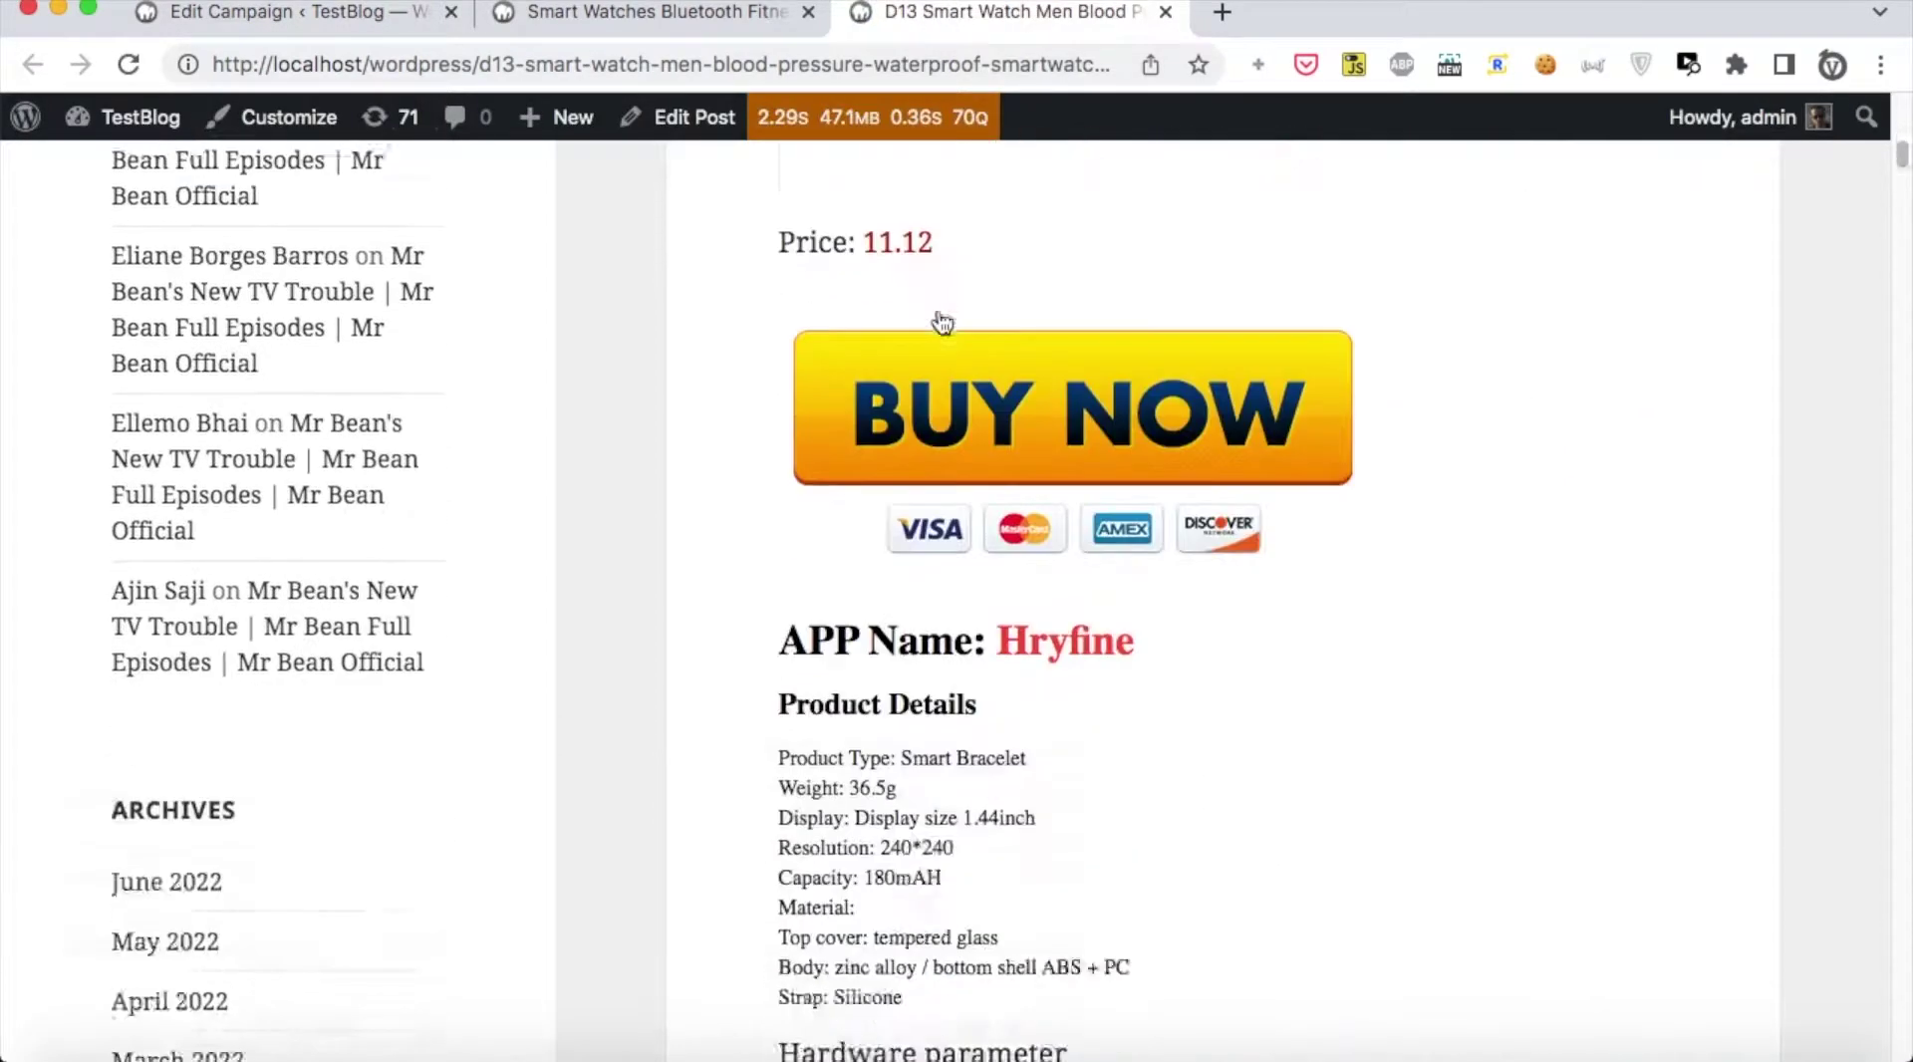
scroll(941, 317, "down", 20)
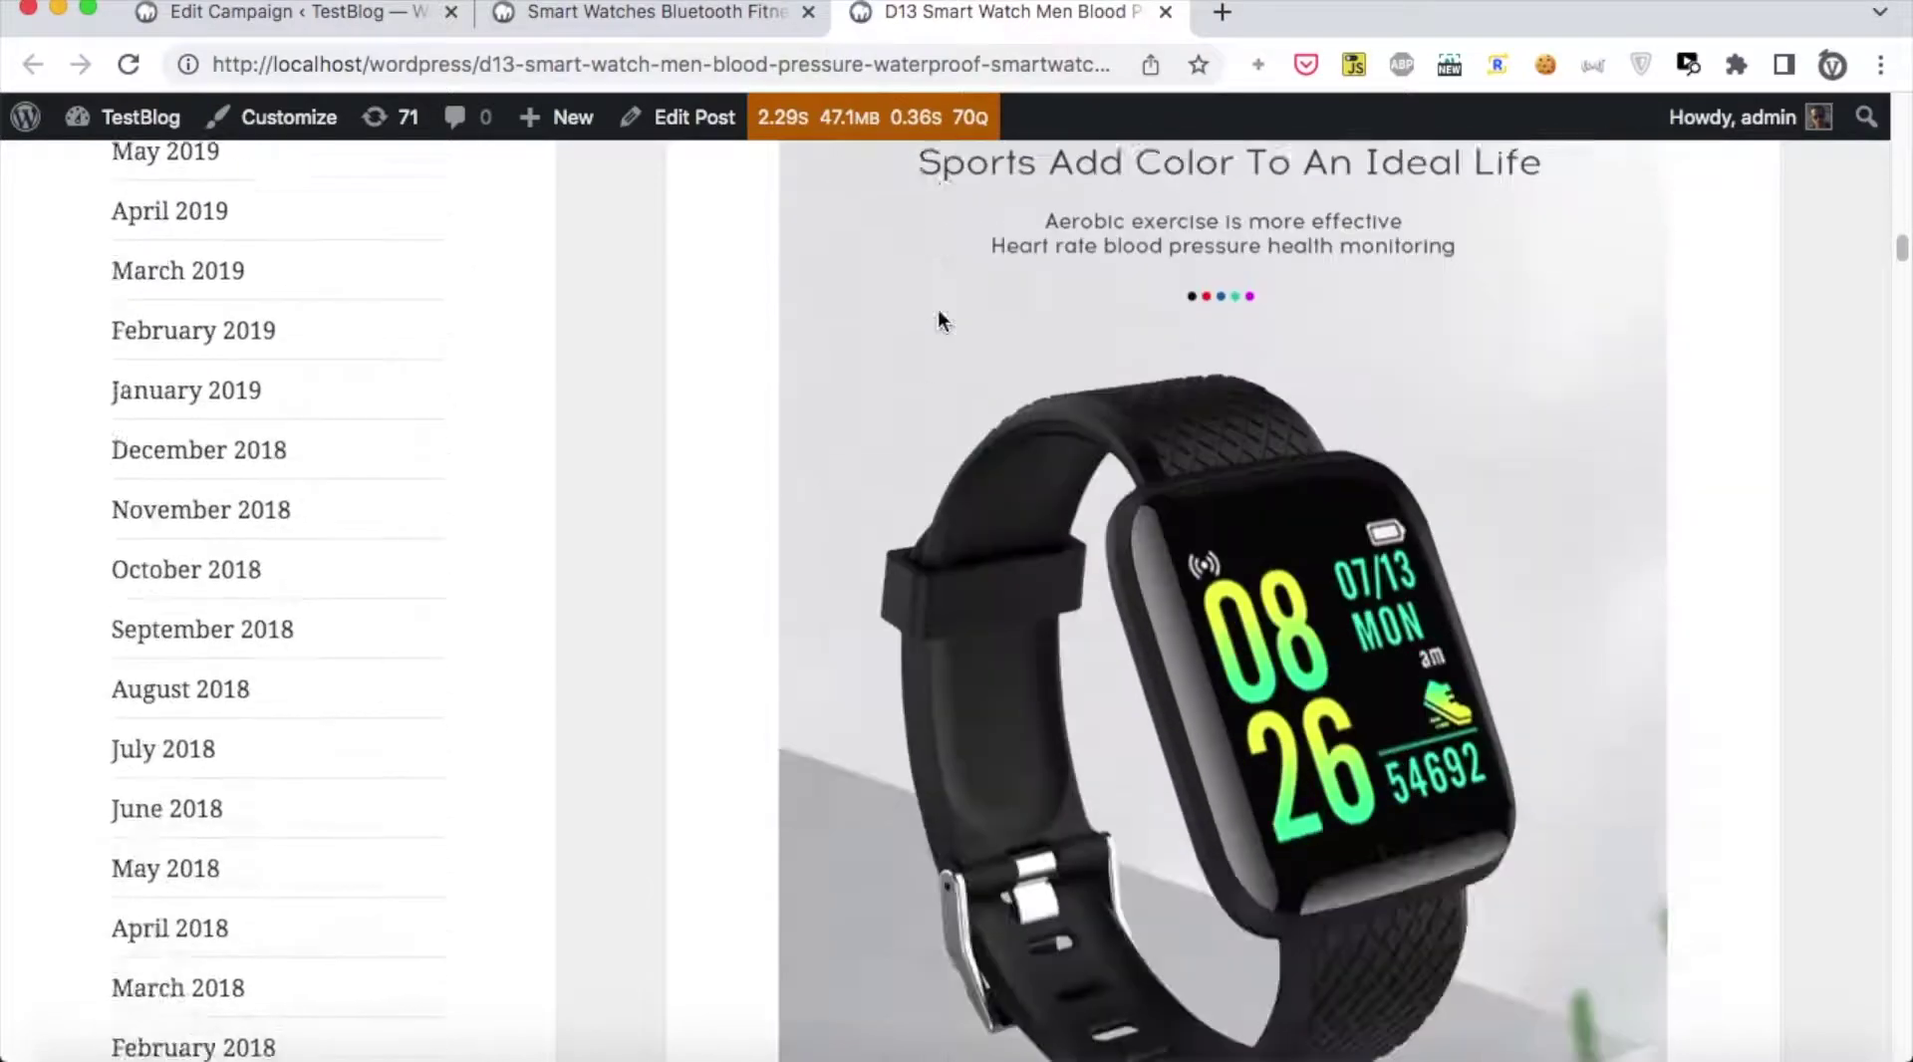
scroll(937, 314, "down", 17)
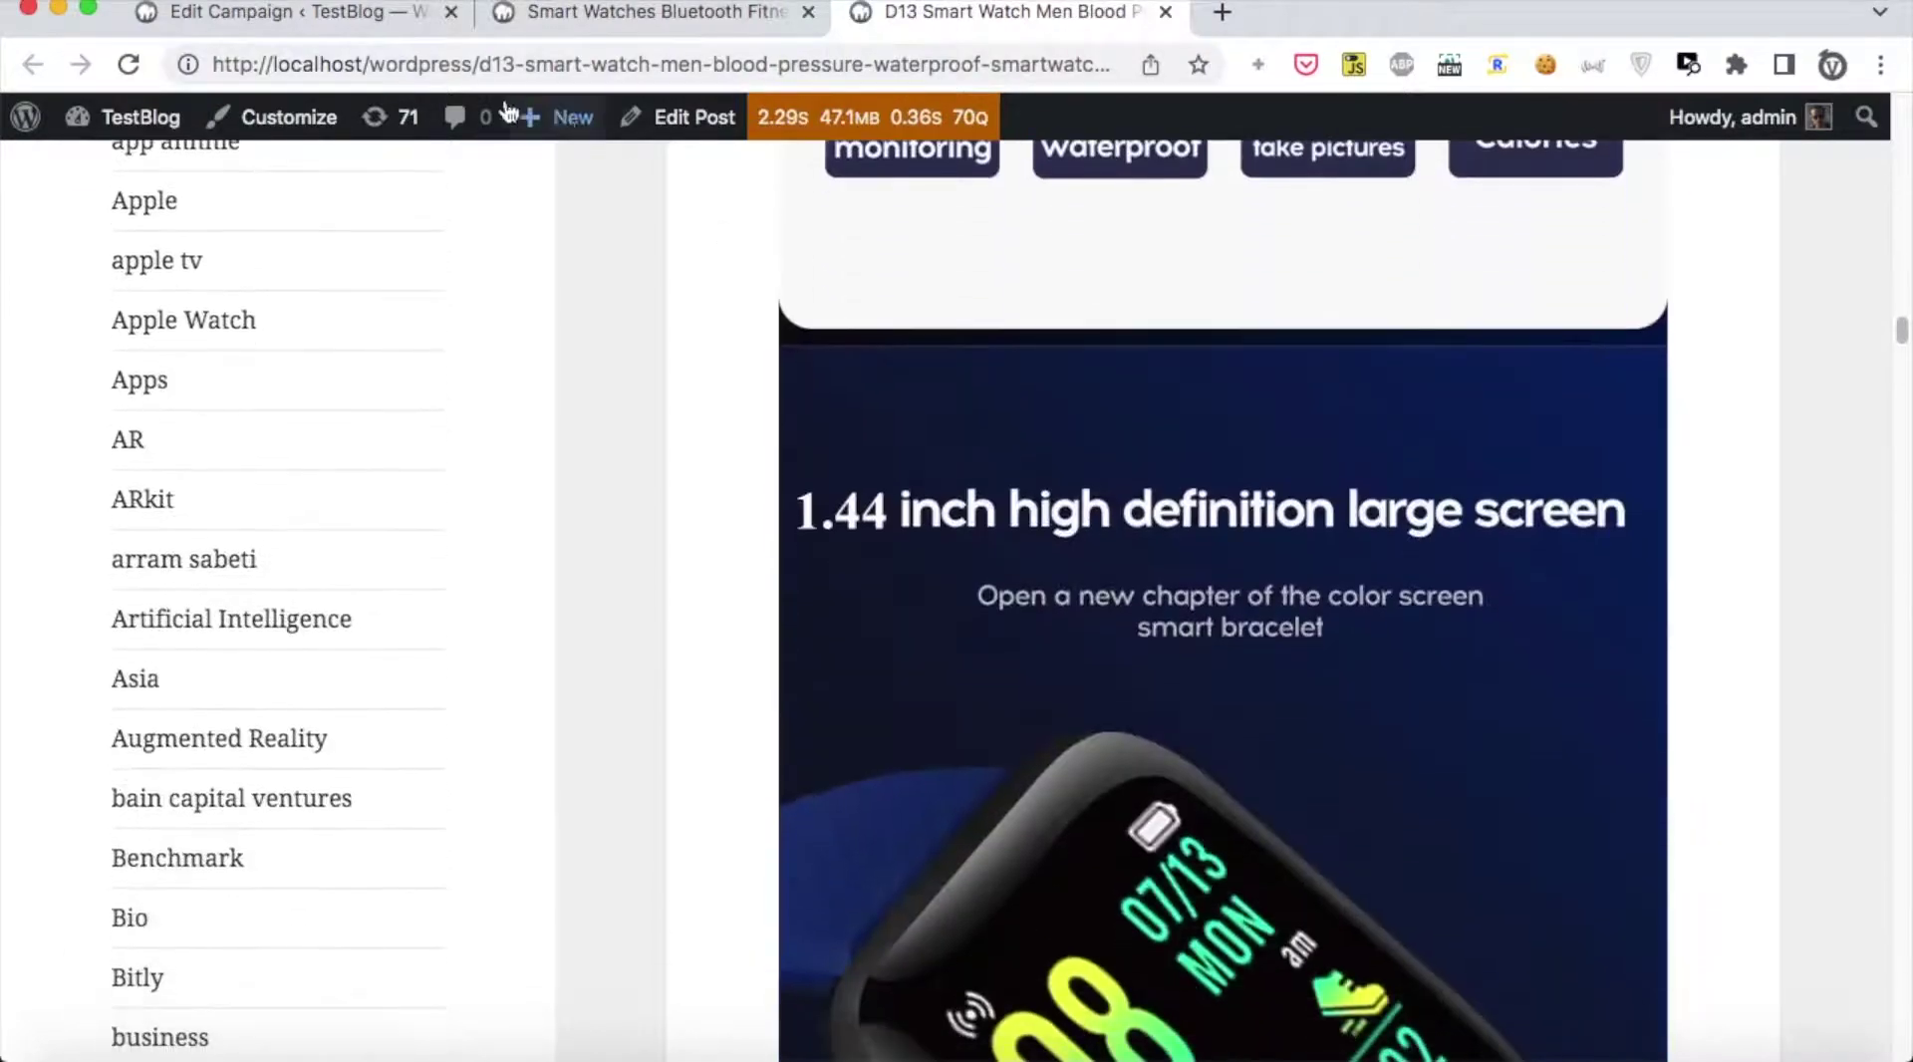
Dismiss the processing log and run the campaign twice more to post two further products.
left_click(378, 30)
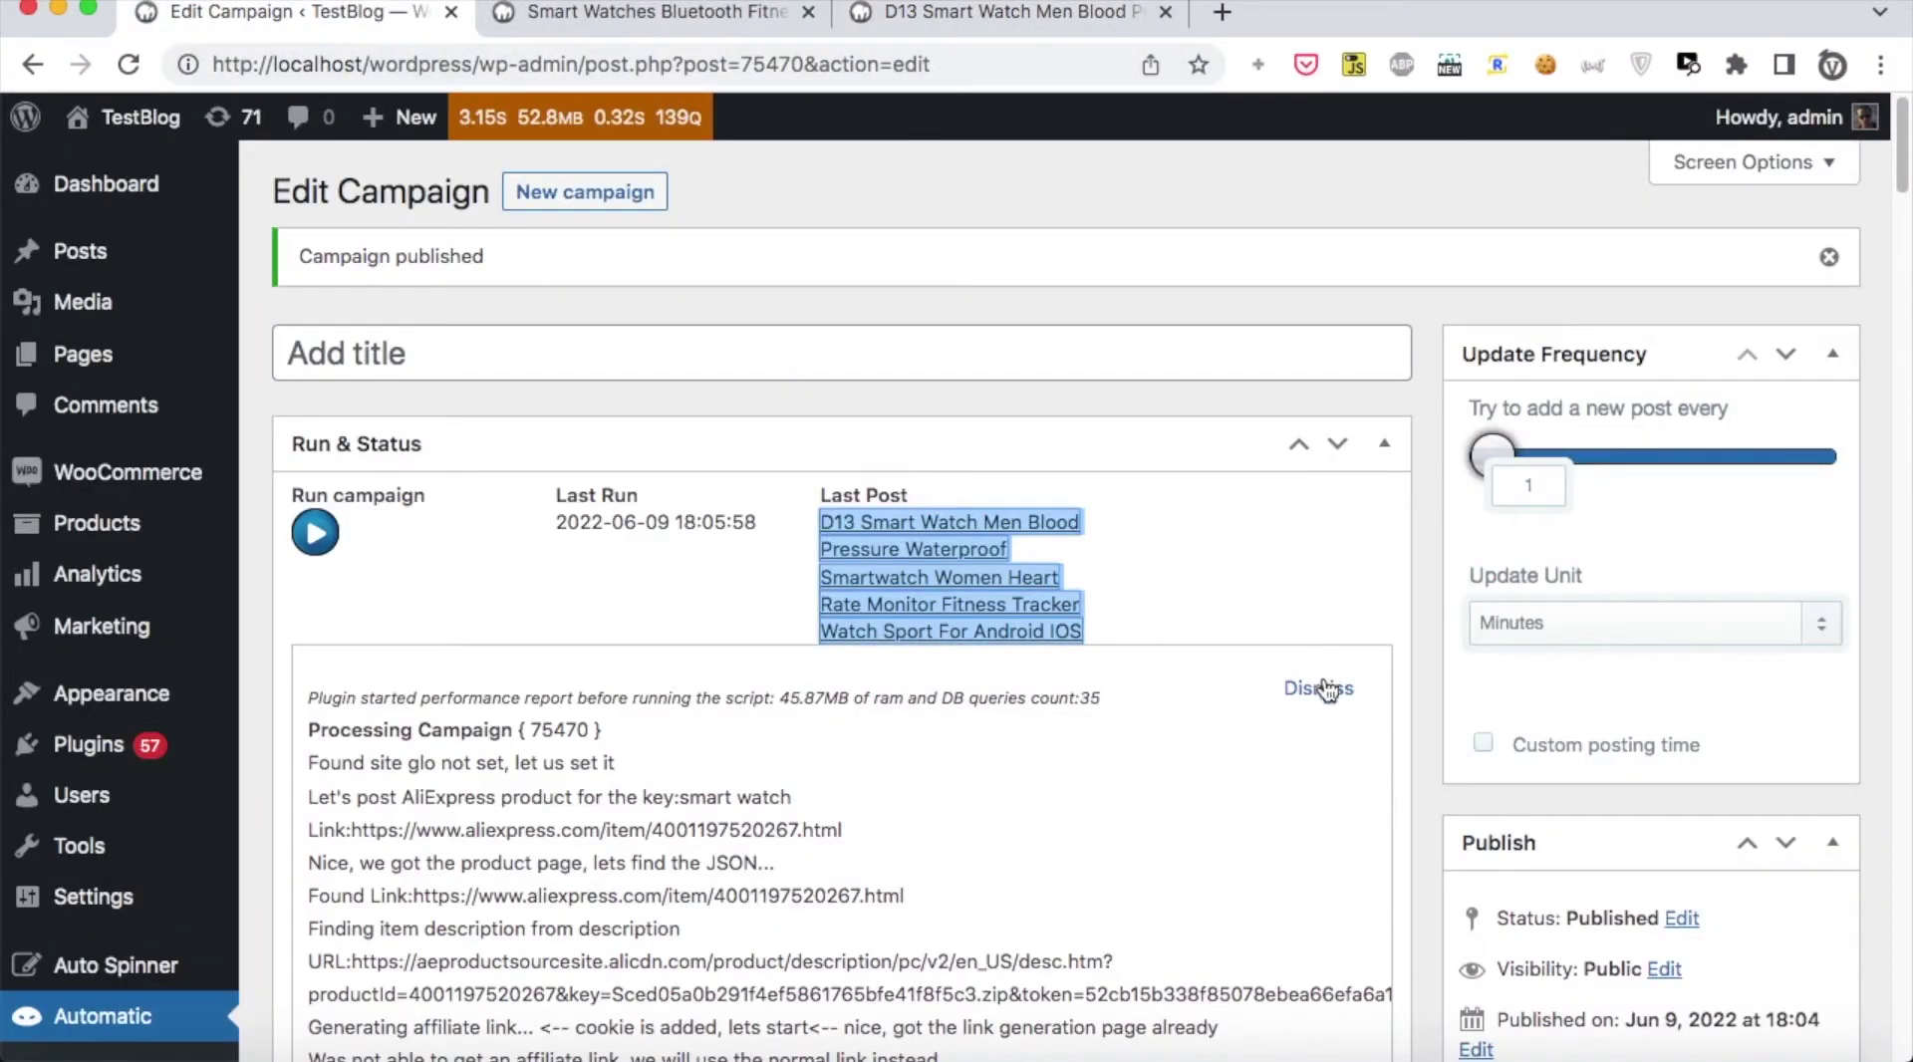
left_click(1321, 688)
left_click(339, 550)
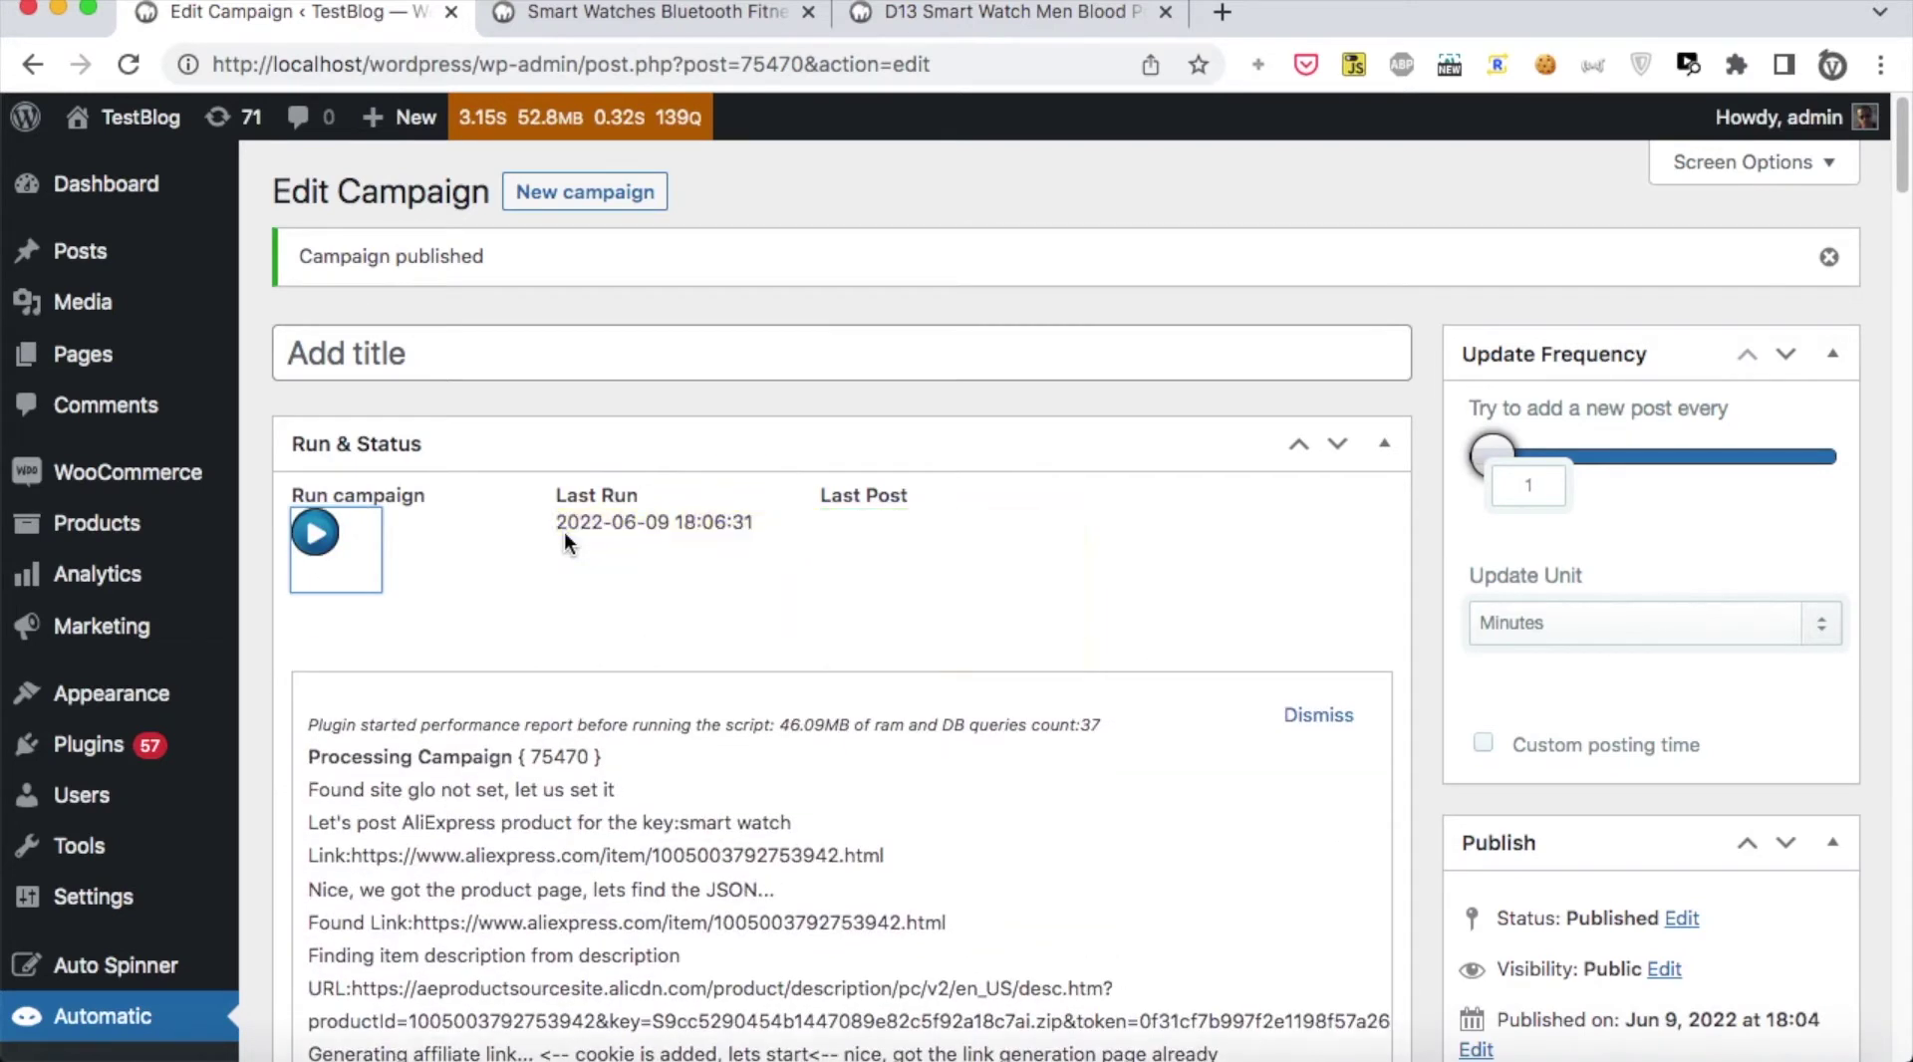
left_click(315, 533)
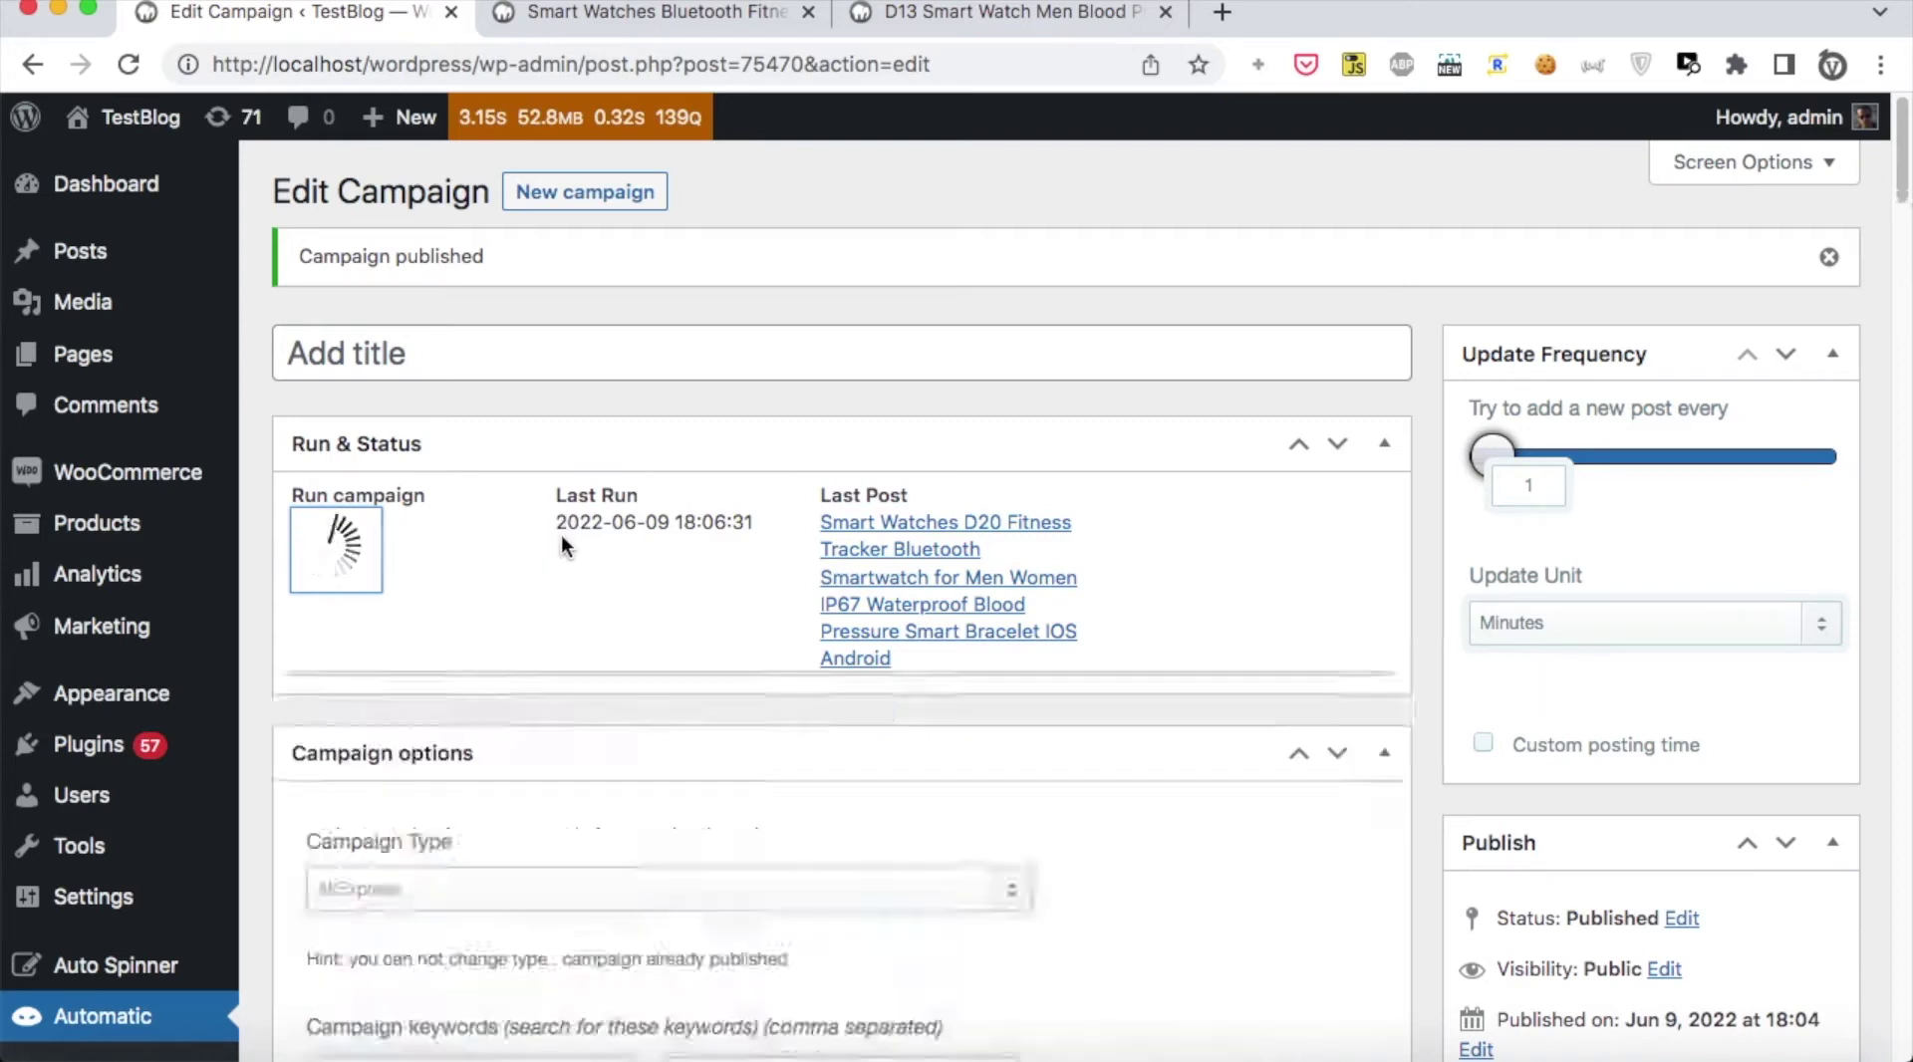
Open the newest Sport Fitness Smart Watch post in a new tab.
scroll(560, 534, "down", 1)
right_click(882, 505)
left_click(933, 526)
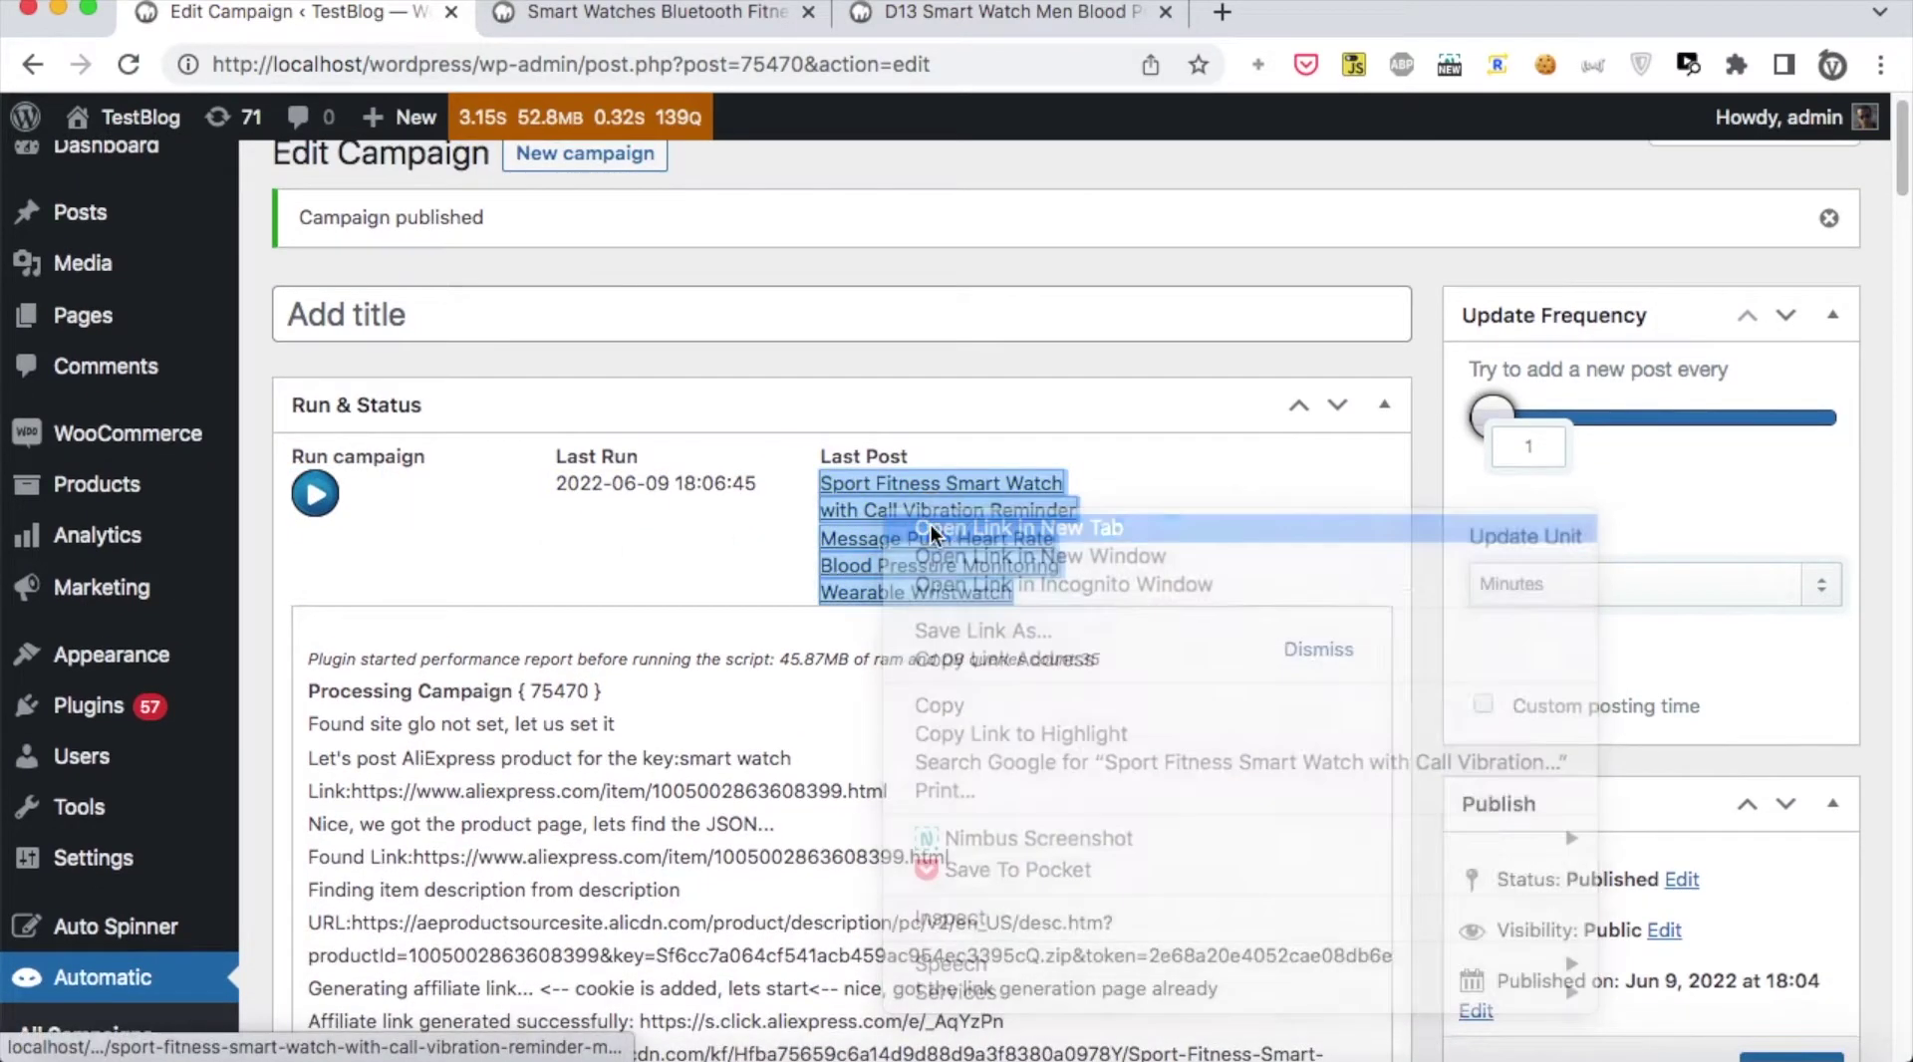
Follow the Sport Fitness Smart Watch post's Buy Now link, priced 10.63, to its AliExpress page.
left_click(1356, 19)
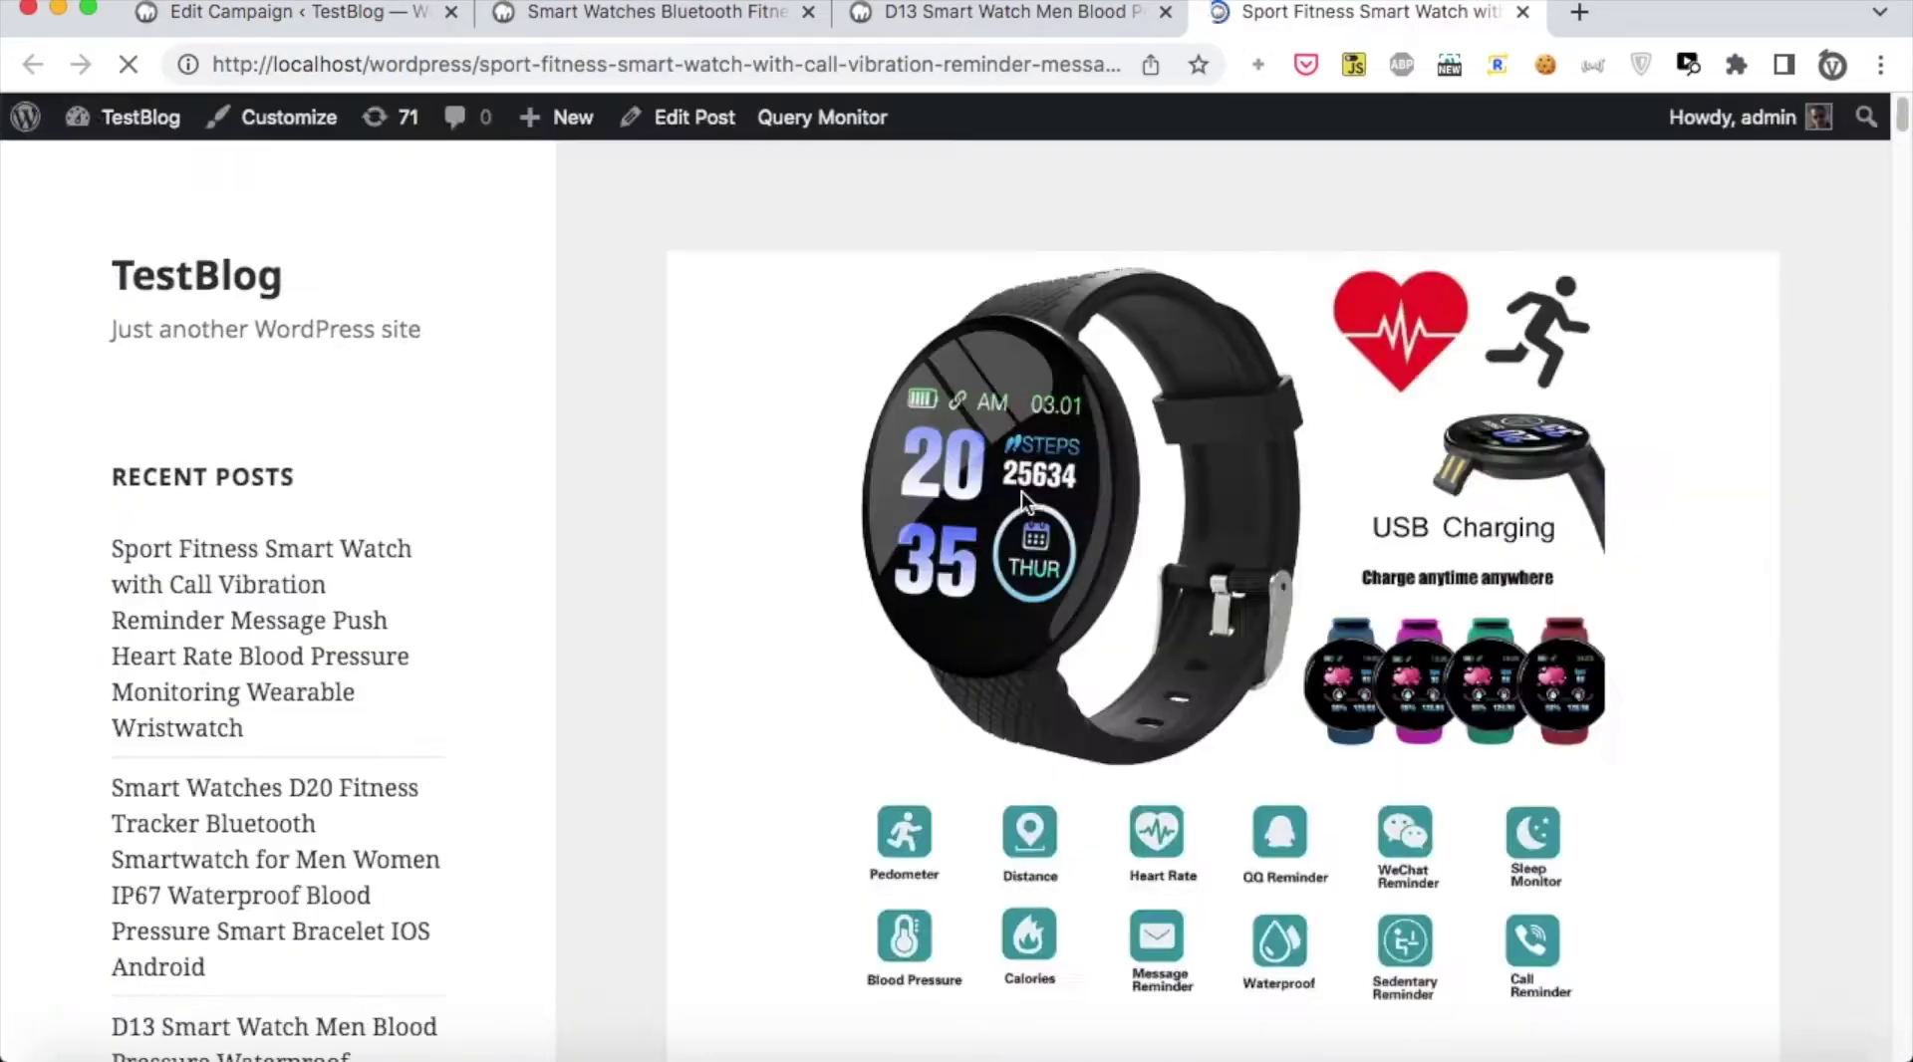
scroll(1026, 503, "down", 15)
scroll(1024, 503, "down", 3)
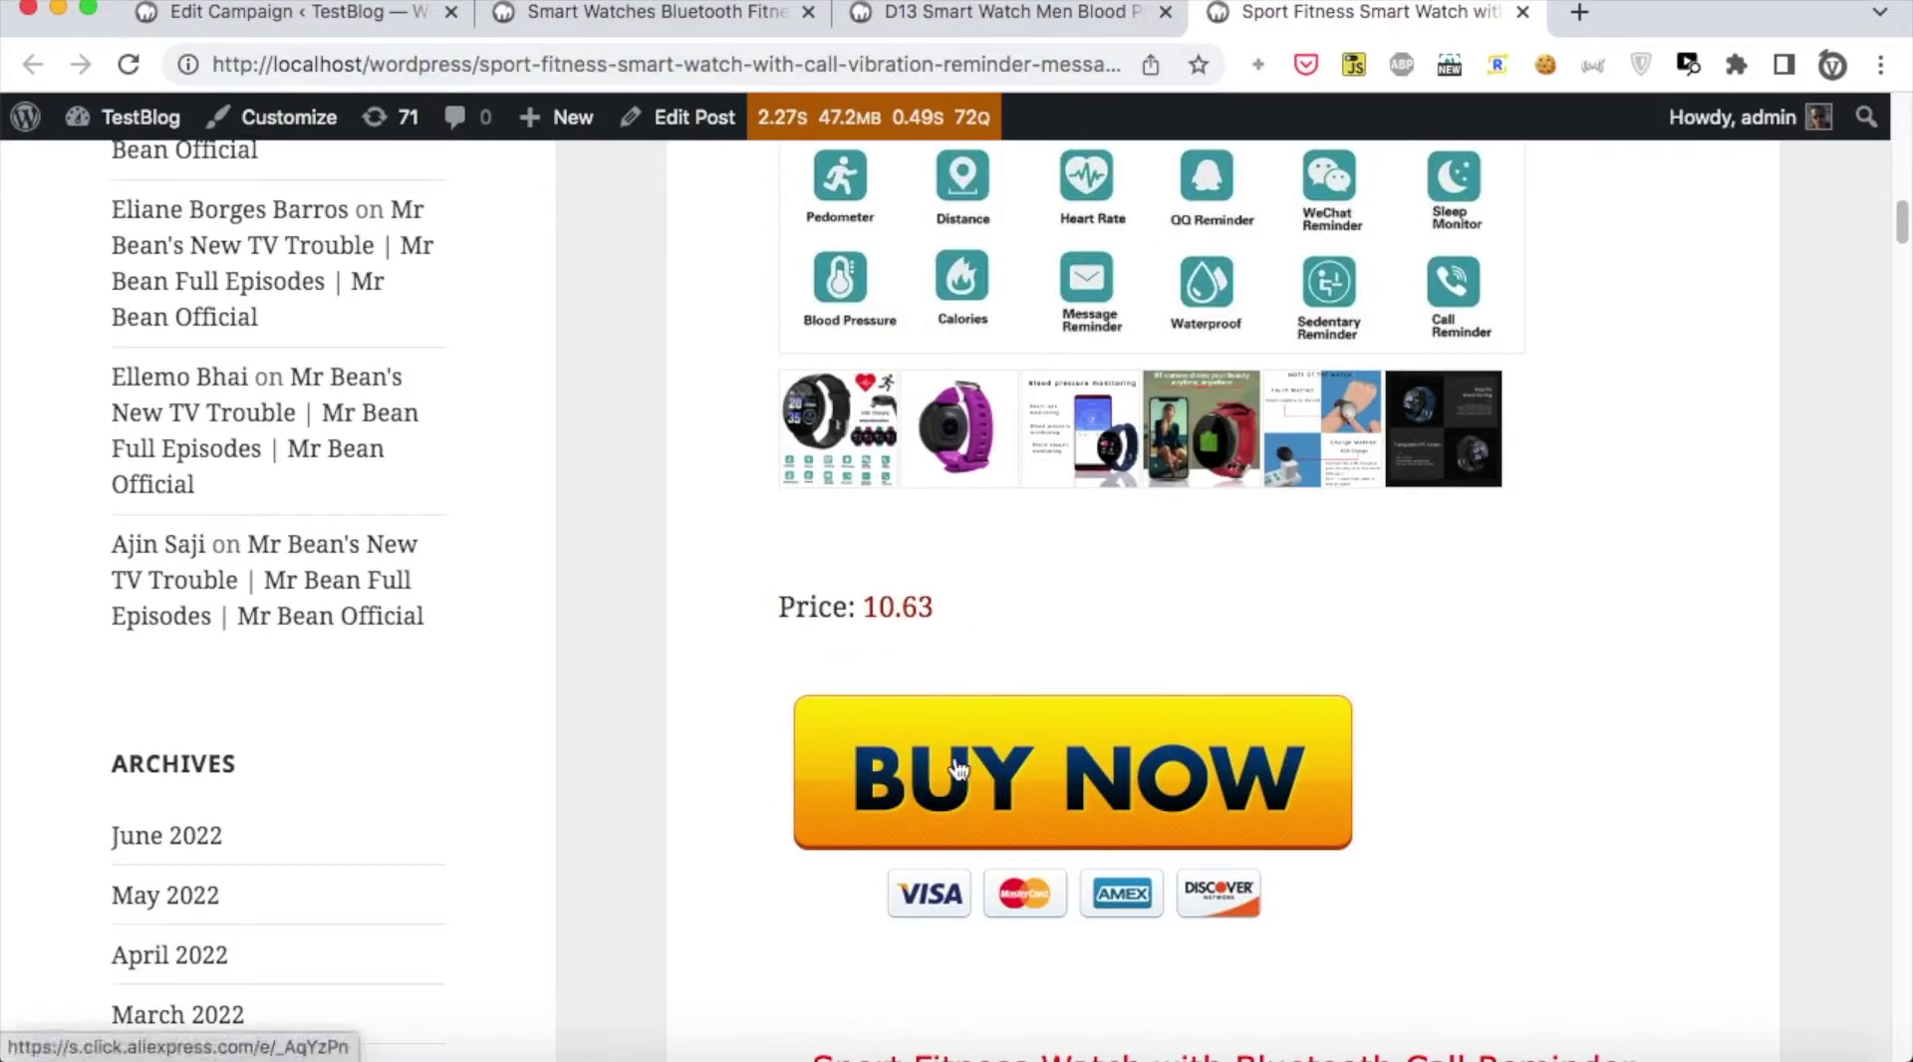
left_click(1014, 786)
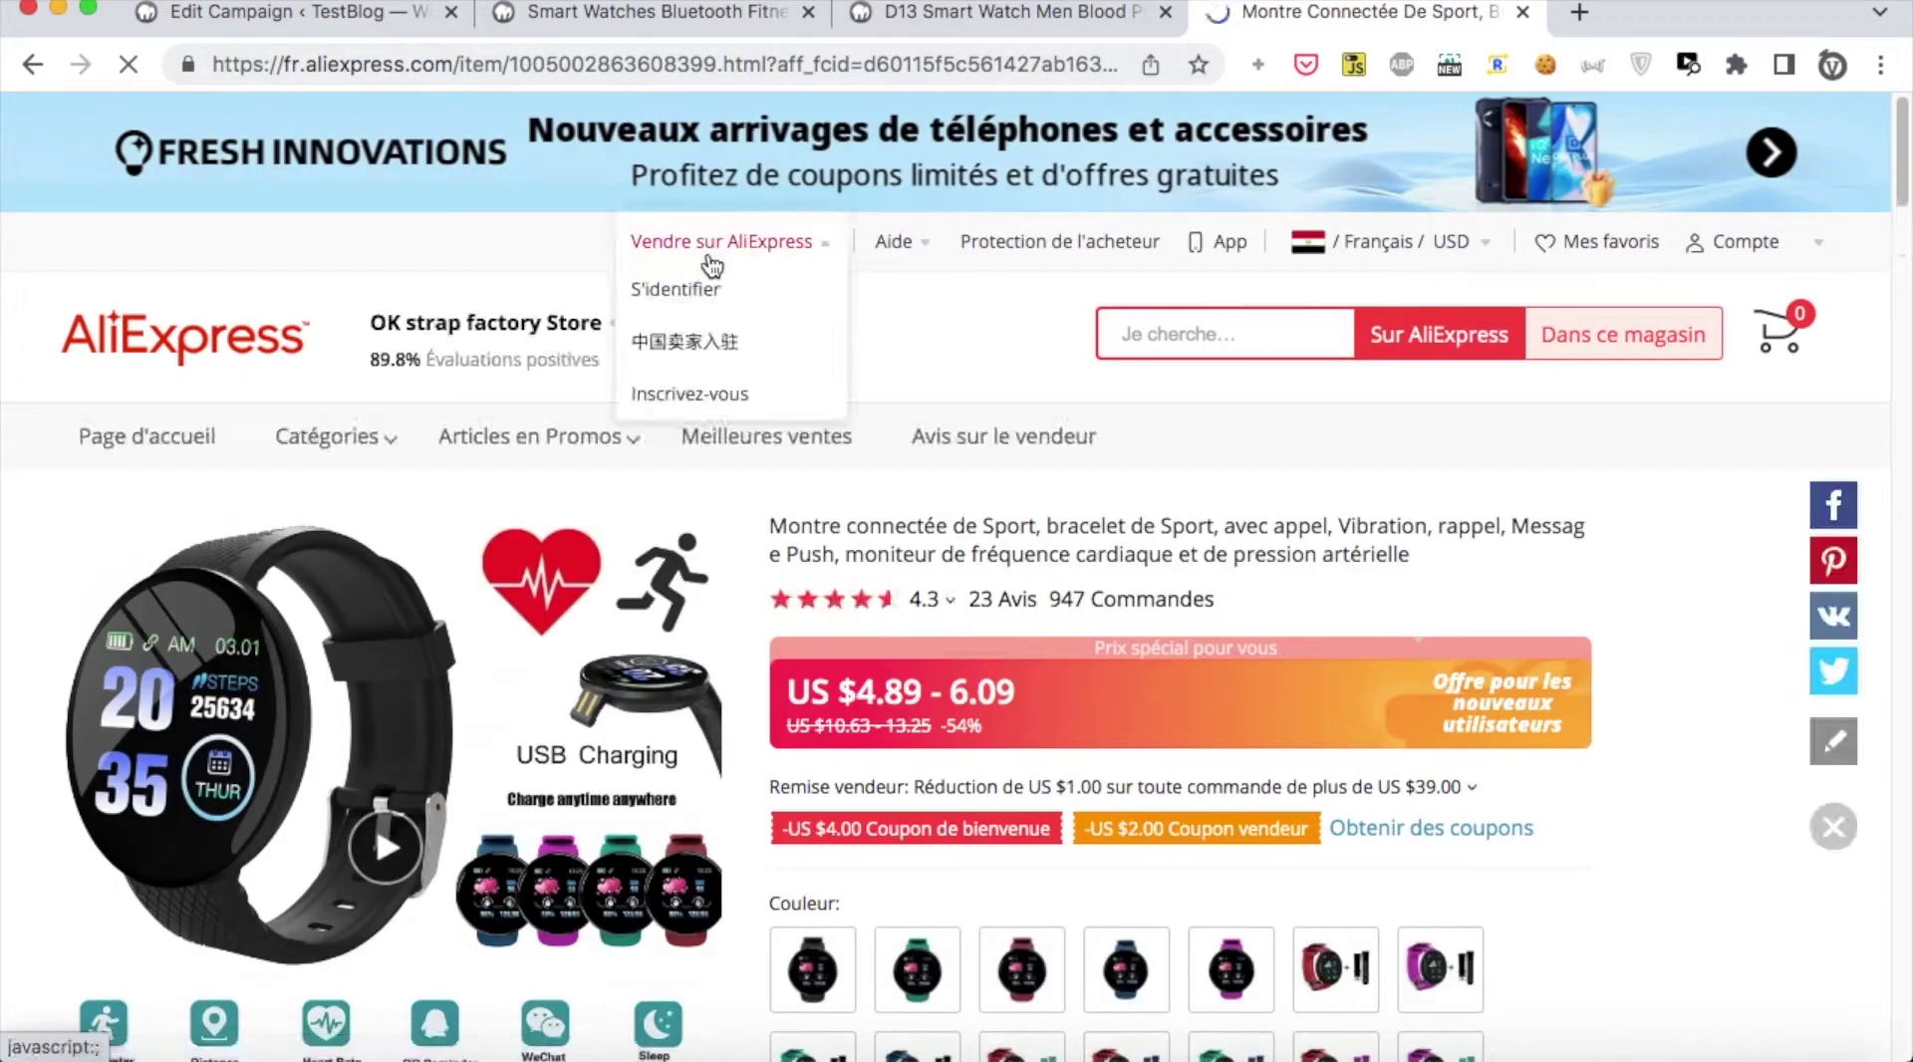
Look over the published smart watch posts, then go back to Edit Campaign and dismiss the run log.
scroll(711, 261, "down", 5)
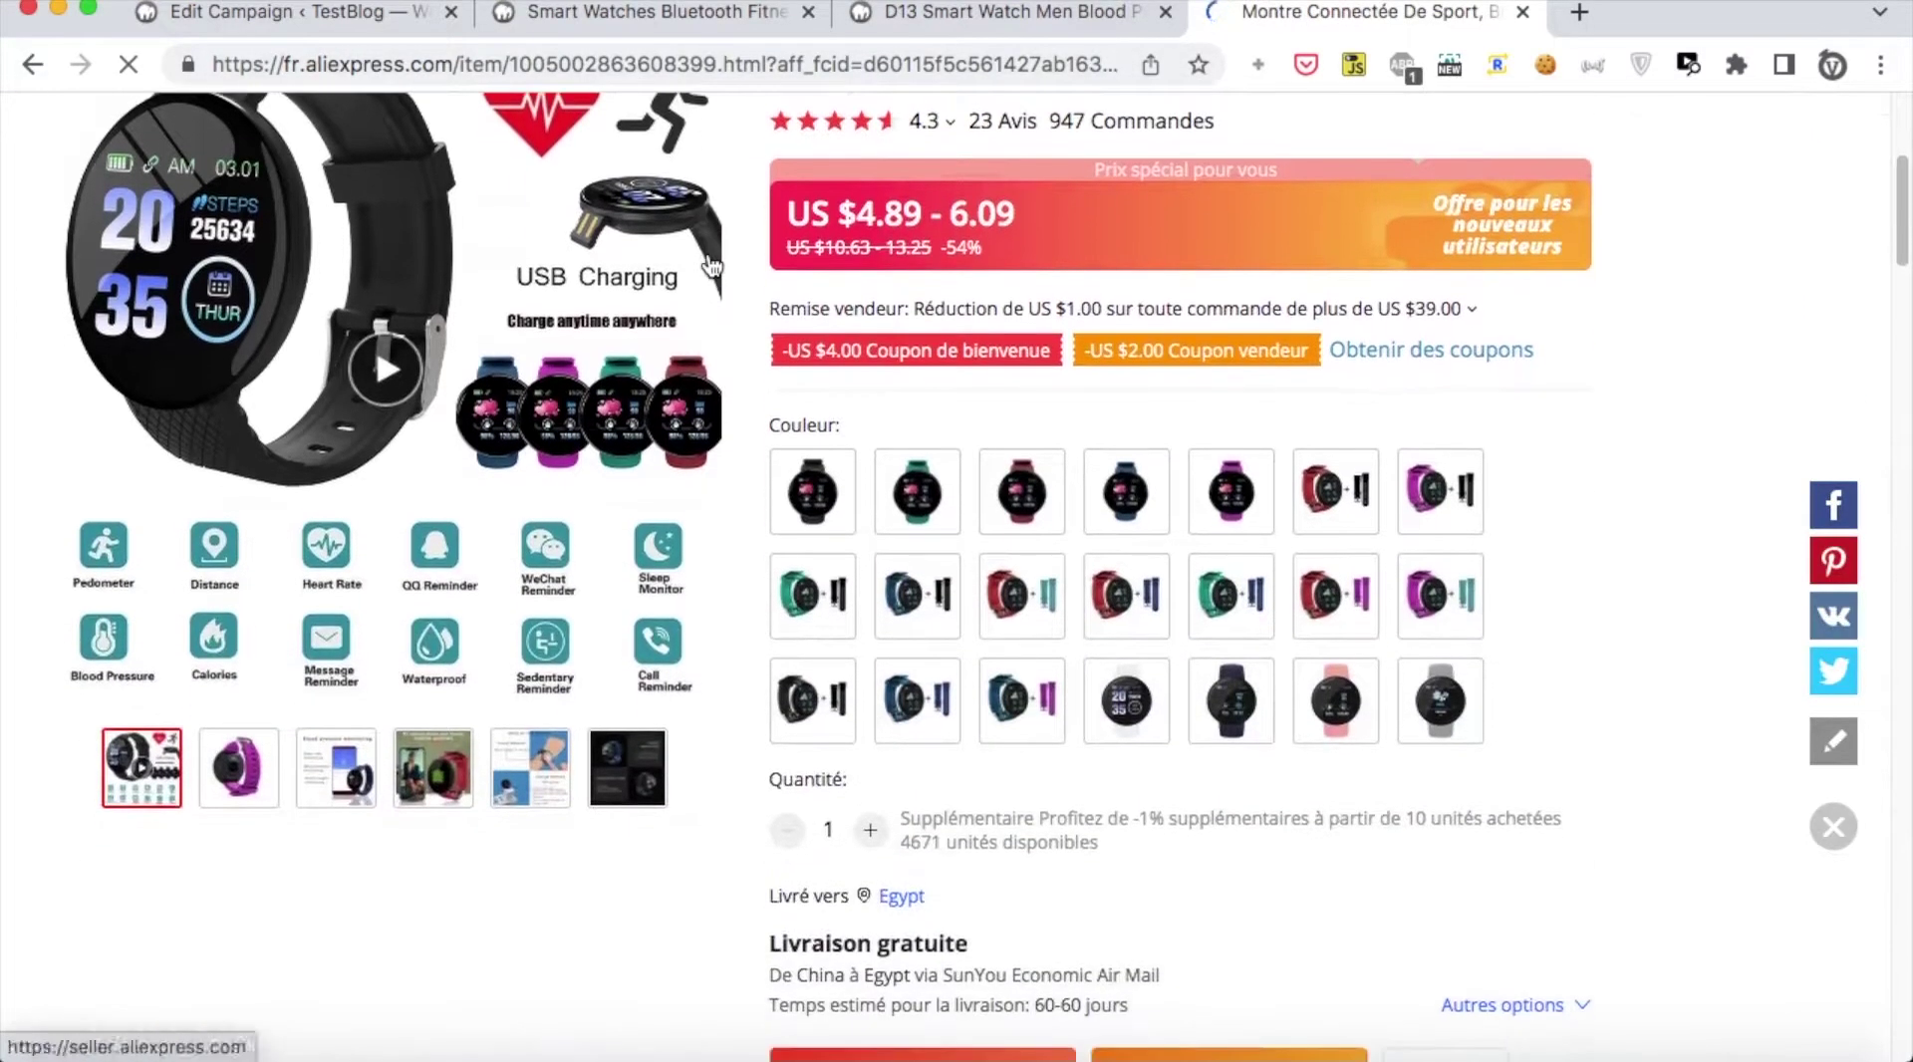
scroll(711, 264, "up", 3)
left_click(1521, 12)
scroll(1222, 291, "up", 20)
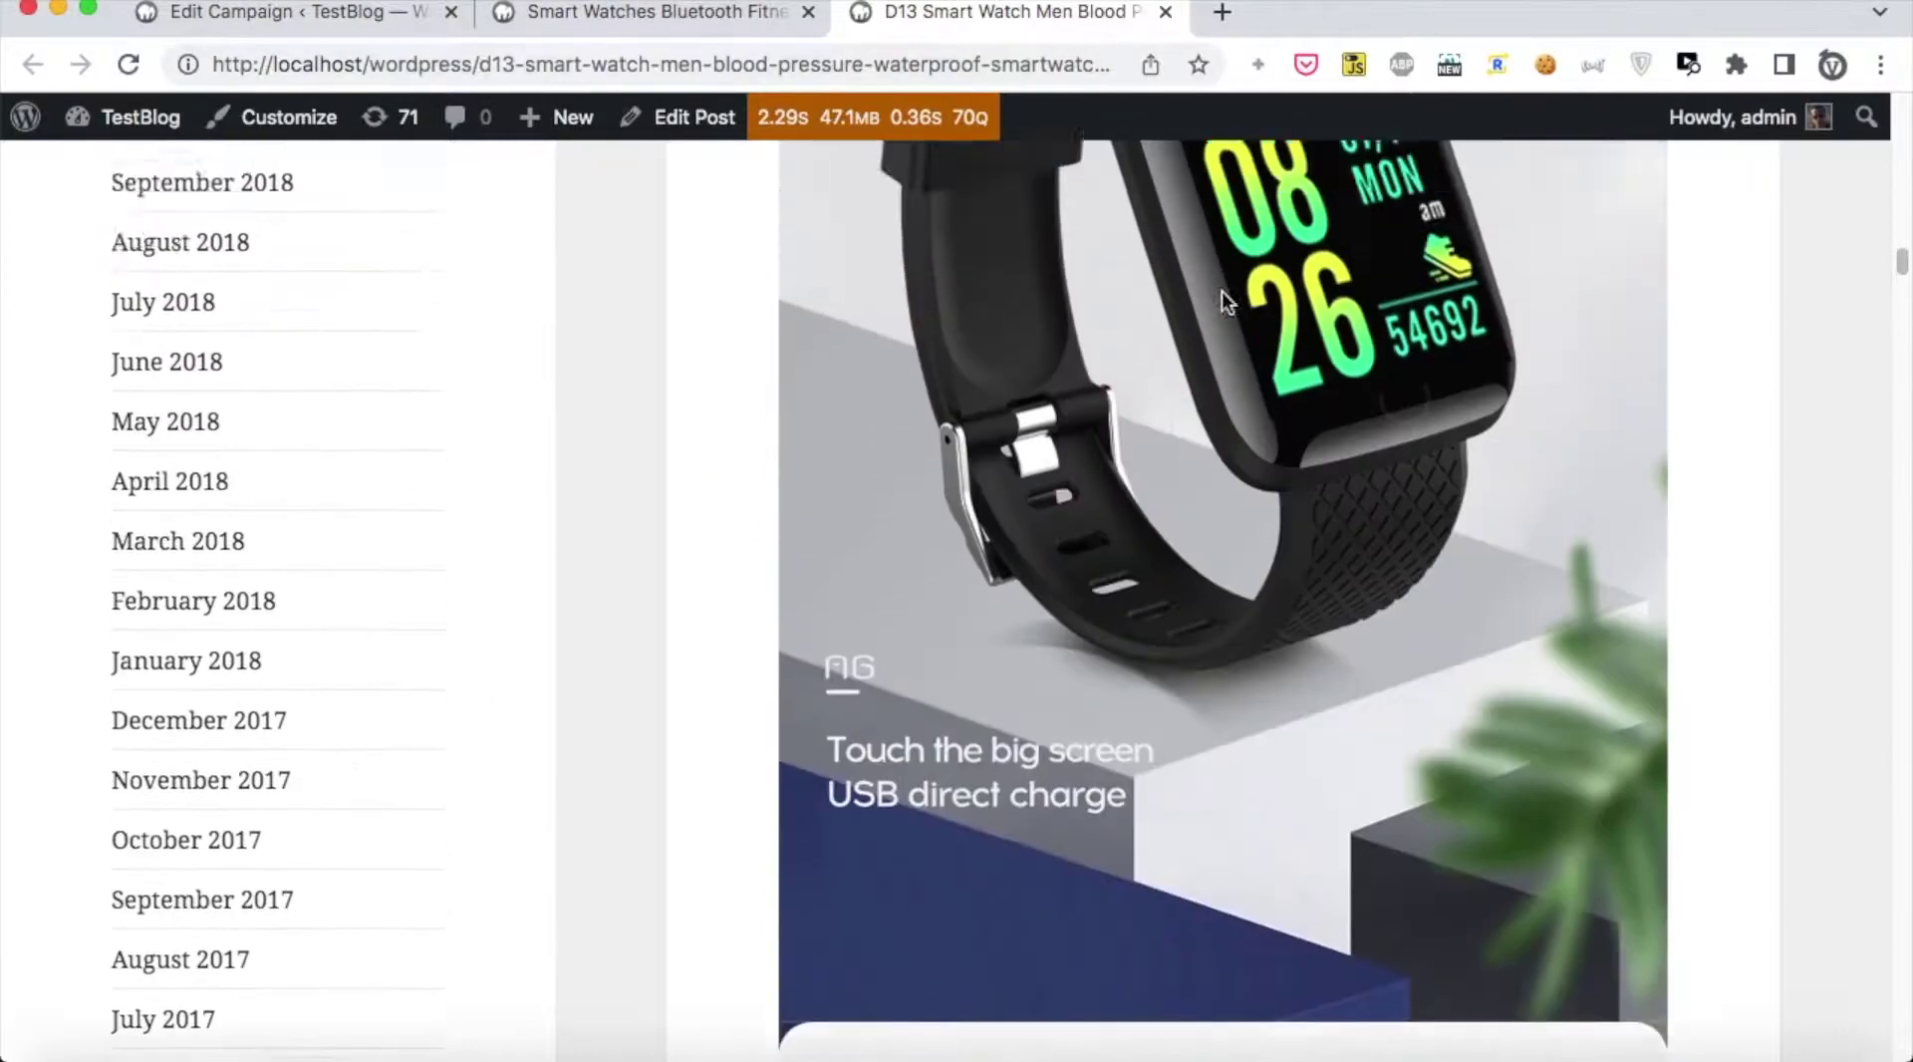
scroll(1222, 291, "up", 20)
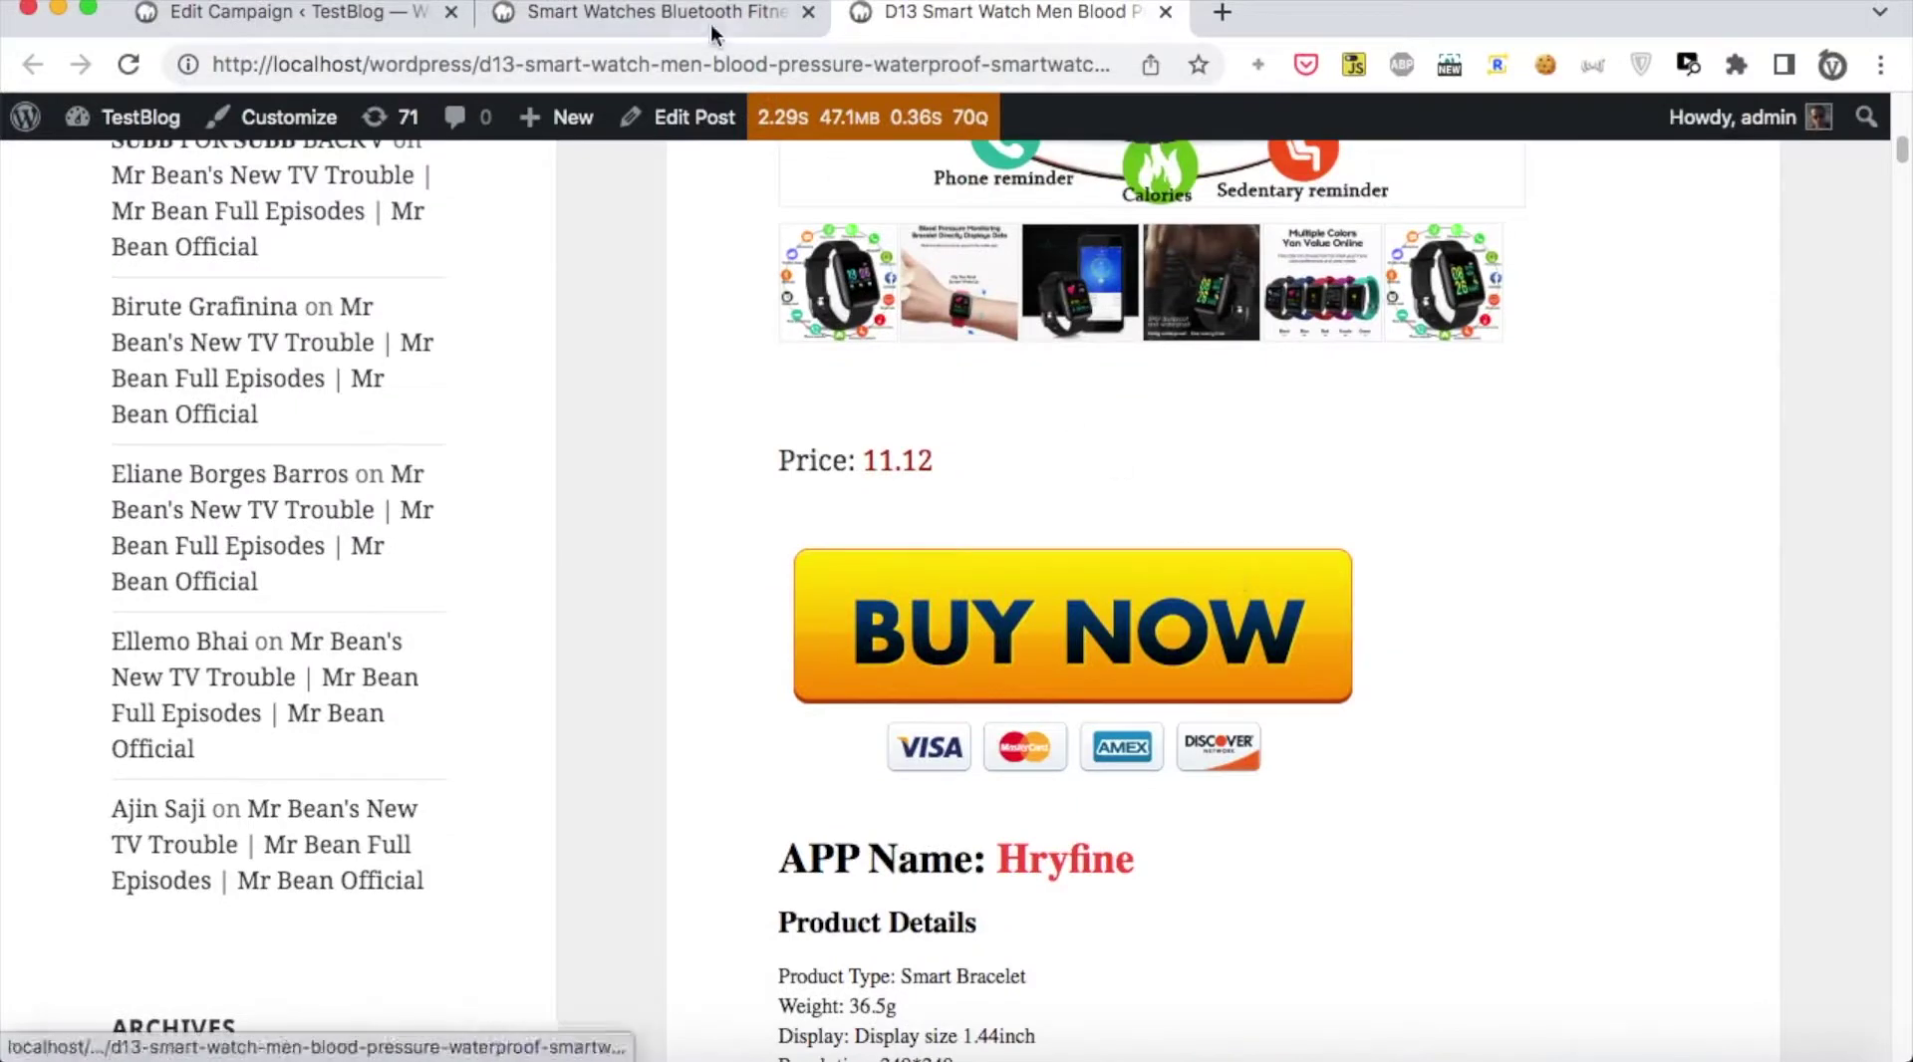
left_click(709, 18)
left_click(319, 22)
left_click(1361, 649)
Scroll through the campaign settings down to the Post type, format & status options.
scroll(1150, 424, "down", 10)
scroll(1150, 420, "down", 15)
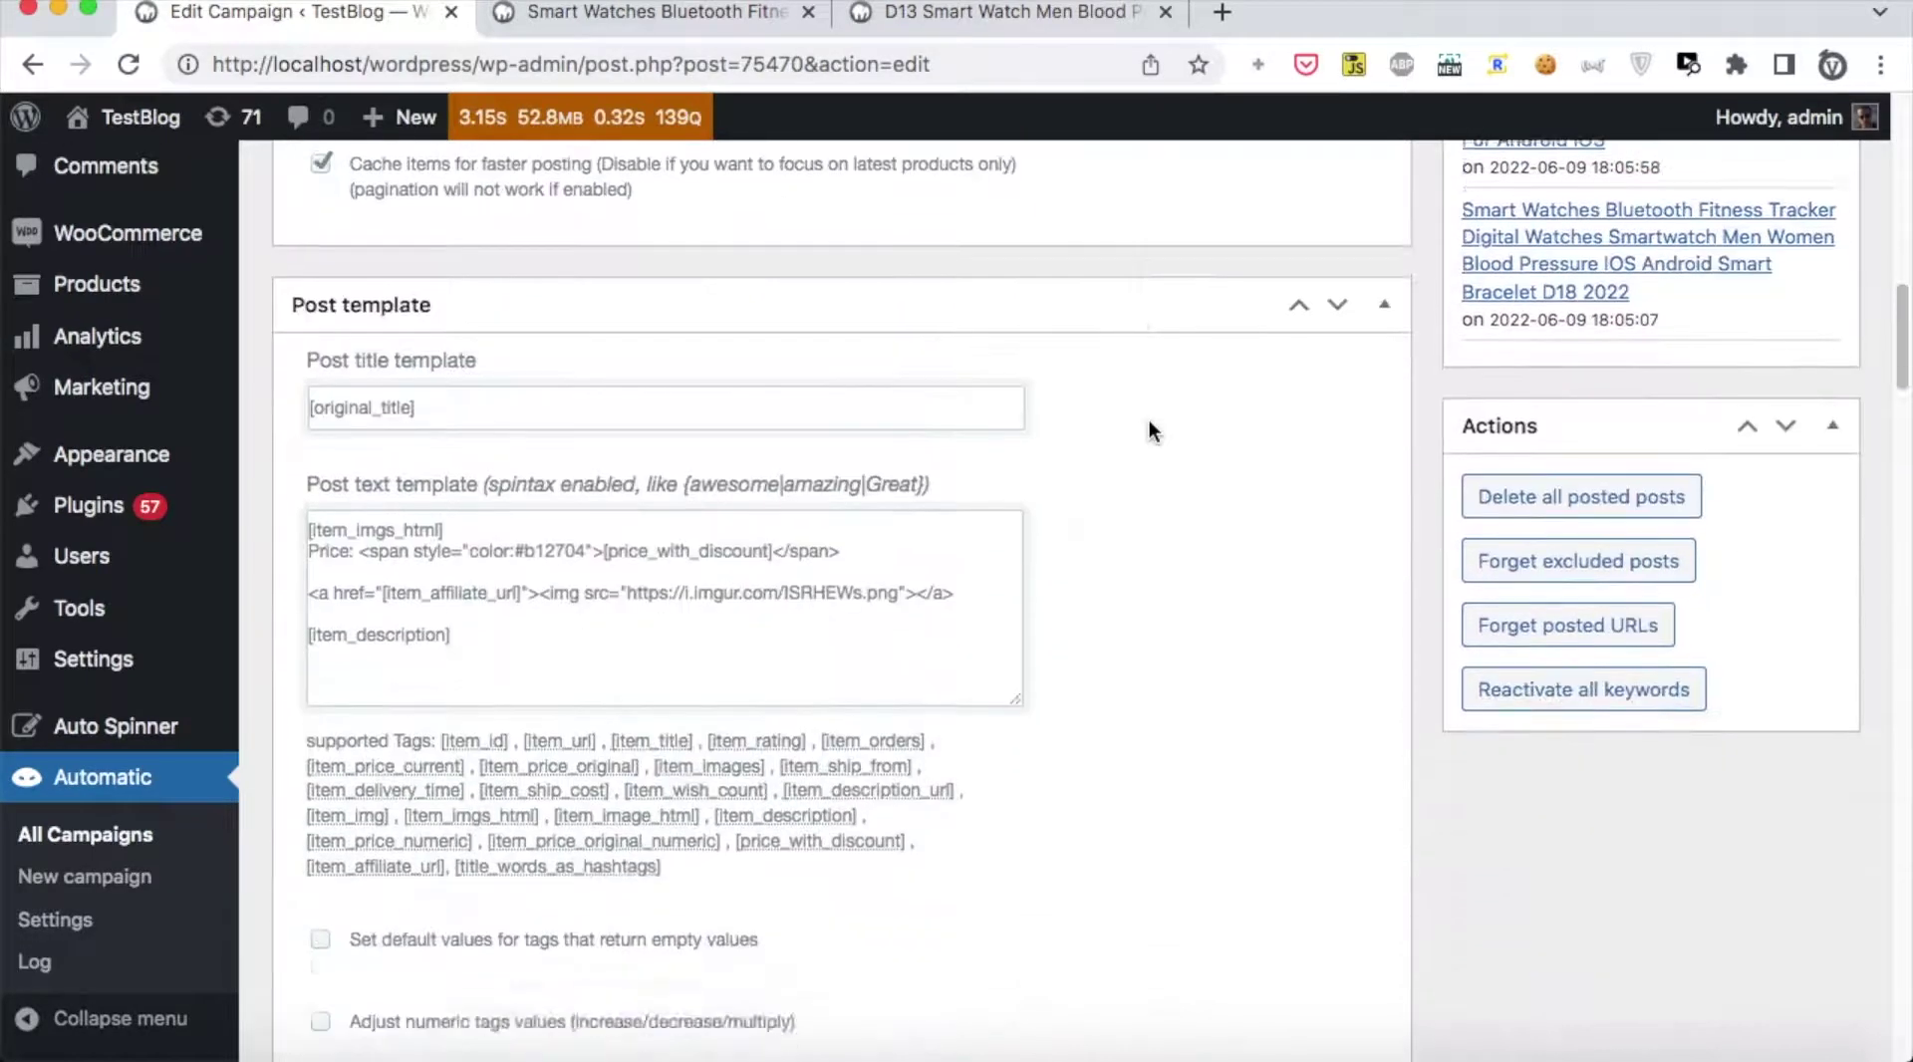
scroll(1149, 430, "down", 15)
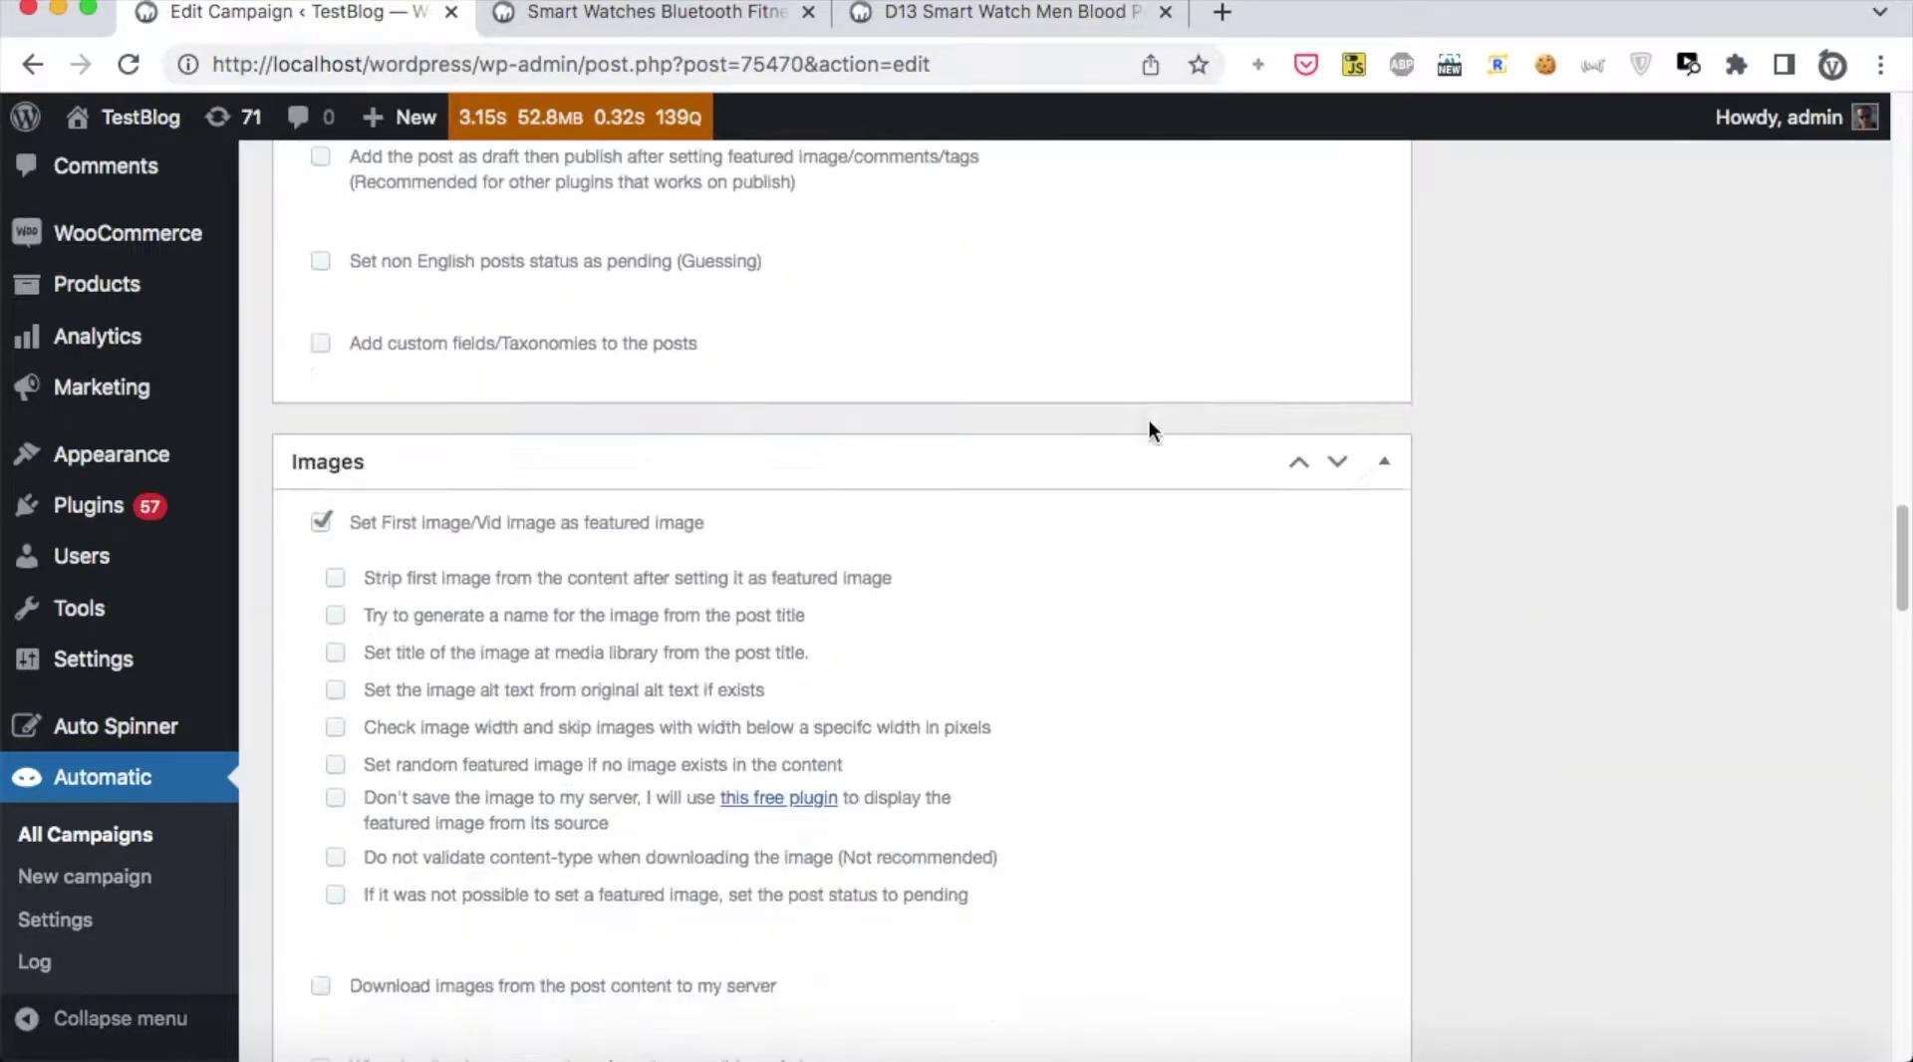
scroll(1150, 422, "down", 15)
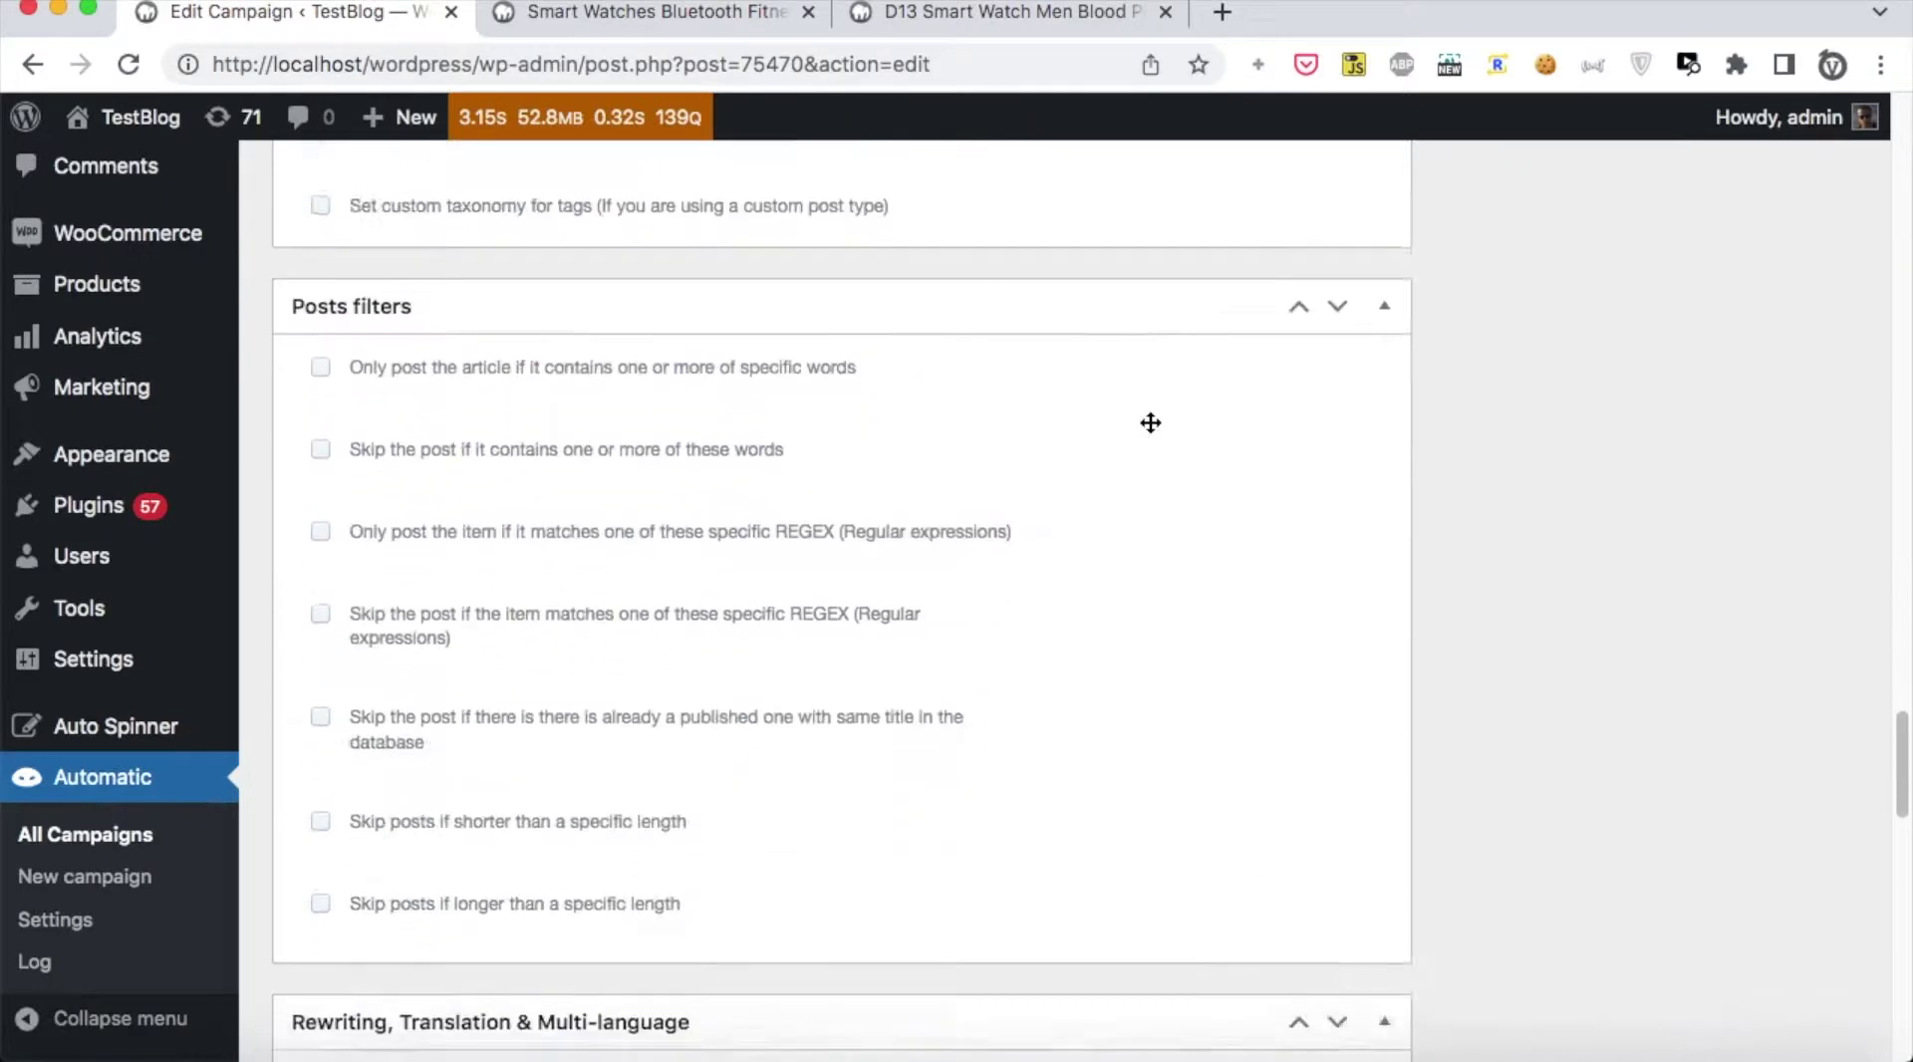
scroll(1149, 422, "down", 15)
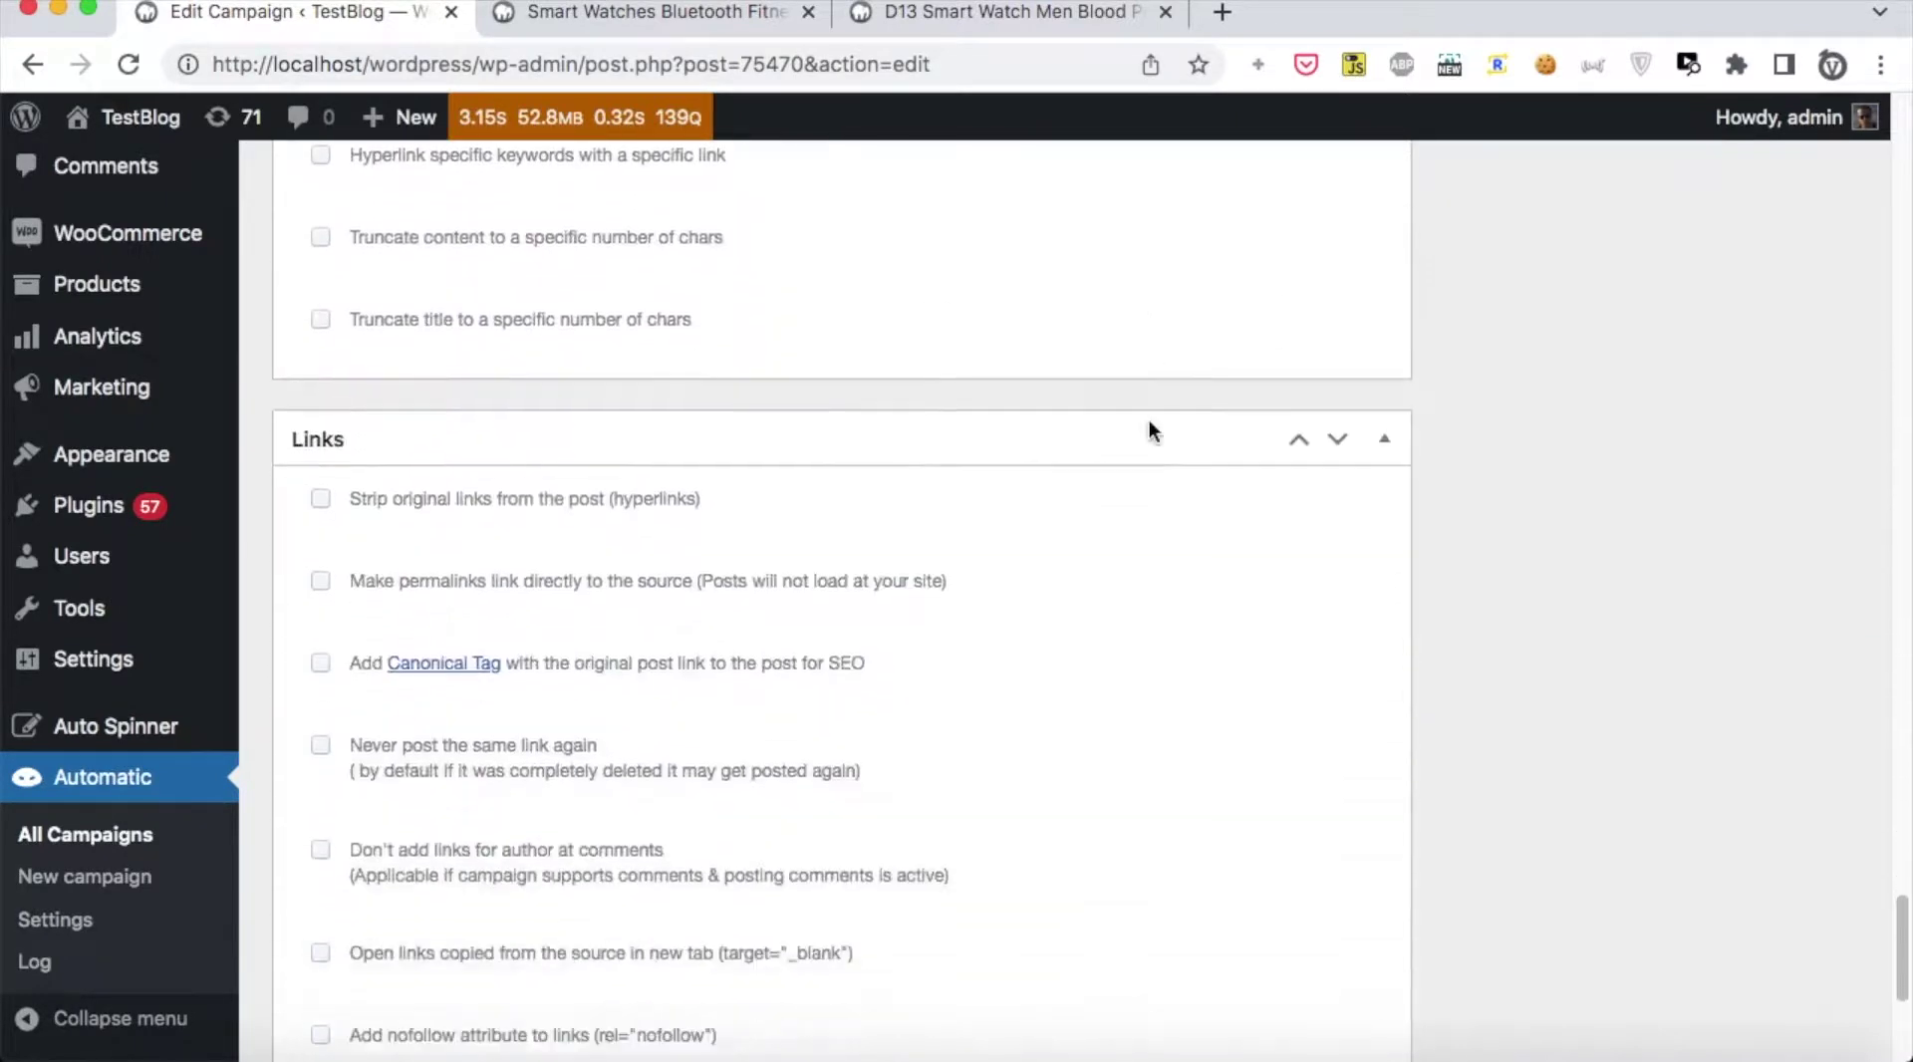
scroll(1149, 430, "up", 20)
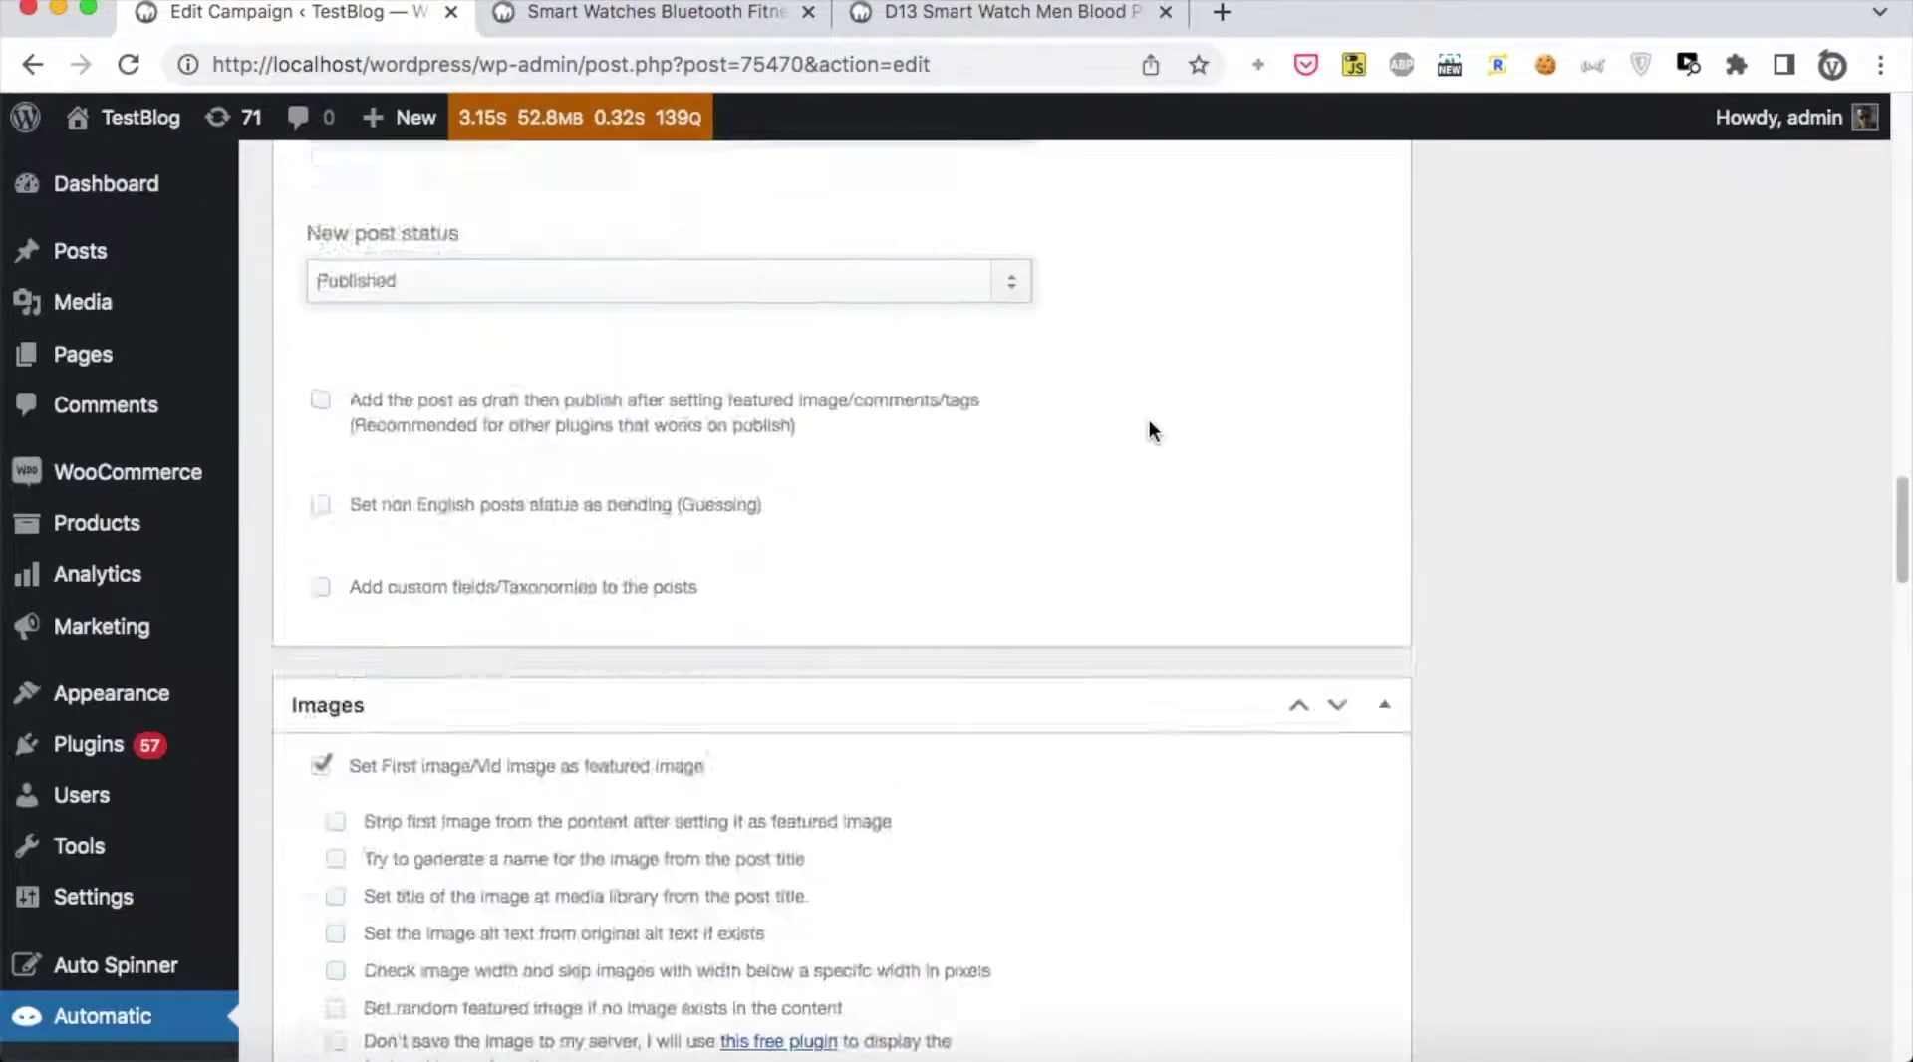
scroll(1149, 422, "down", 5)
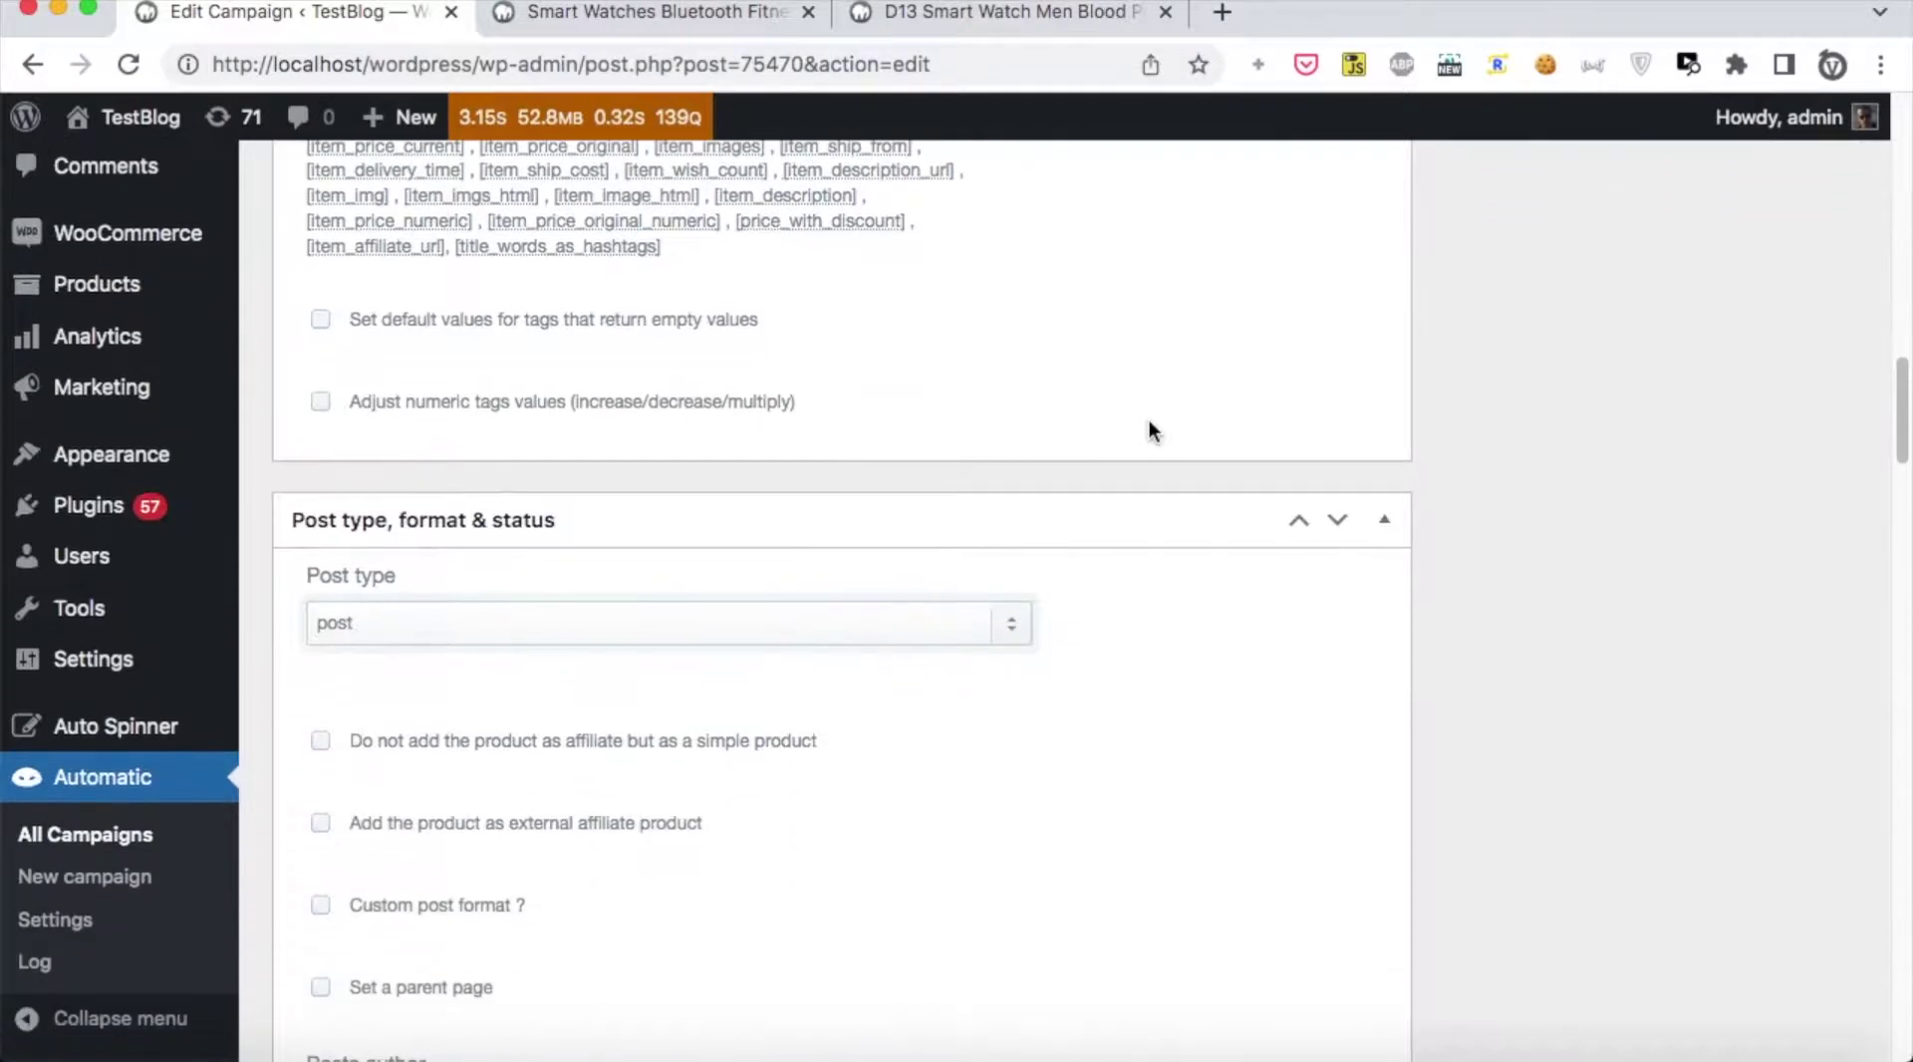
Switch the smart watch campaign's post type to 'product', update it, and run it.
left_click(468, 625)
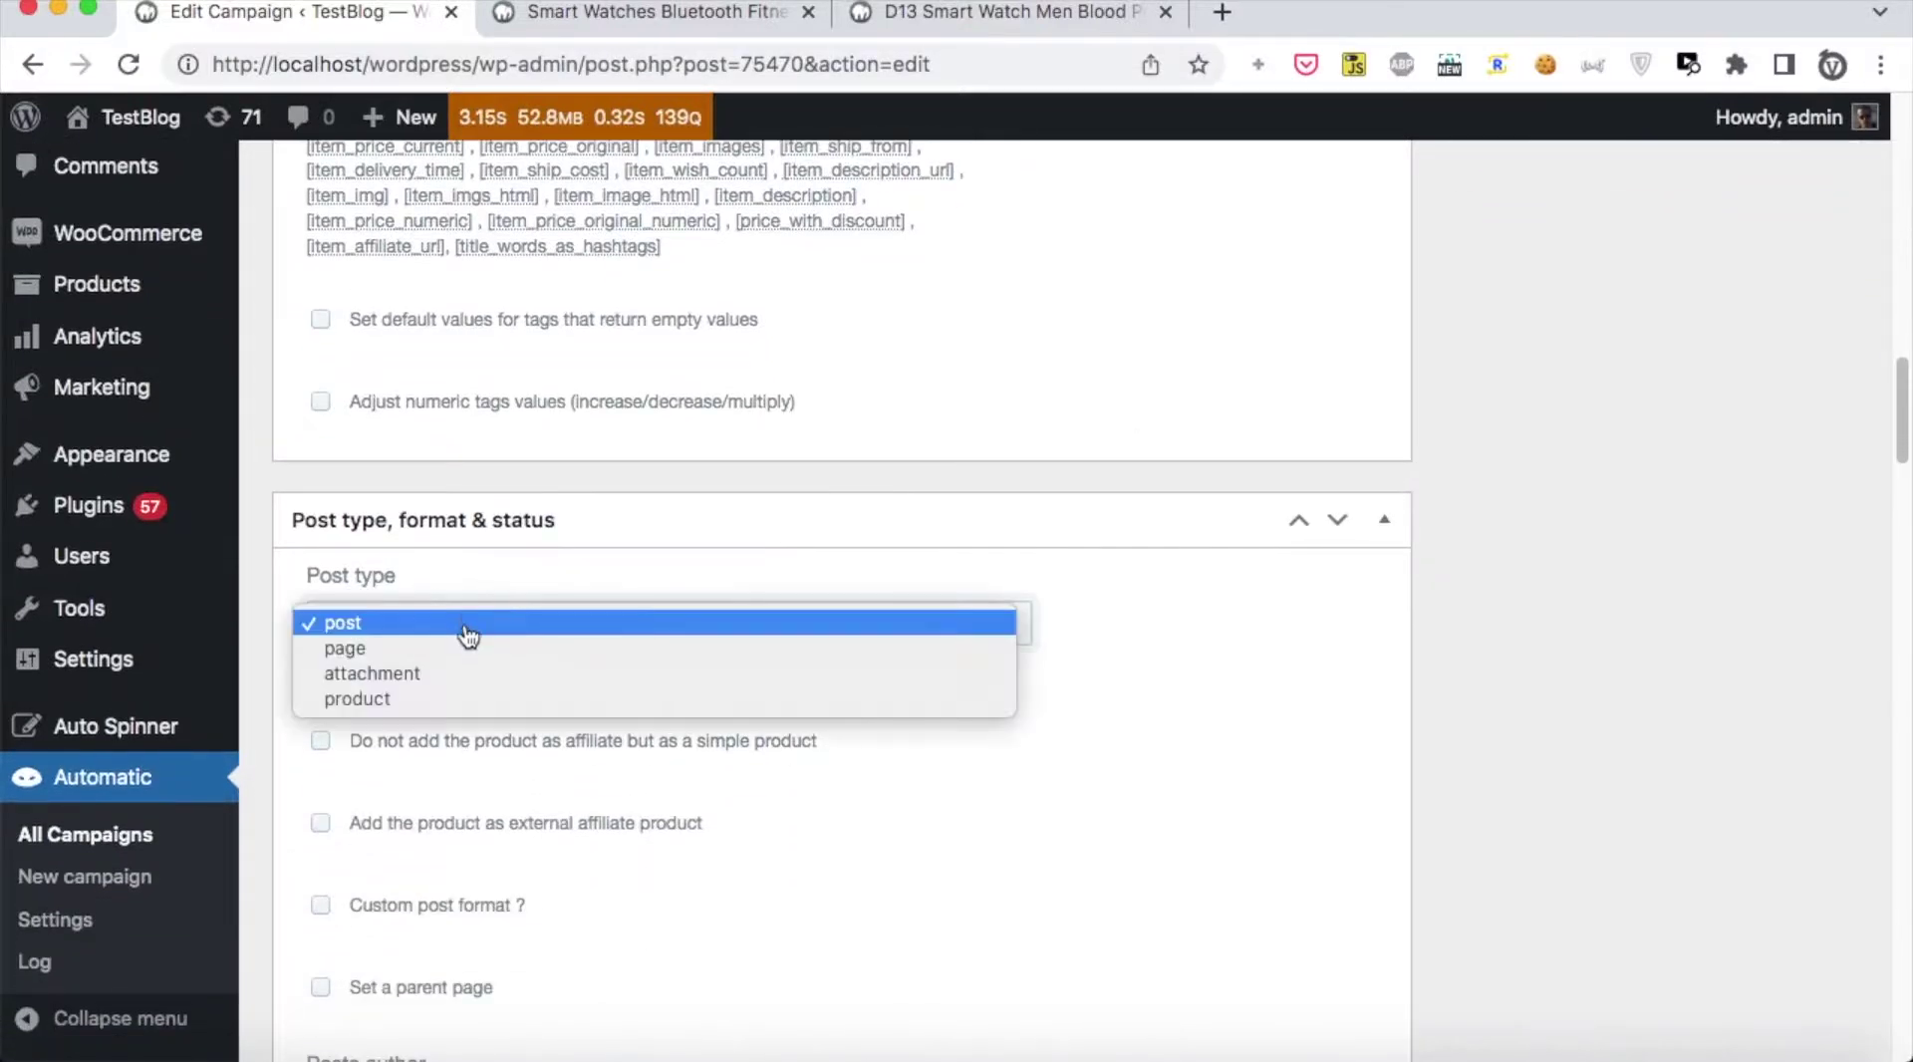
left_click(470, 696)
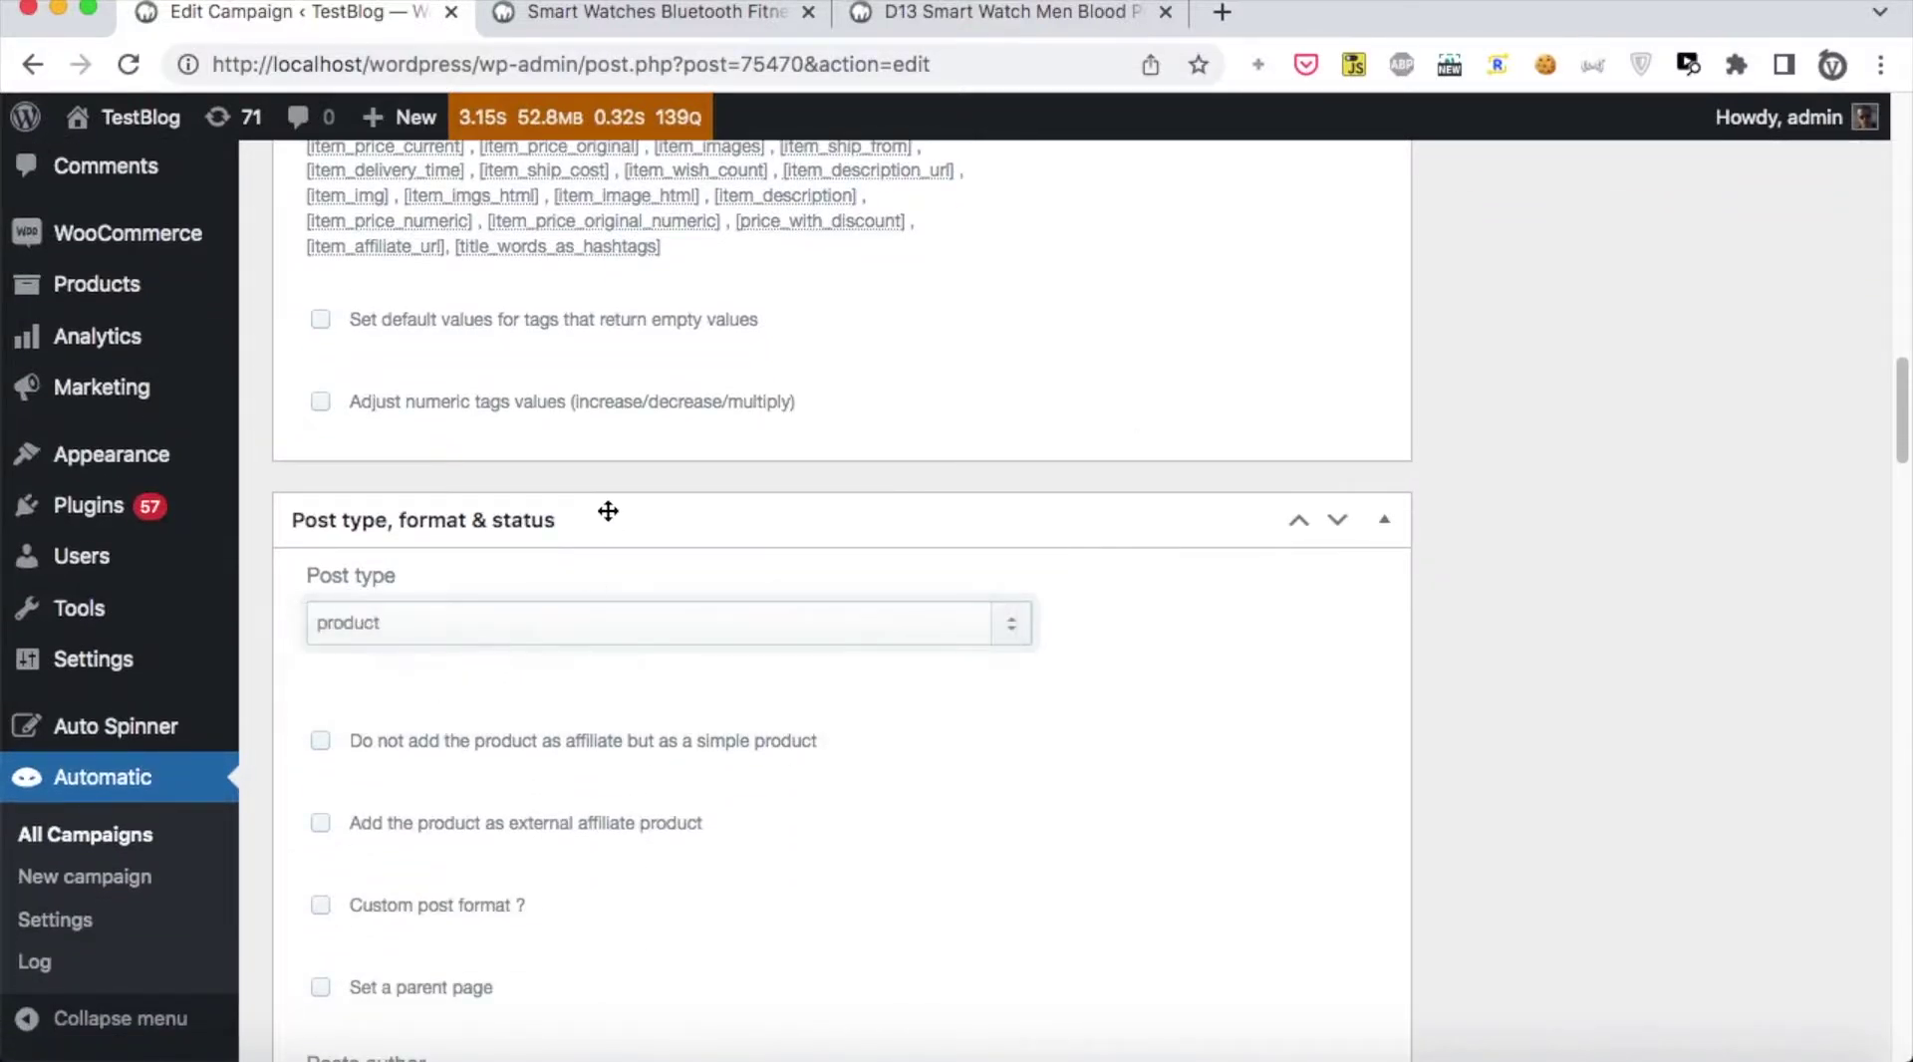
scroll(607, 511, "up", 15)
scroll(606, 508, "down", 10)
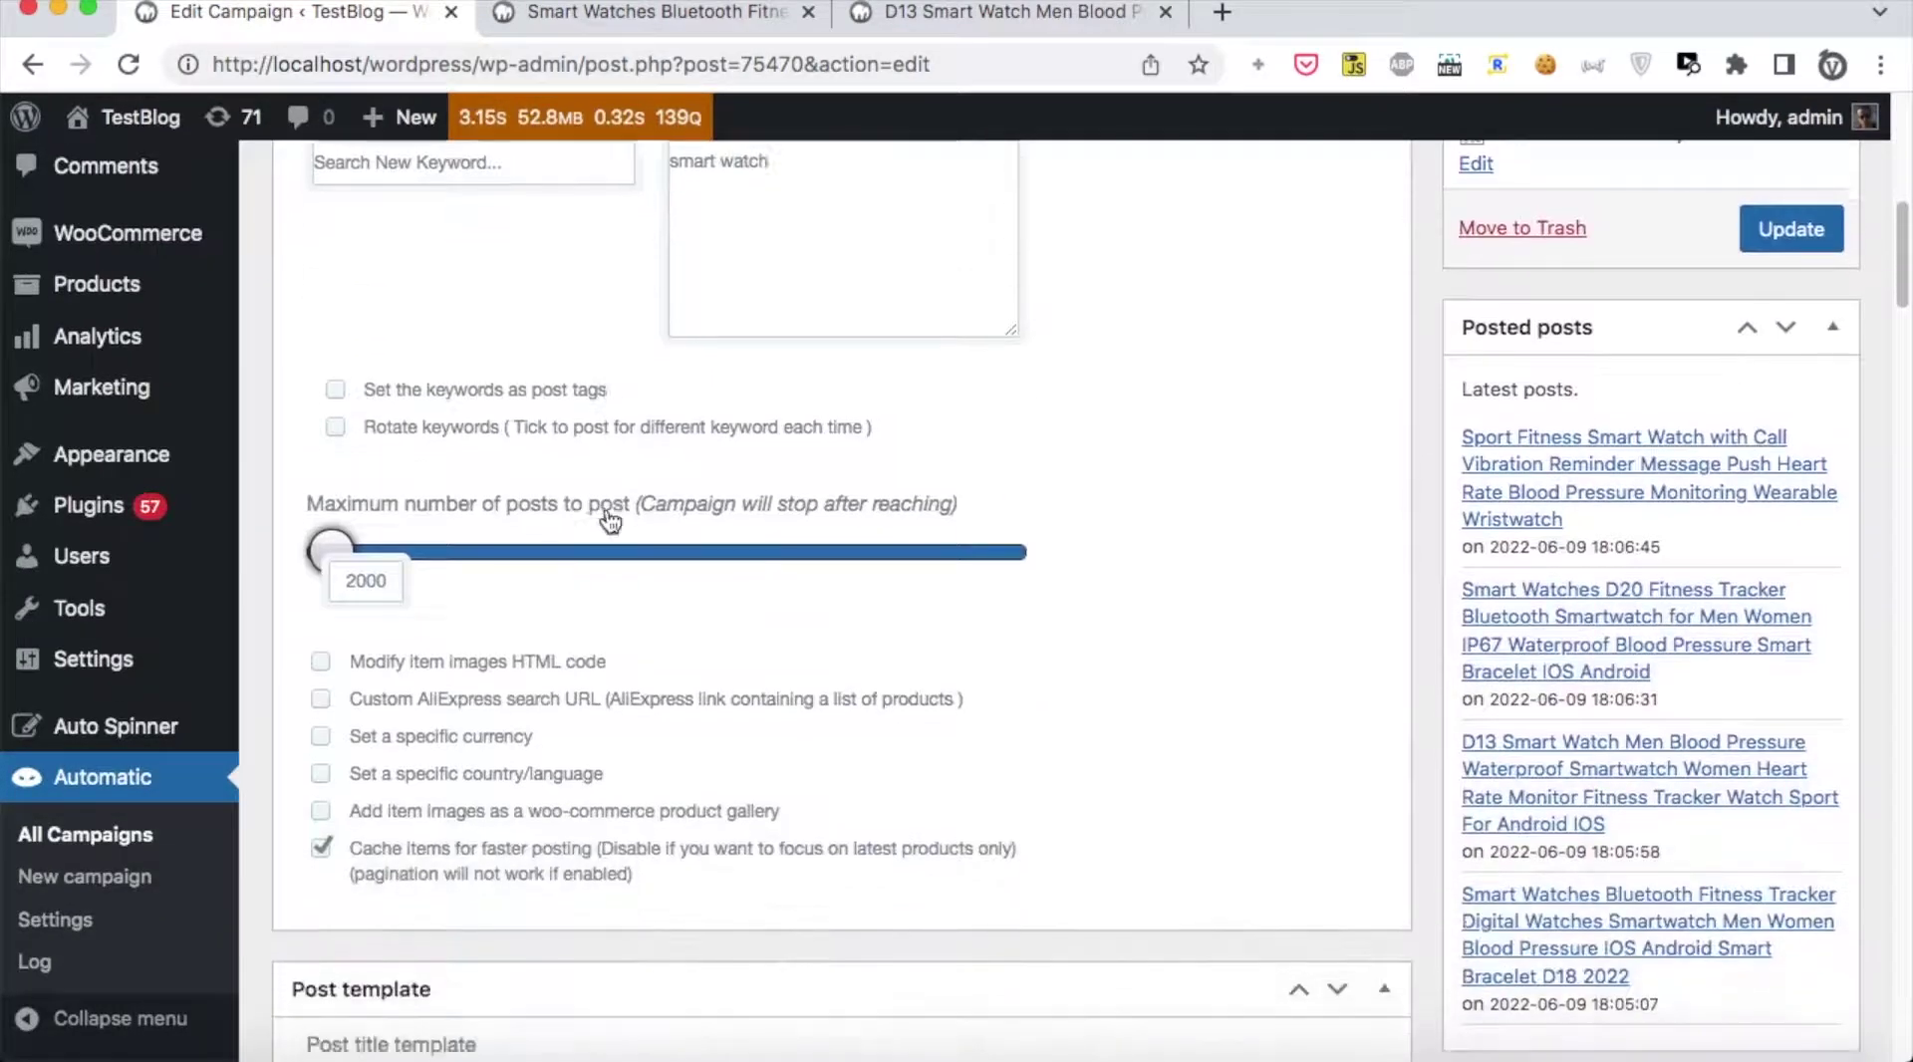
scroll(610, 519, "down", 1)
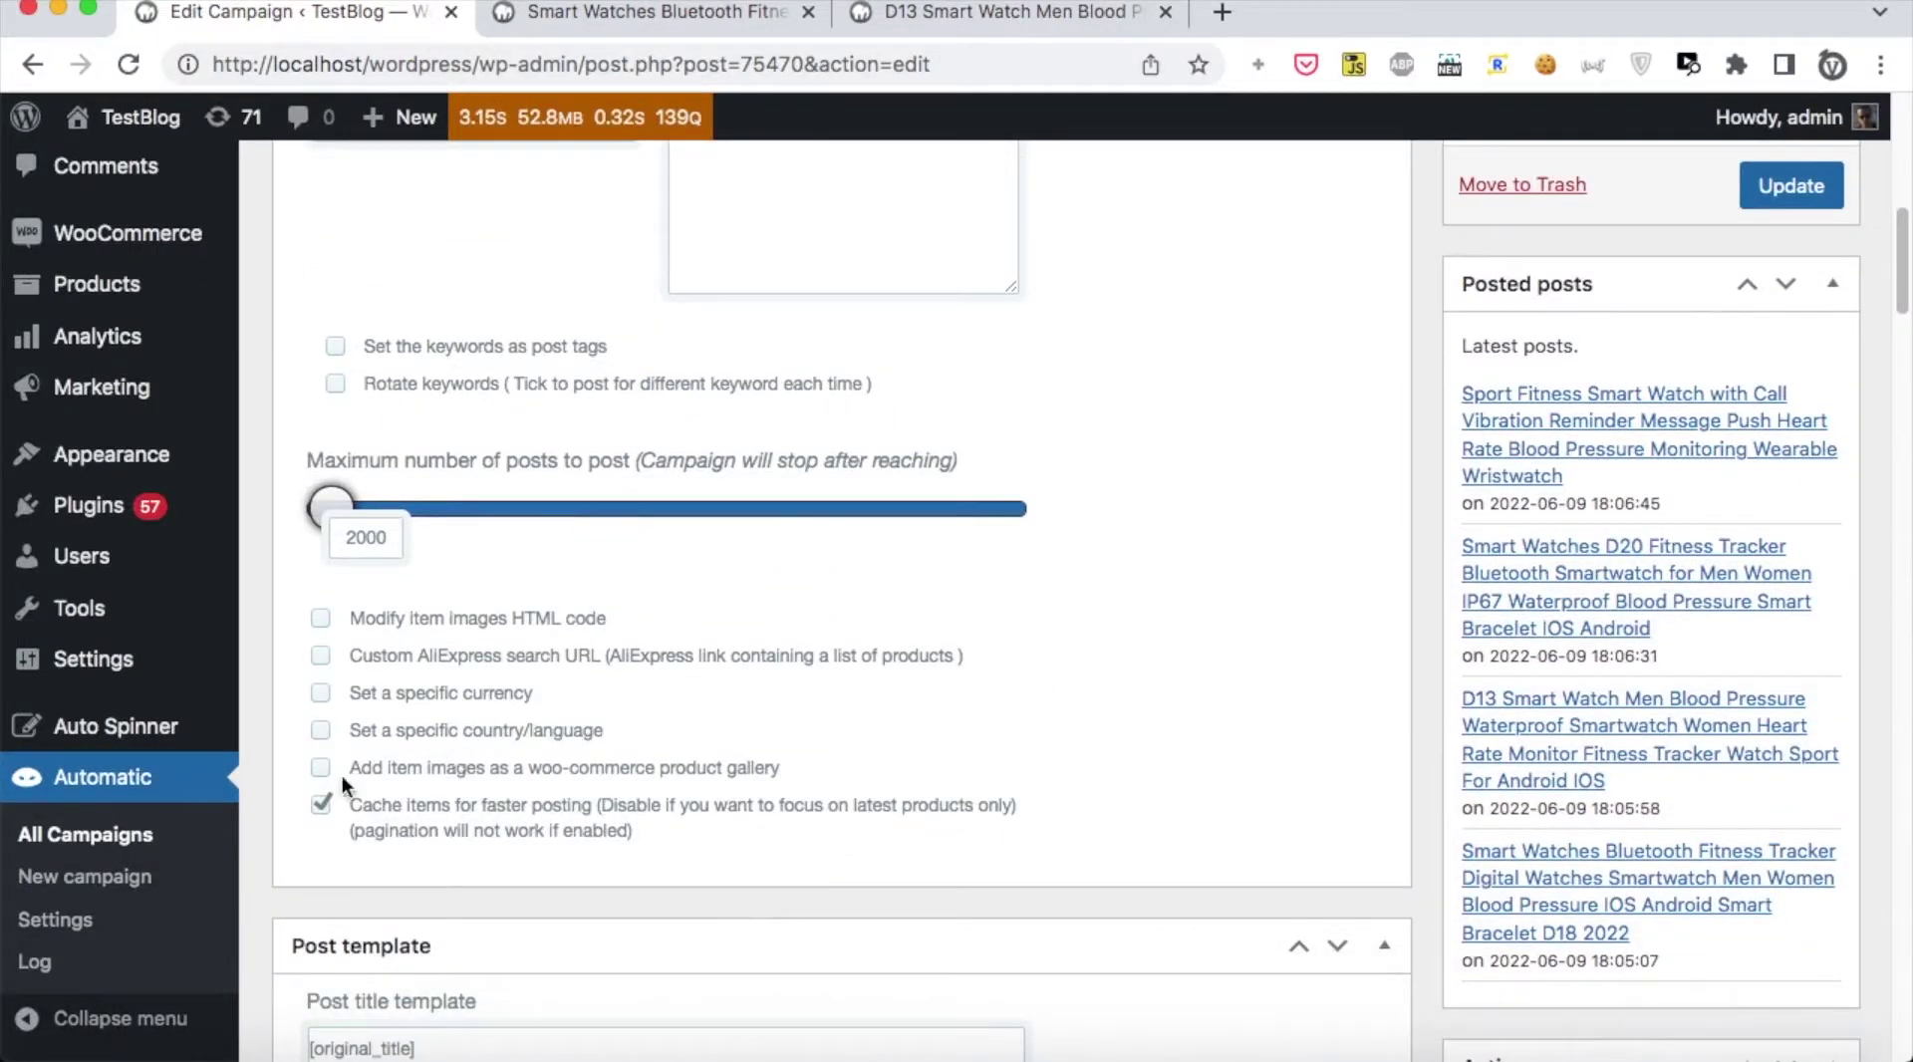
left_click(1785, 196)
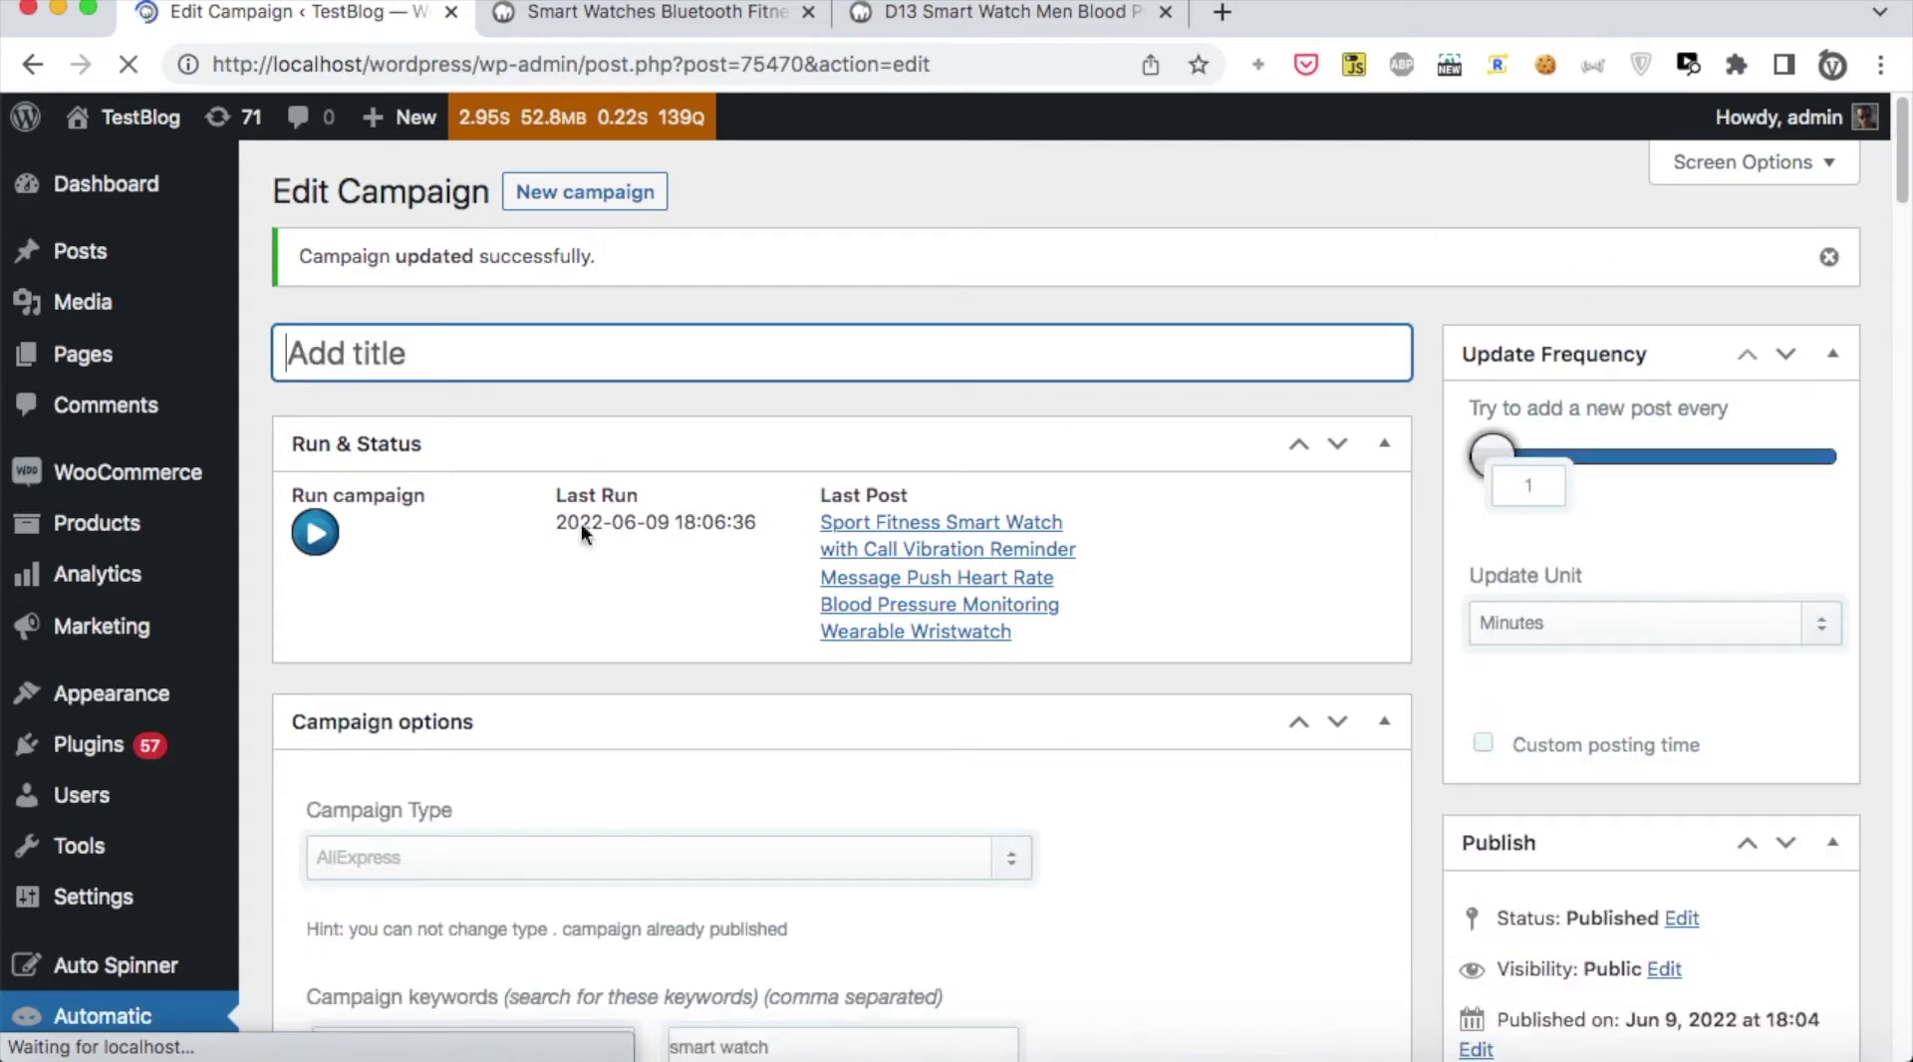
left_click(329, 535)
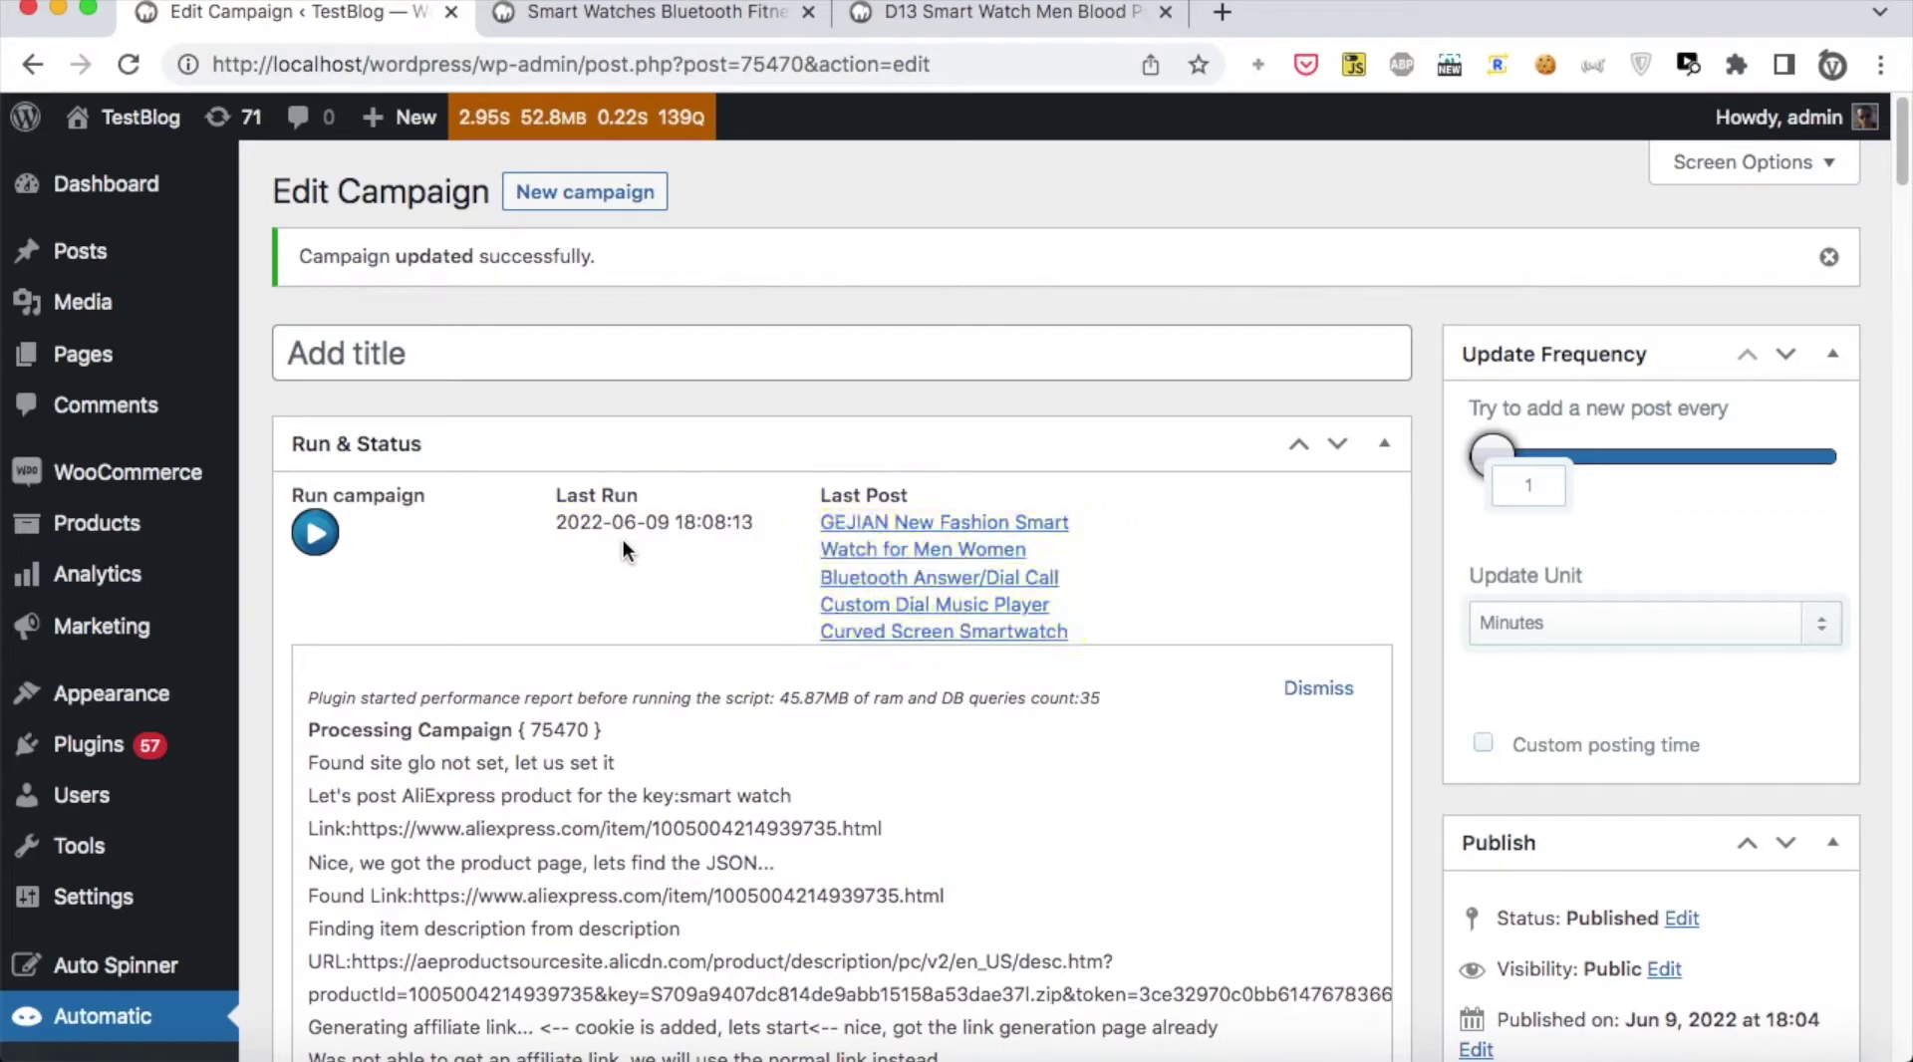
Open the newly posted GEJIAN smart watch product from the Last Post link in a new tab.
scroll(624, 540, "down", 2)
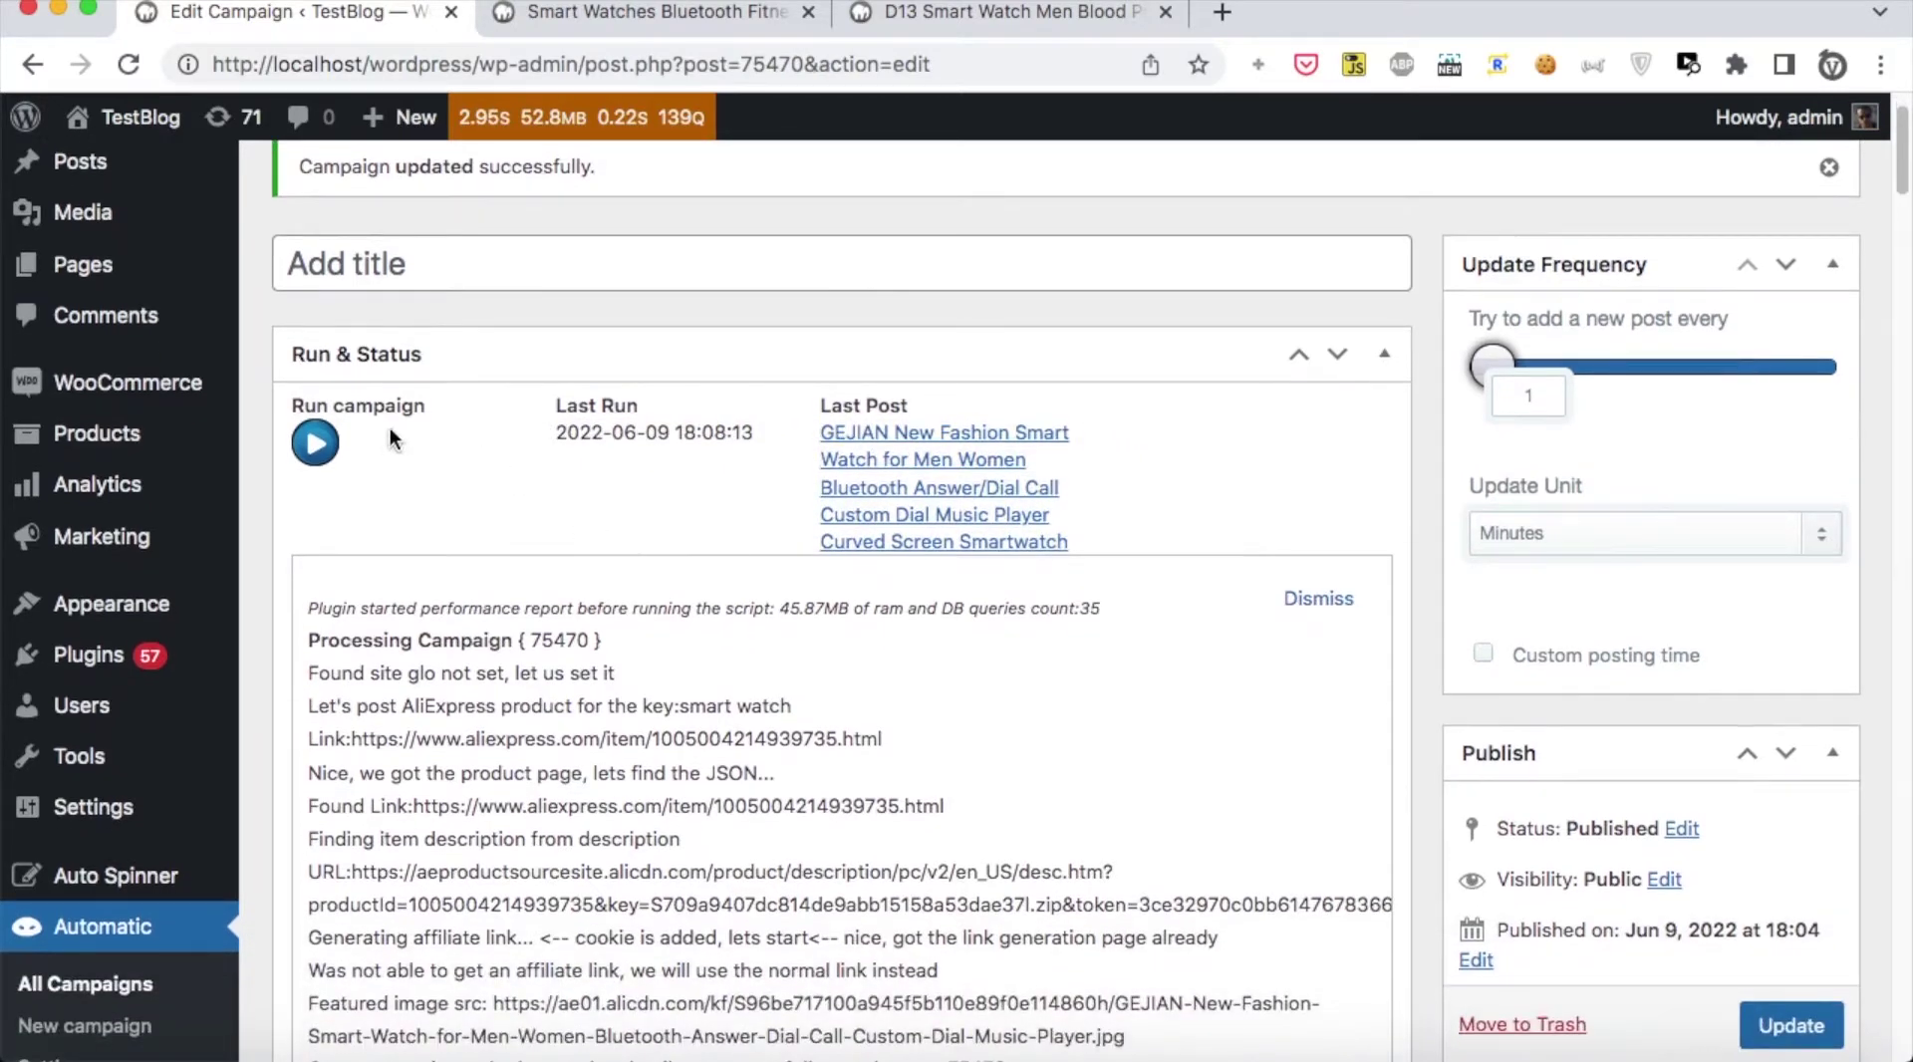
right_click(875, 468)
left_click(956, 482)
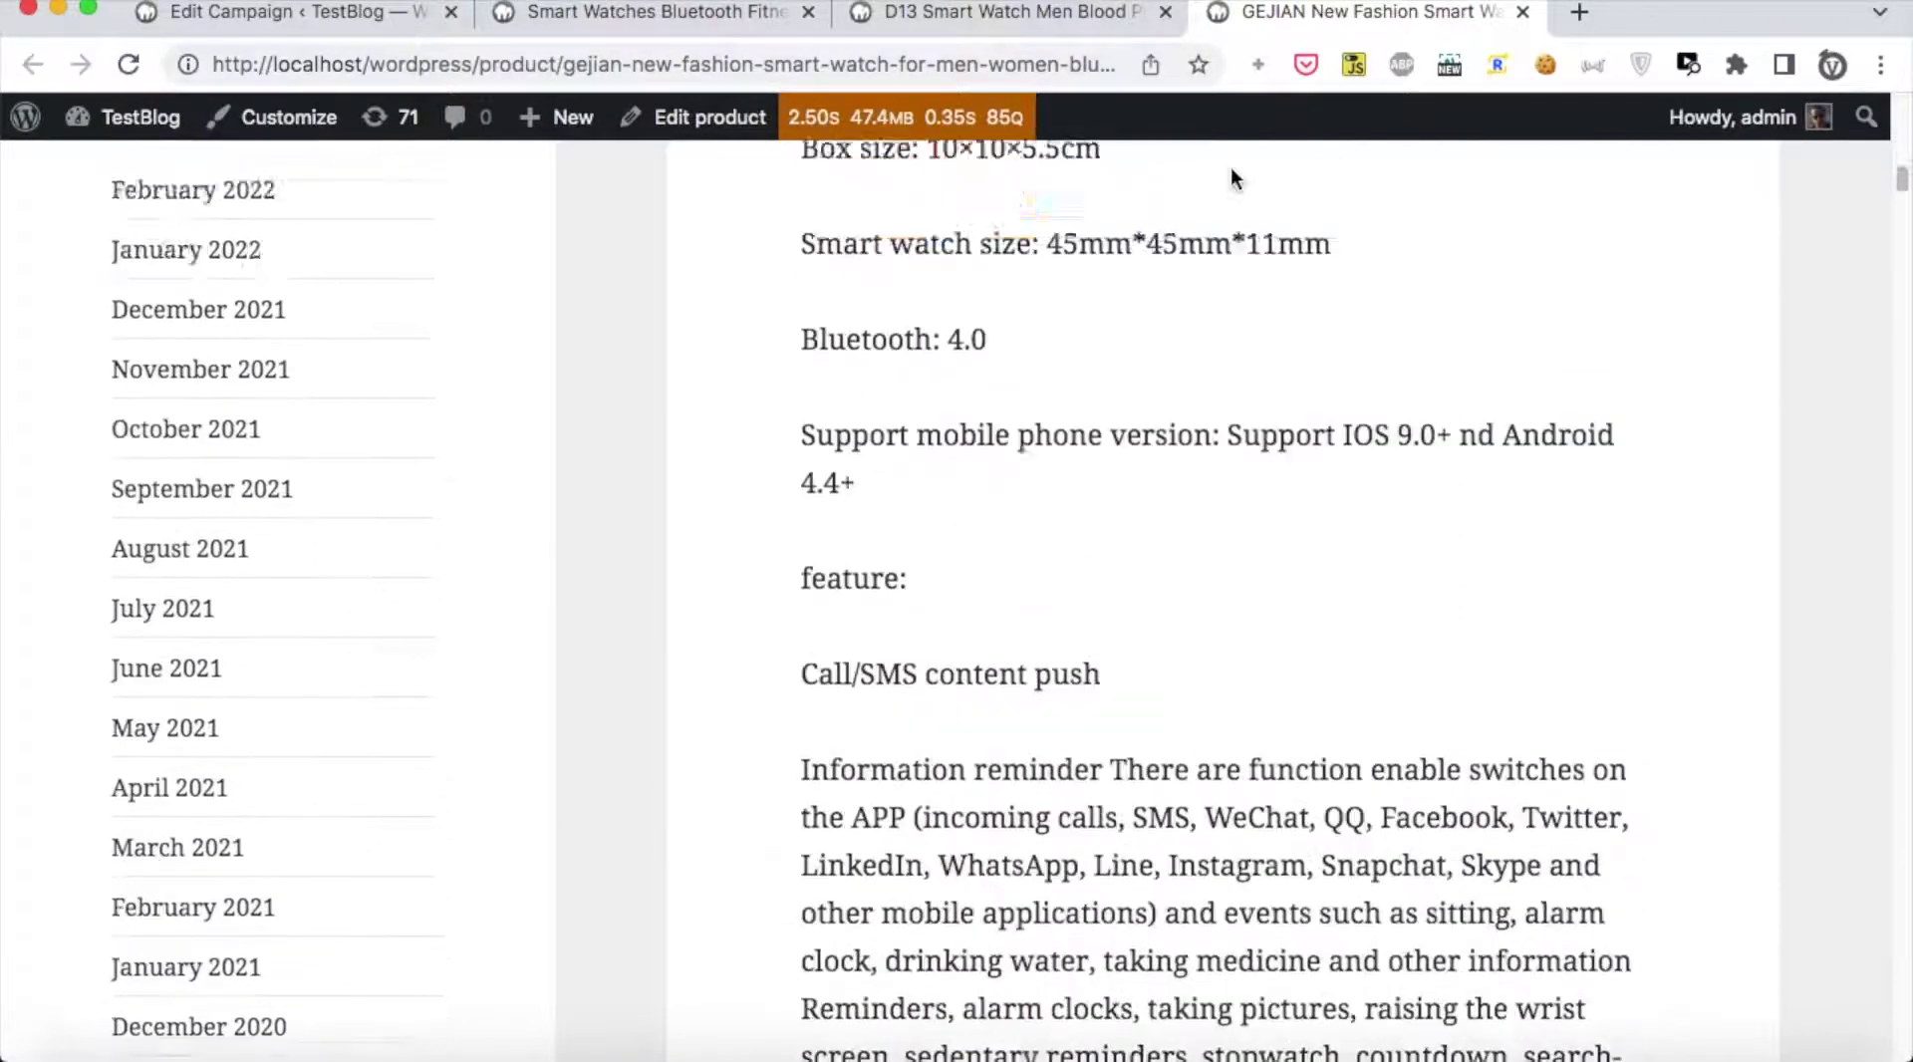
scroll(1231, 177, "up", 20)
scroll(1231, 169, "up", 3)
left_click(1054, 642)
left_click(1137, 650)
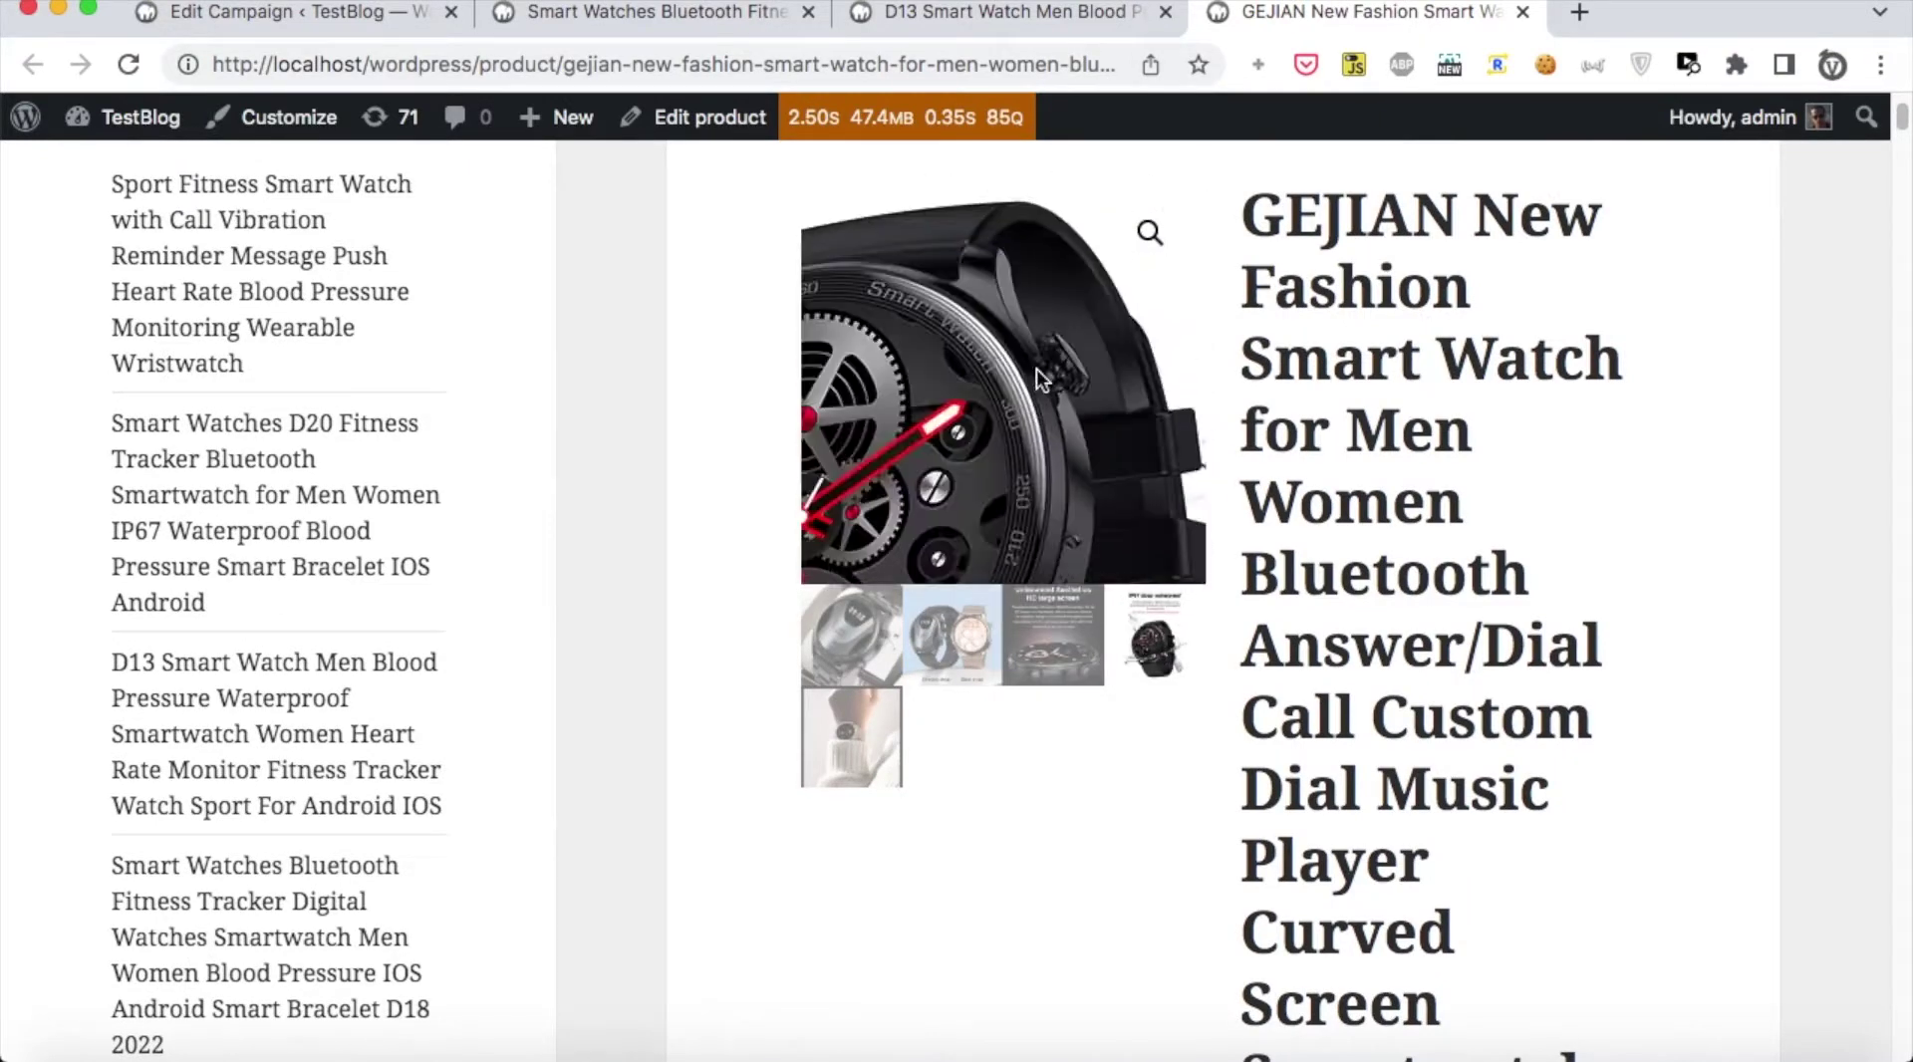
scroll(1036, 369, "up", 1)
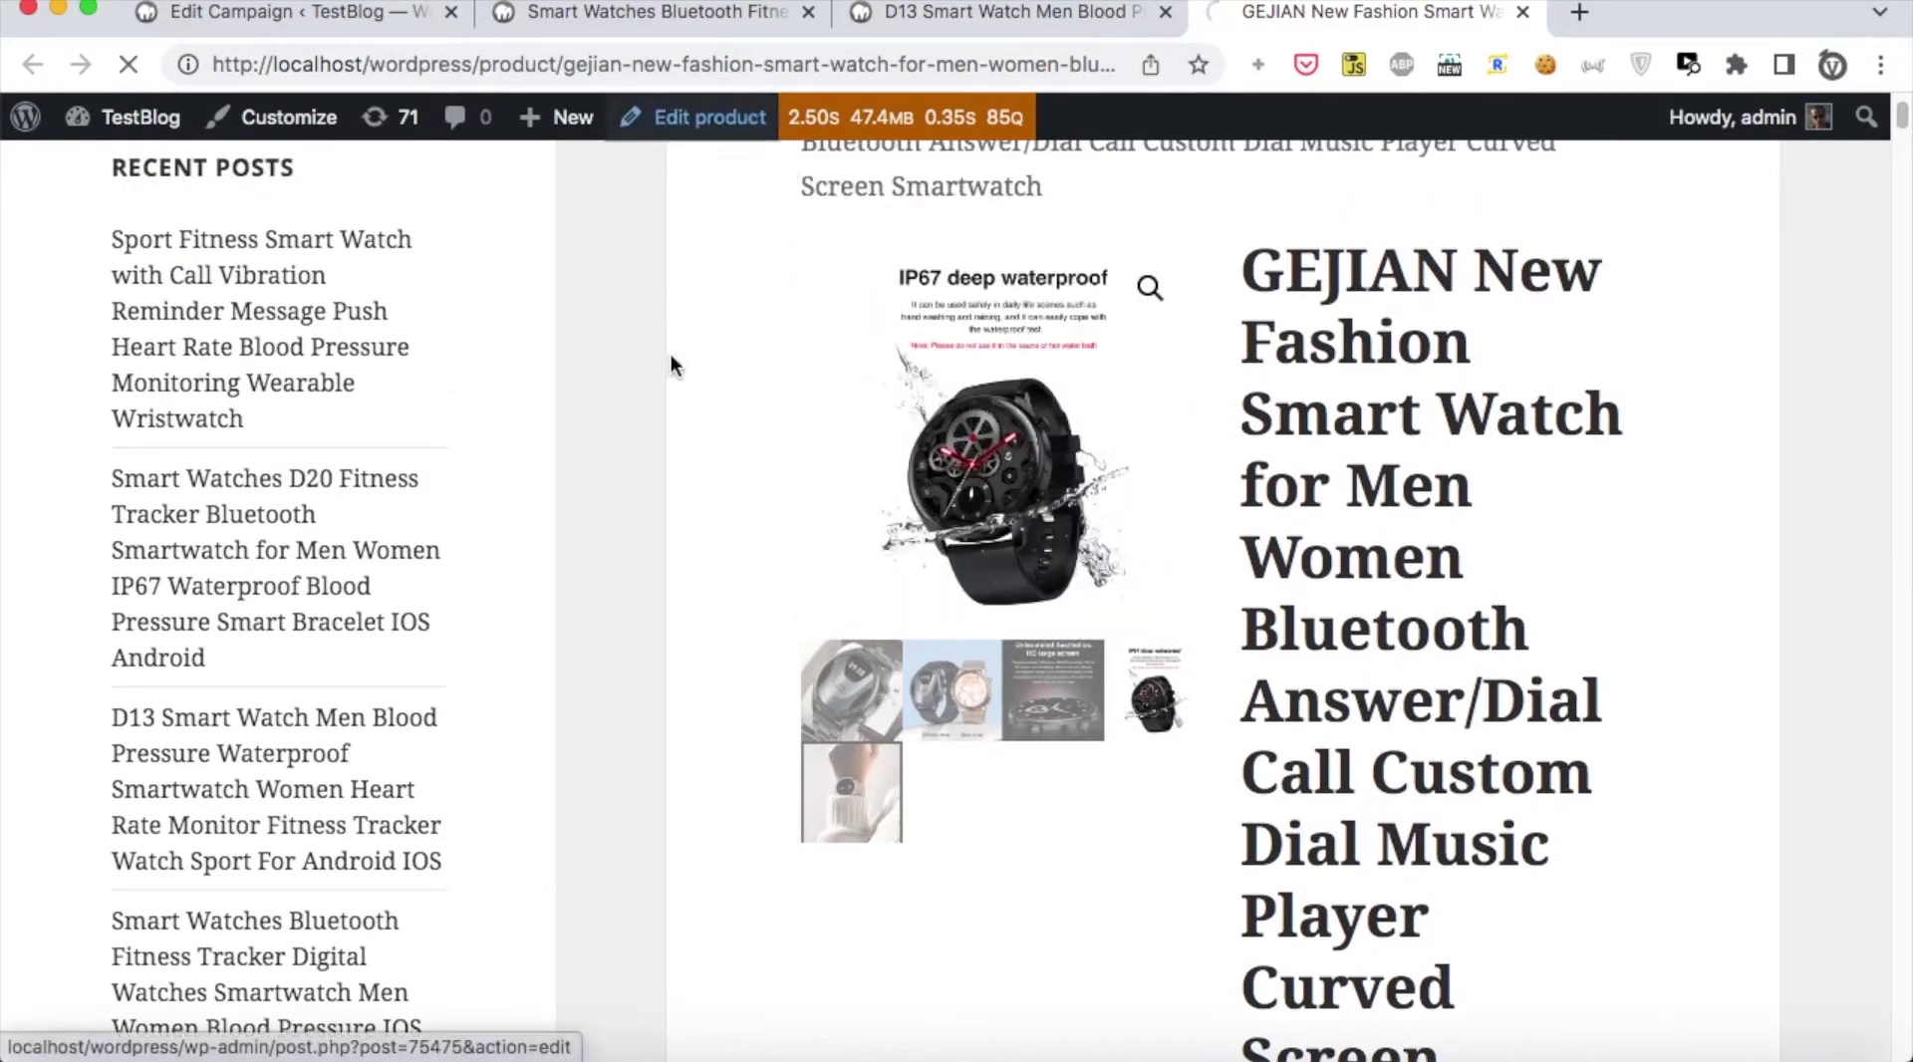
scroll(672, 356, "down", 10)
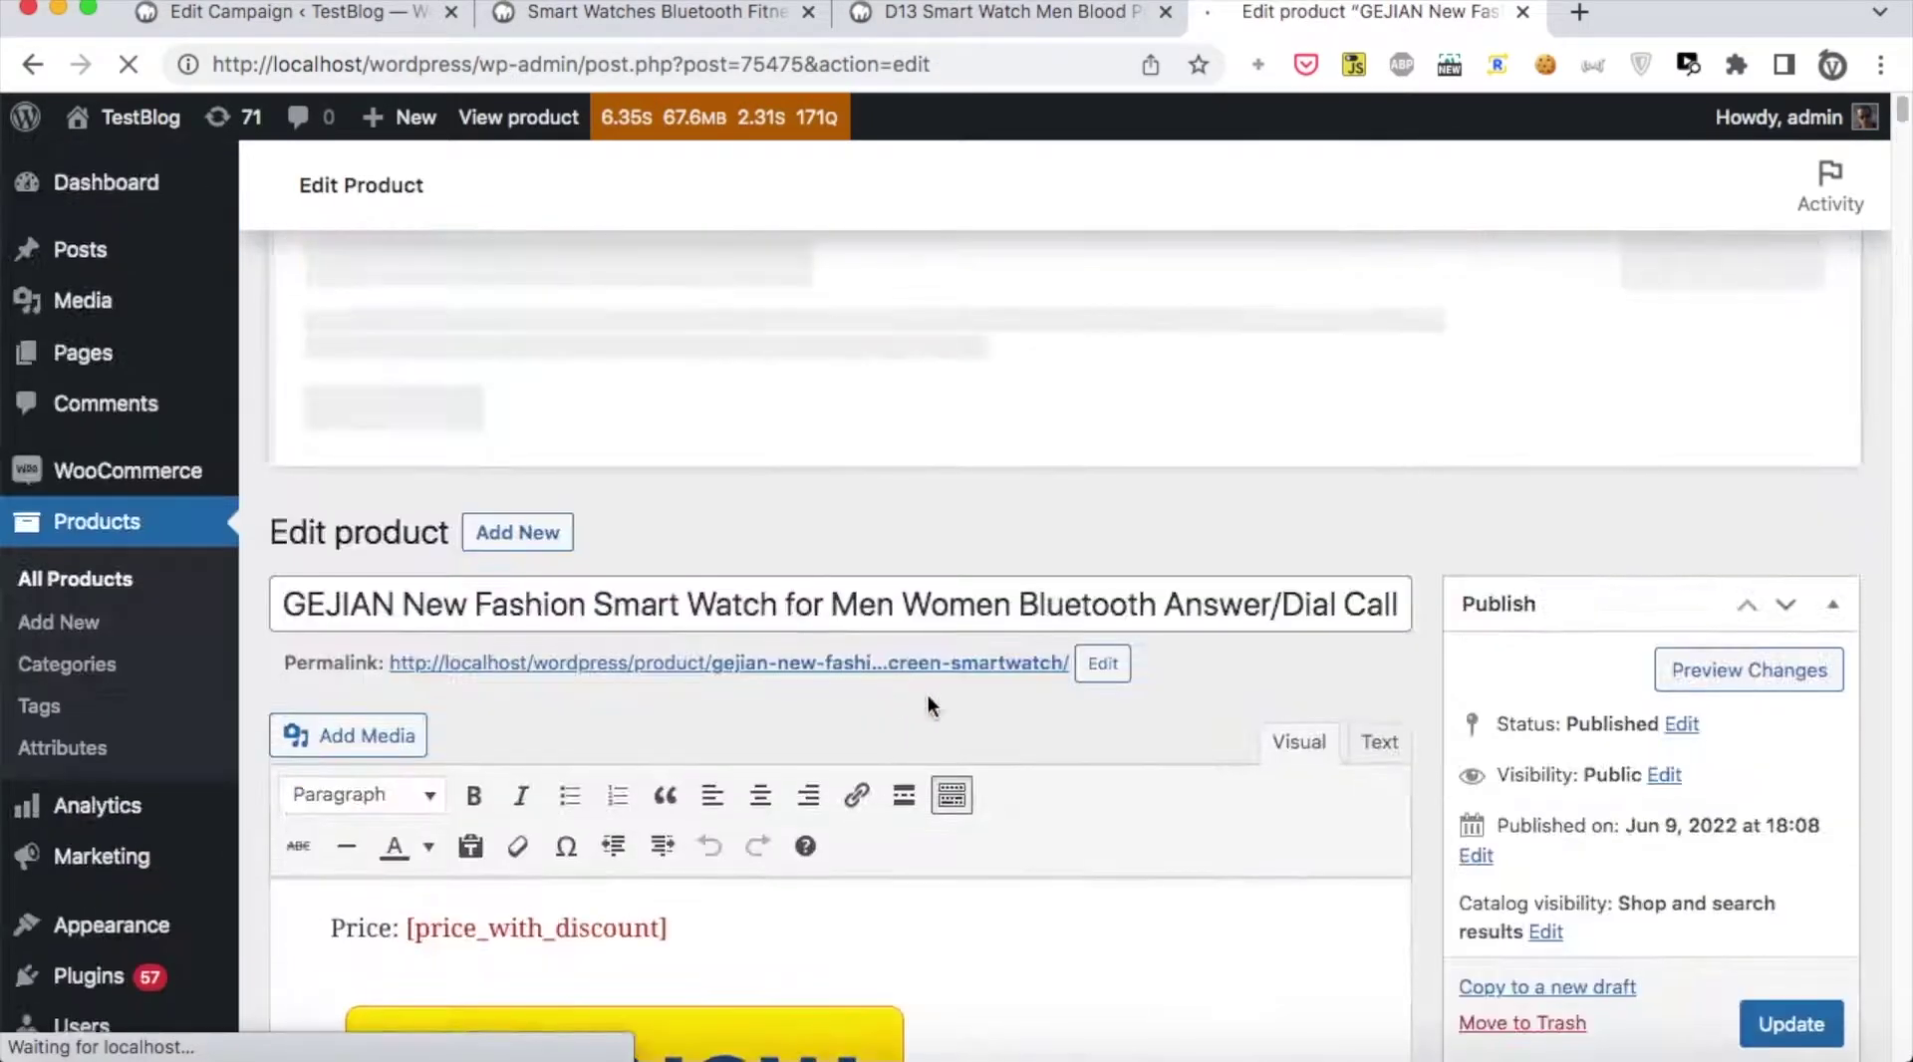
Scroll through the GEJIAN product's image, gallery and External/Affiliate data with Buy Now and 179.95 prices.
scroll(928, 697, "down", 15)
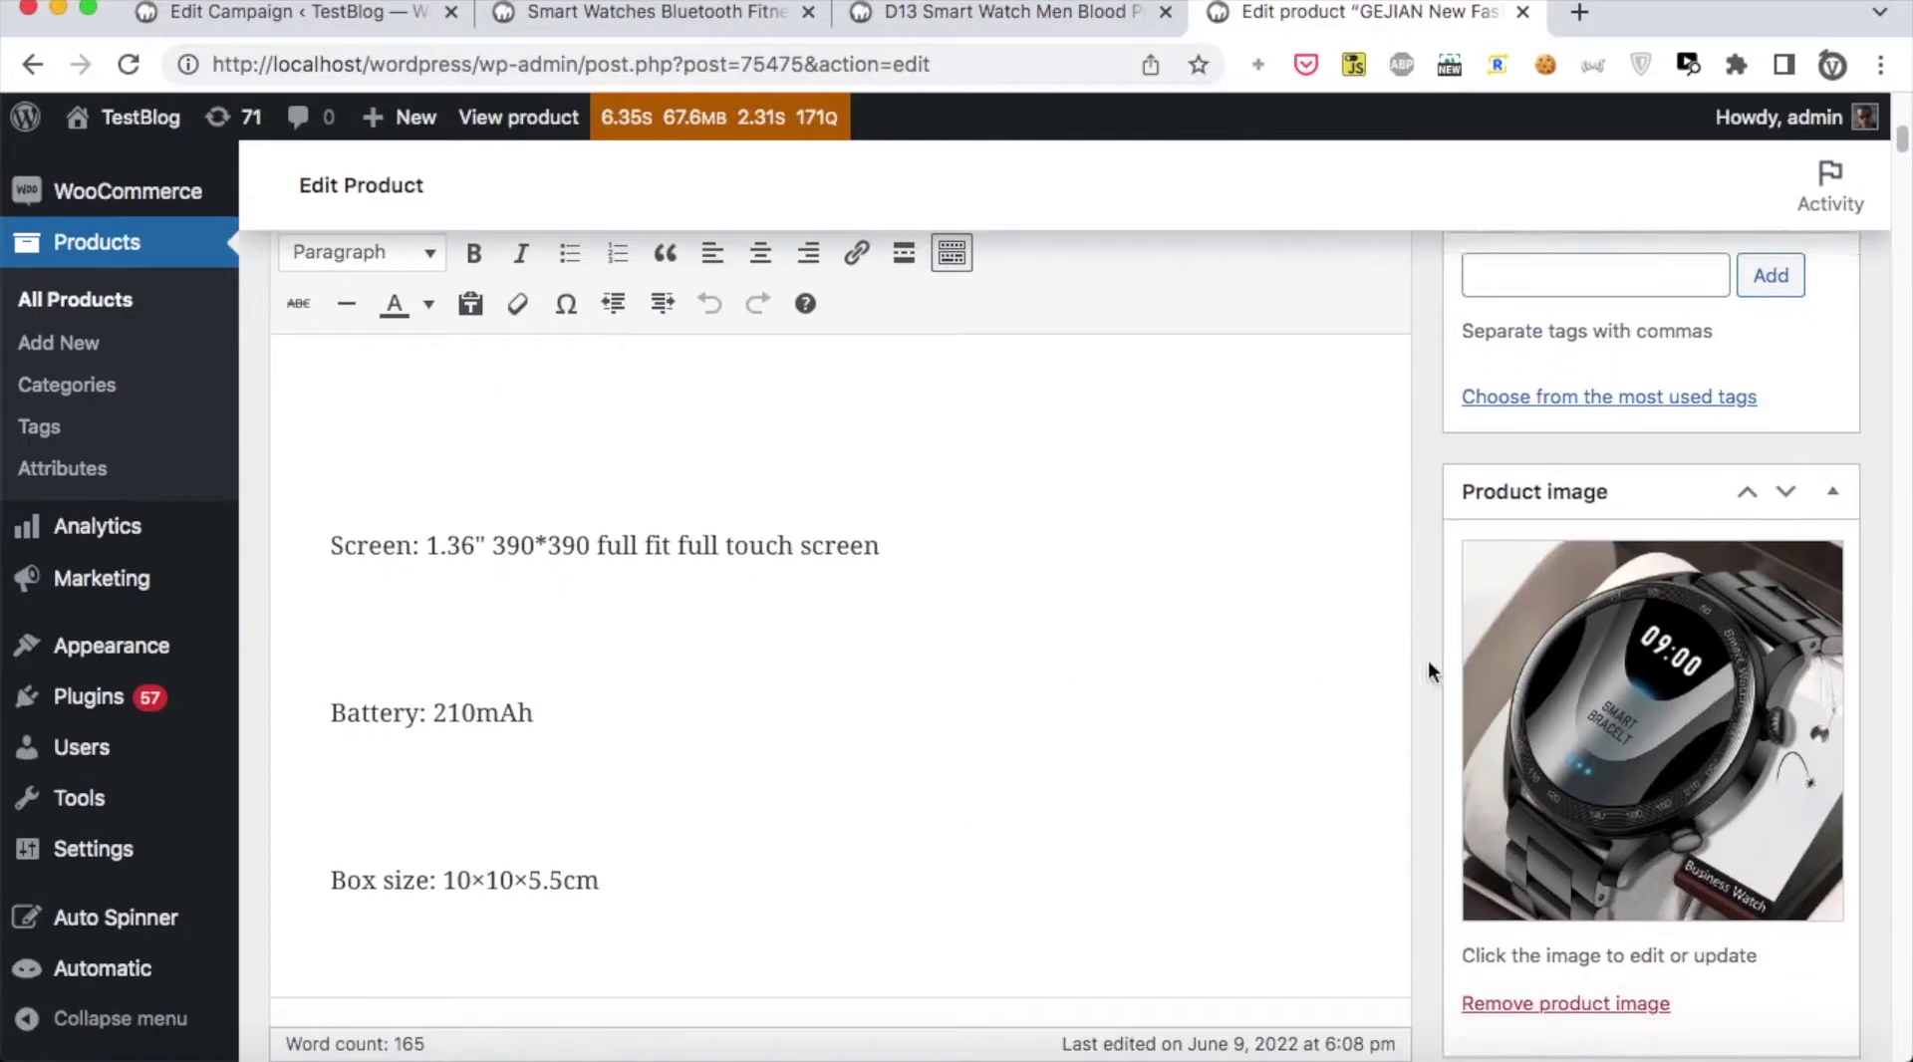
scroll(1431, 668, "down", 10)
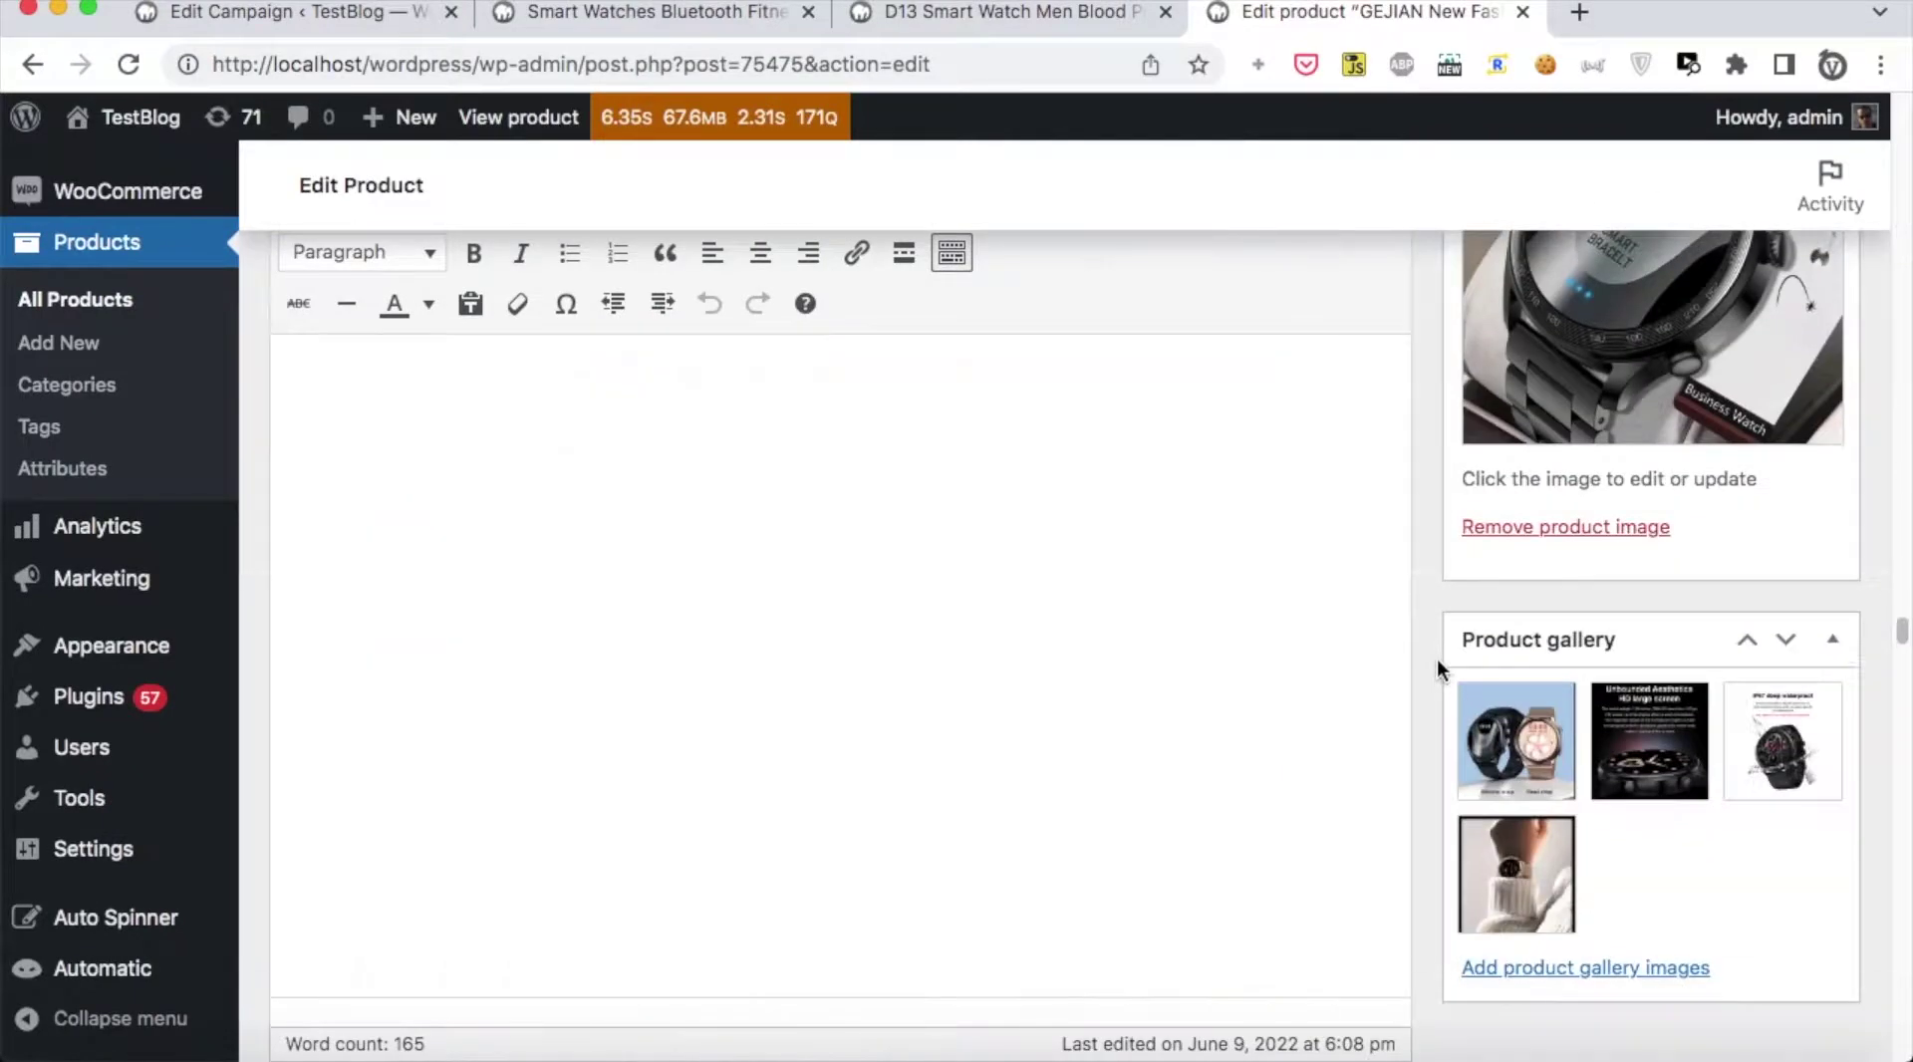
scroll(1436, 659, "down", 20)
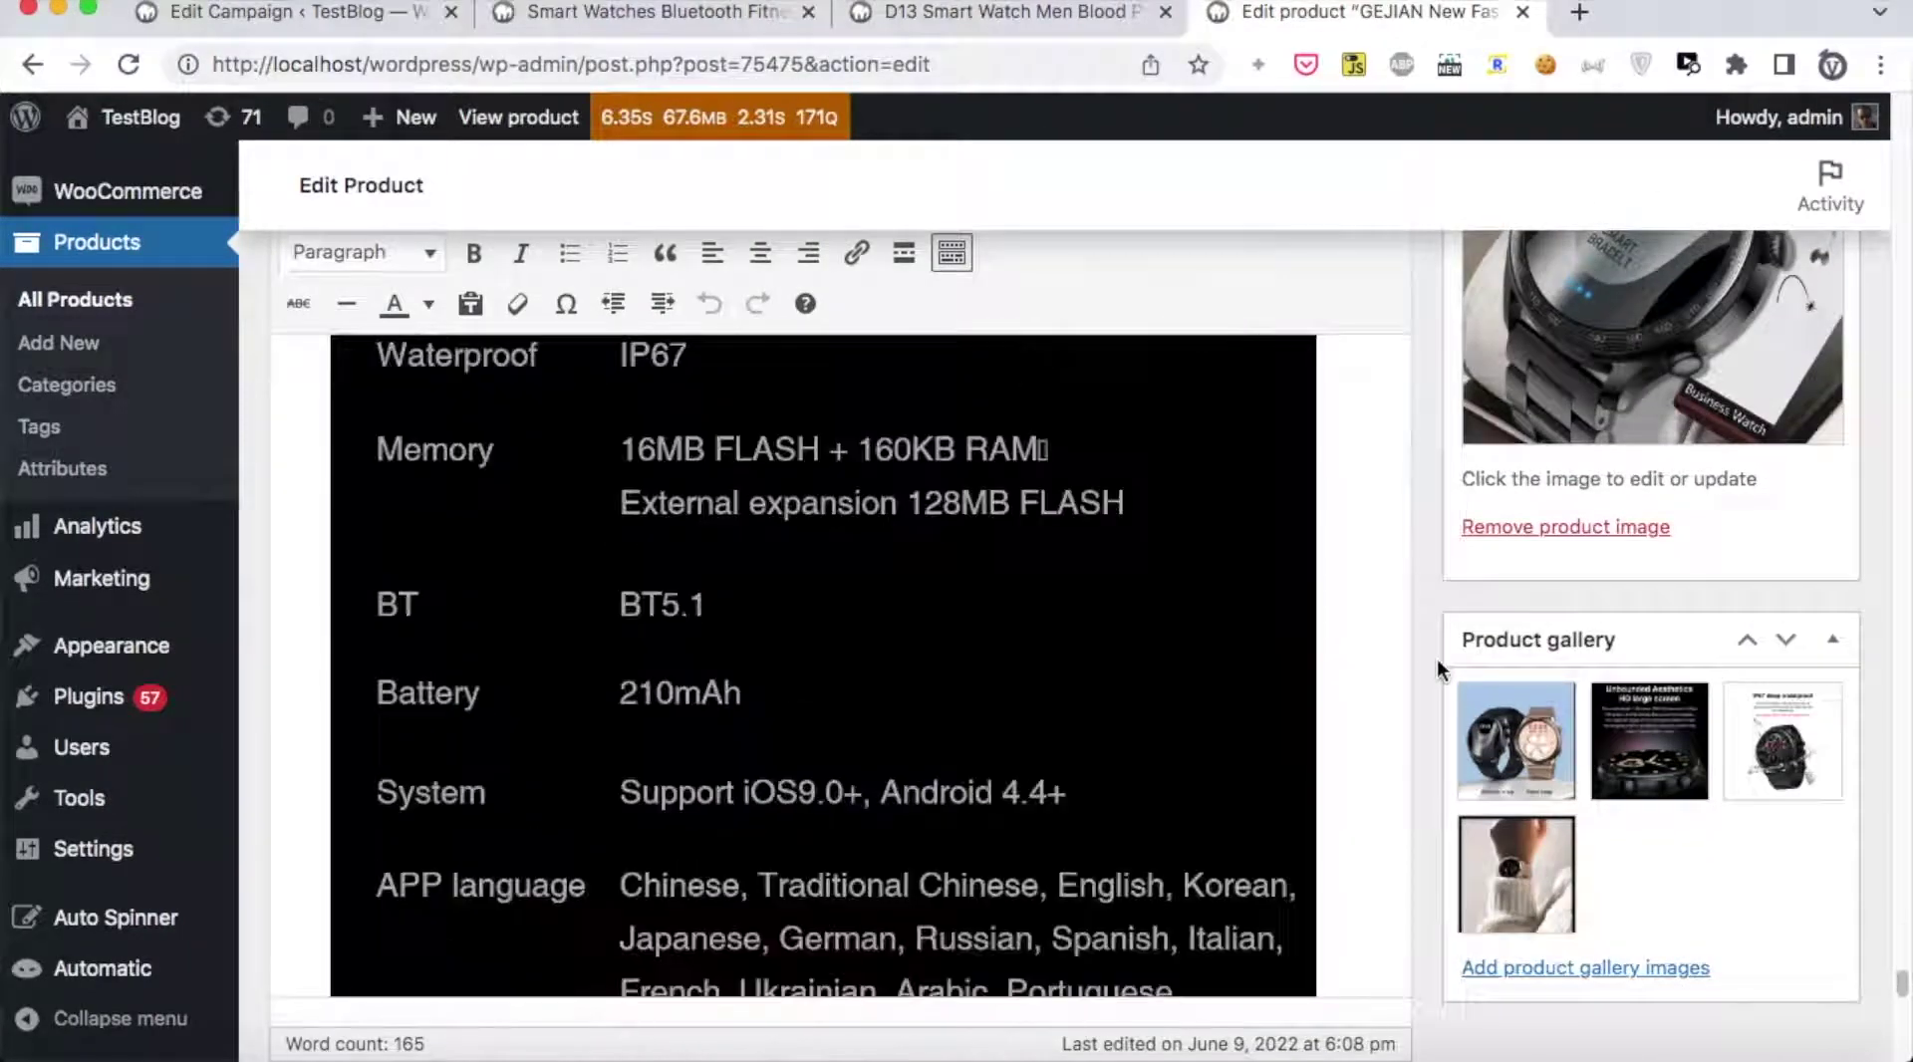
scroll(1437, 659, "down", 10)
scroll(1436, 659, "up", 15)
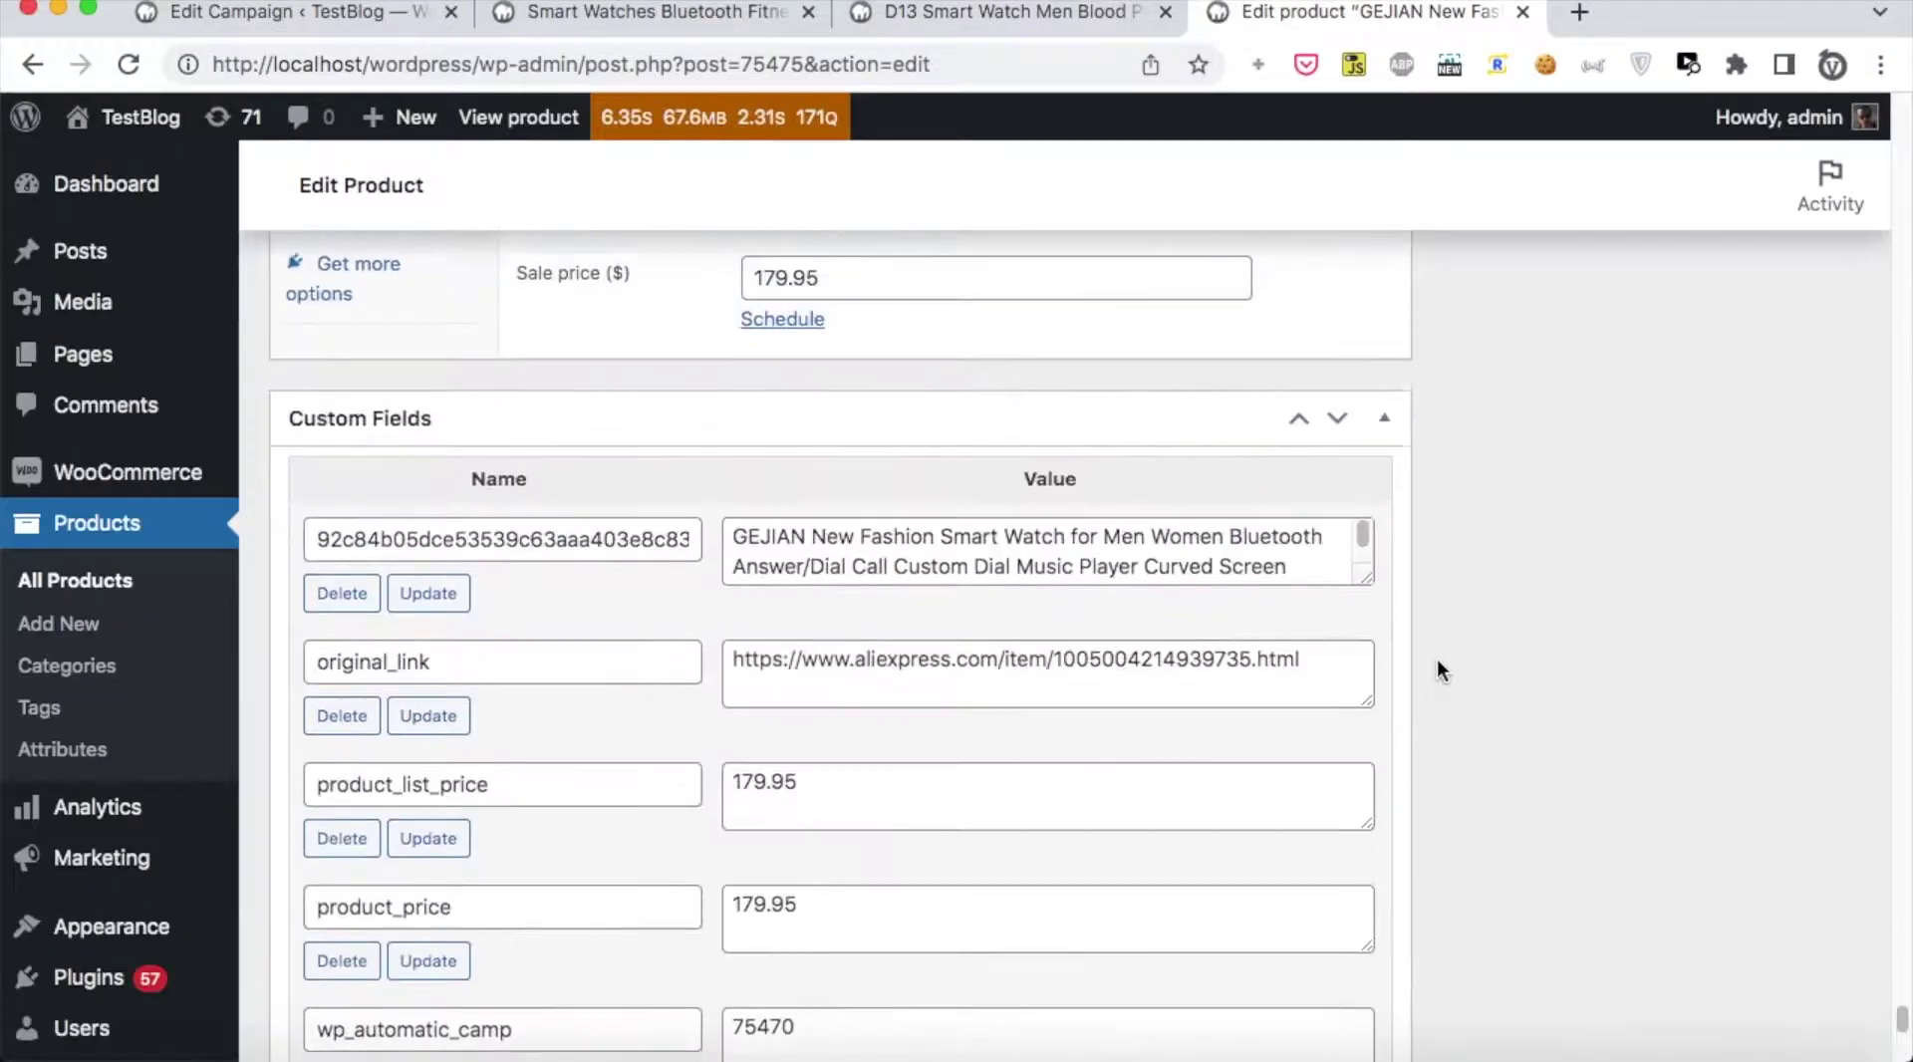
scroll(1437, 659, "up", 6)
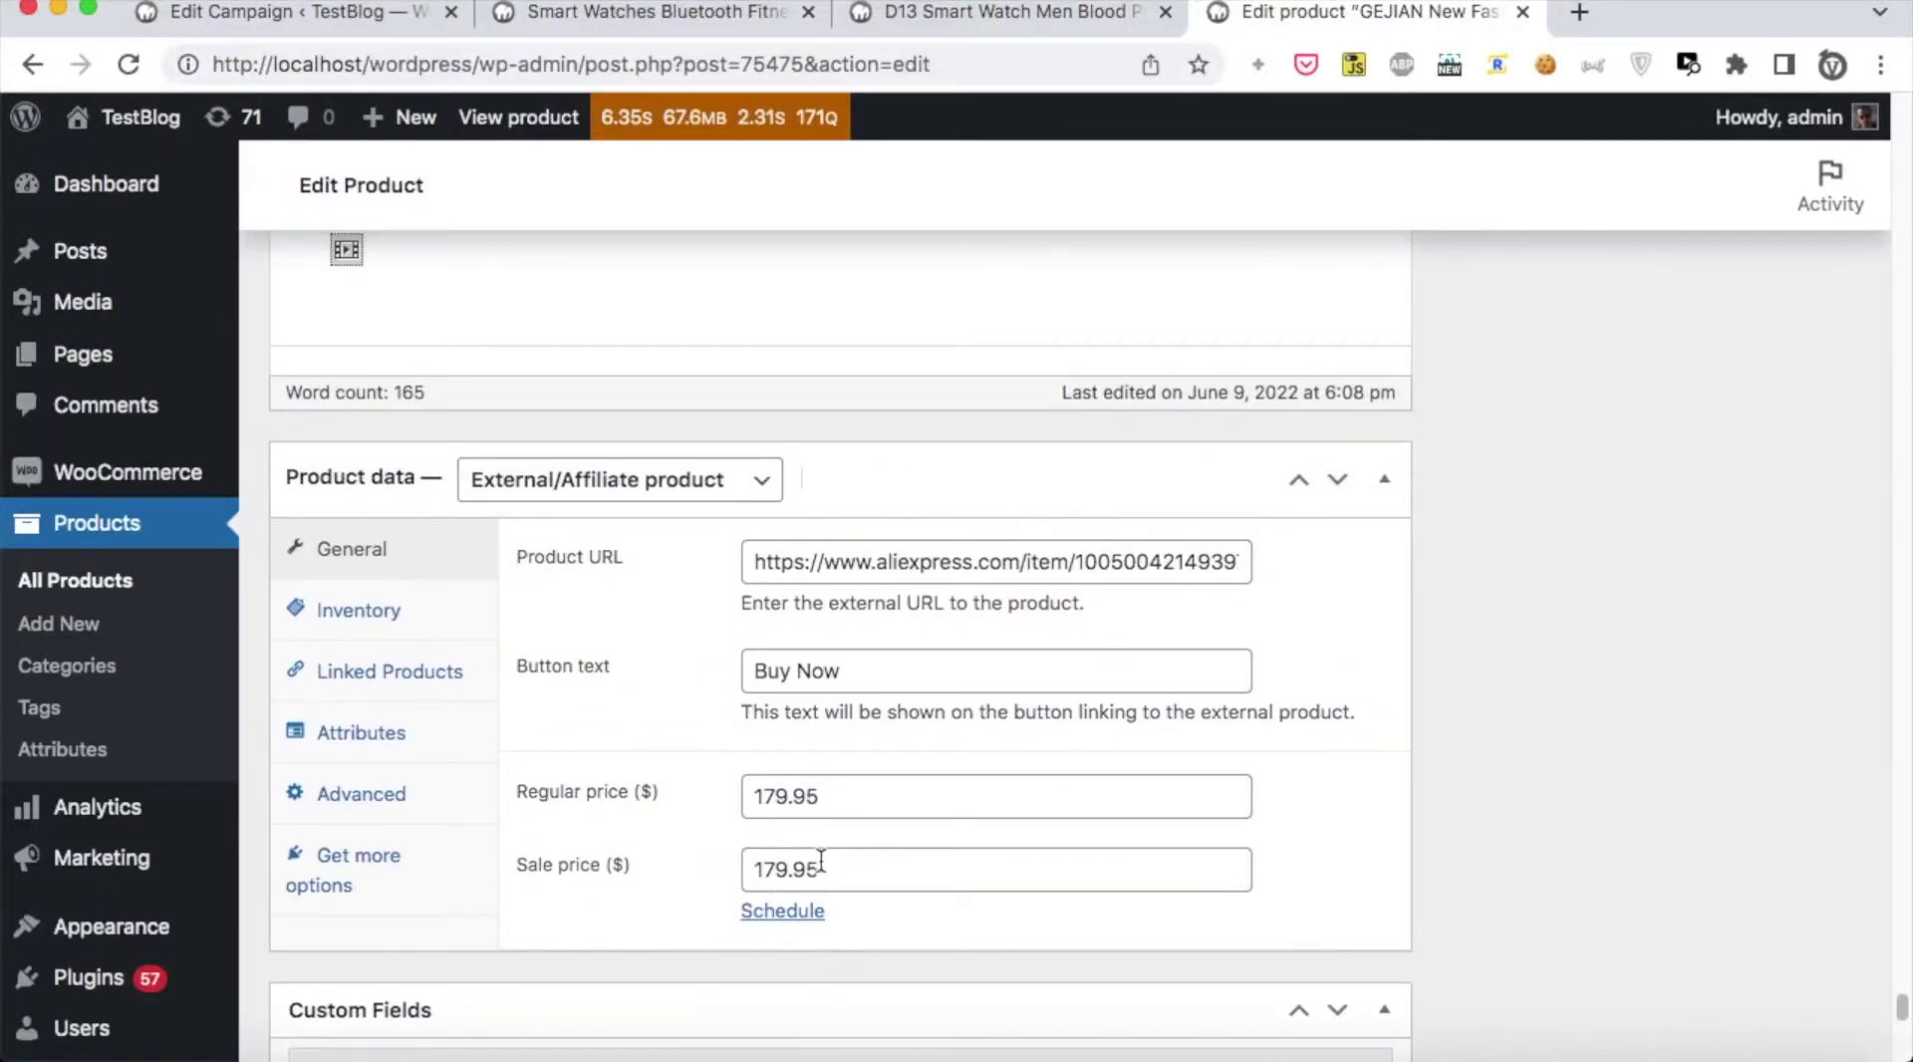
scroll(1604, 686, "up", 7)
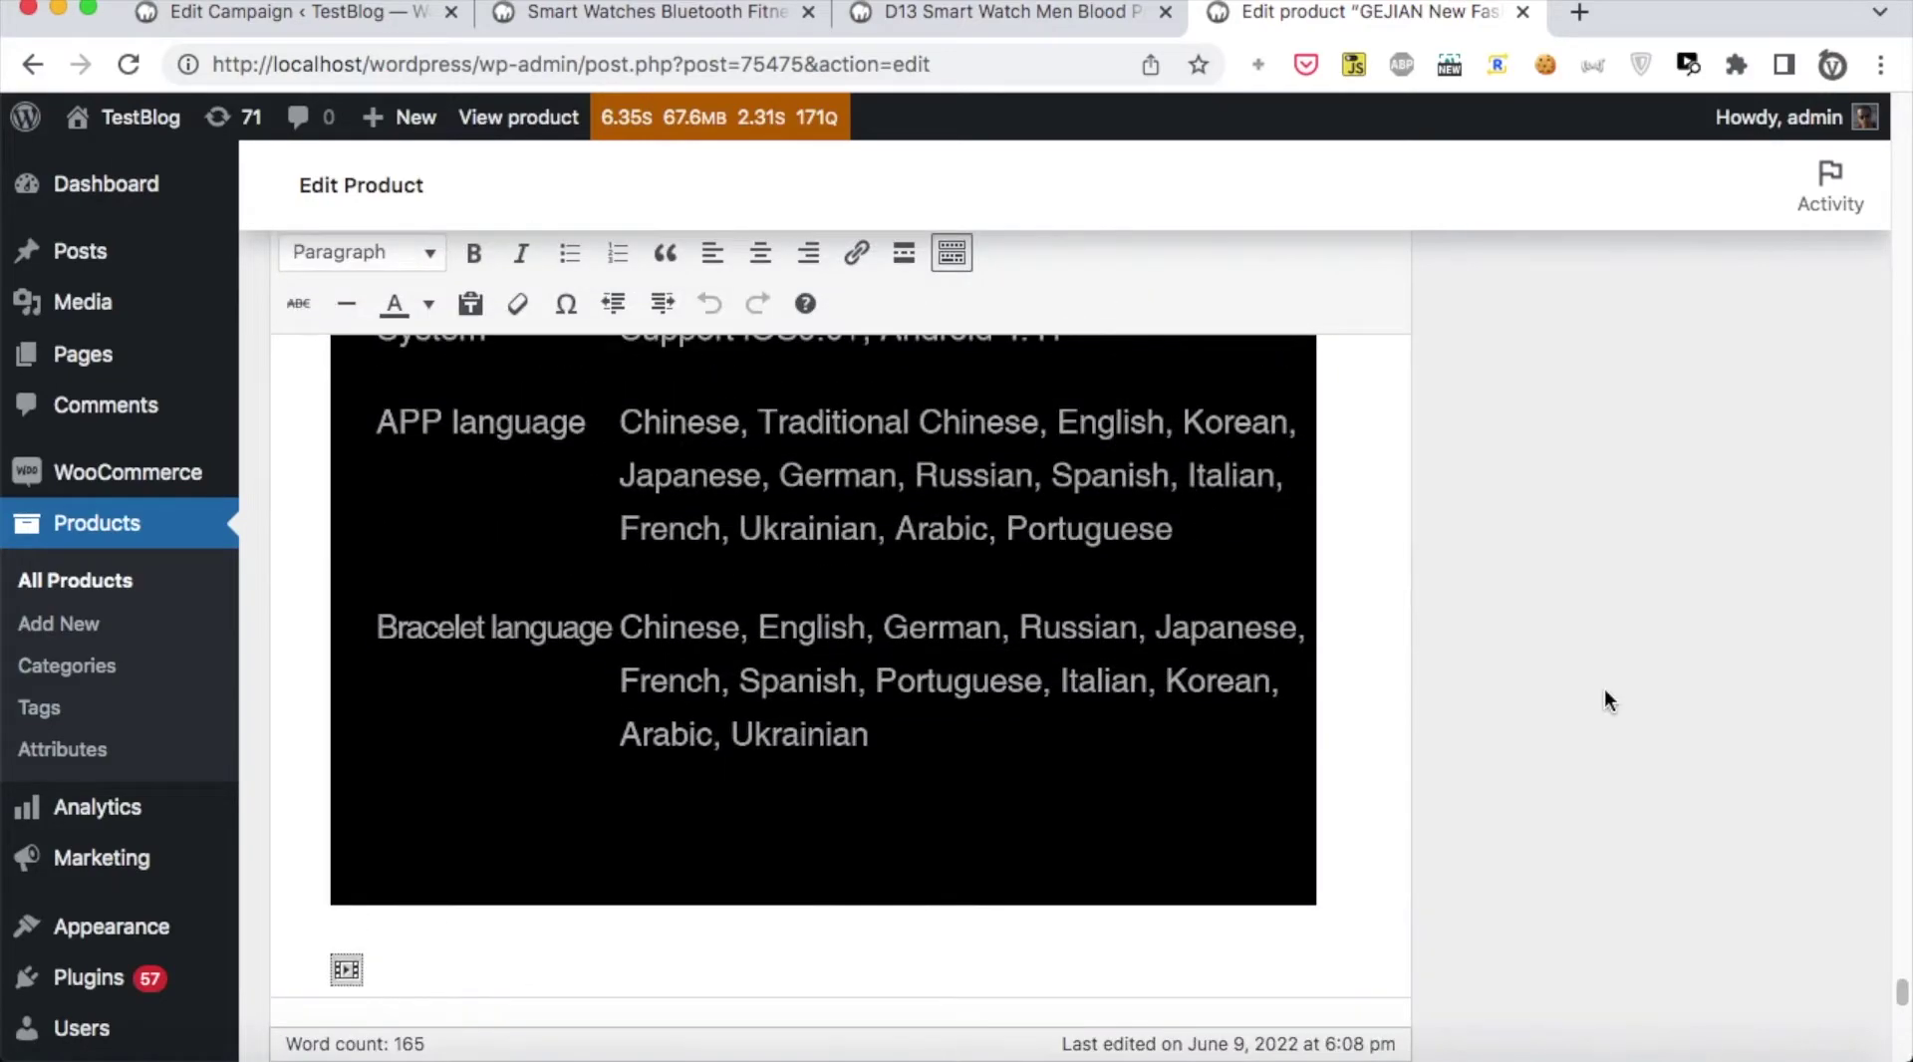